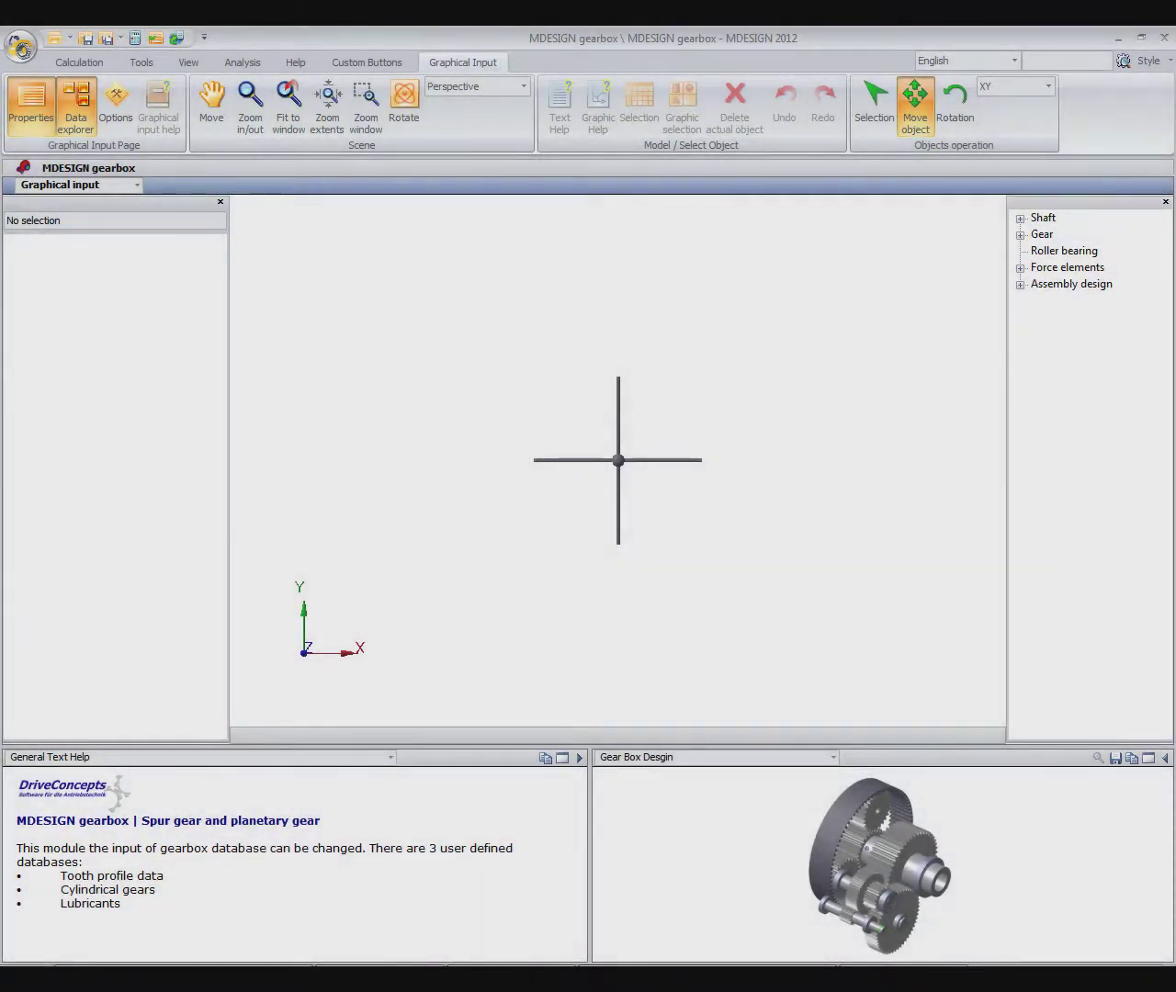
# Step: Place a new shaft section at the coordinate origin and open its shaft for detailed geometry editing
pyautogui.click(1020, 220)
pyautogui.moveTo(1063, 242); pyautogui.dragTo(637, 467)
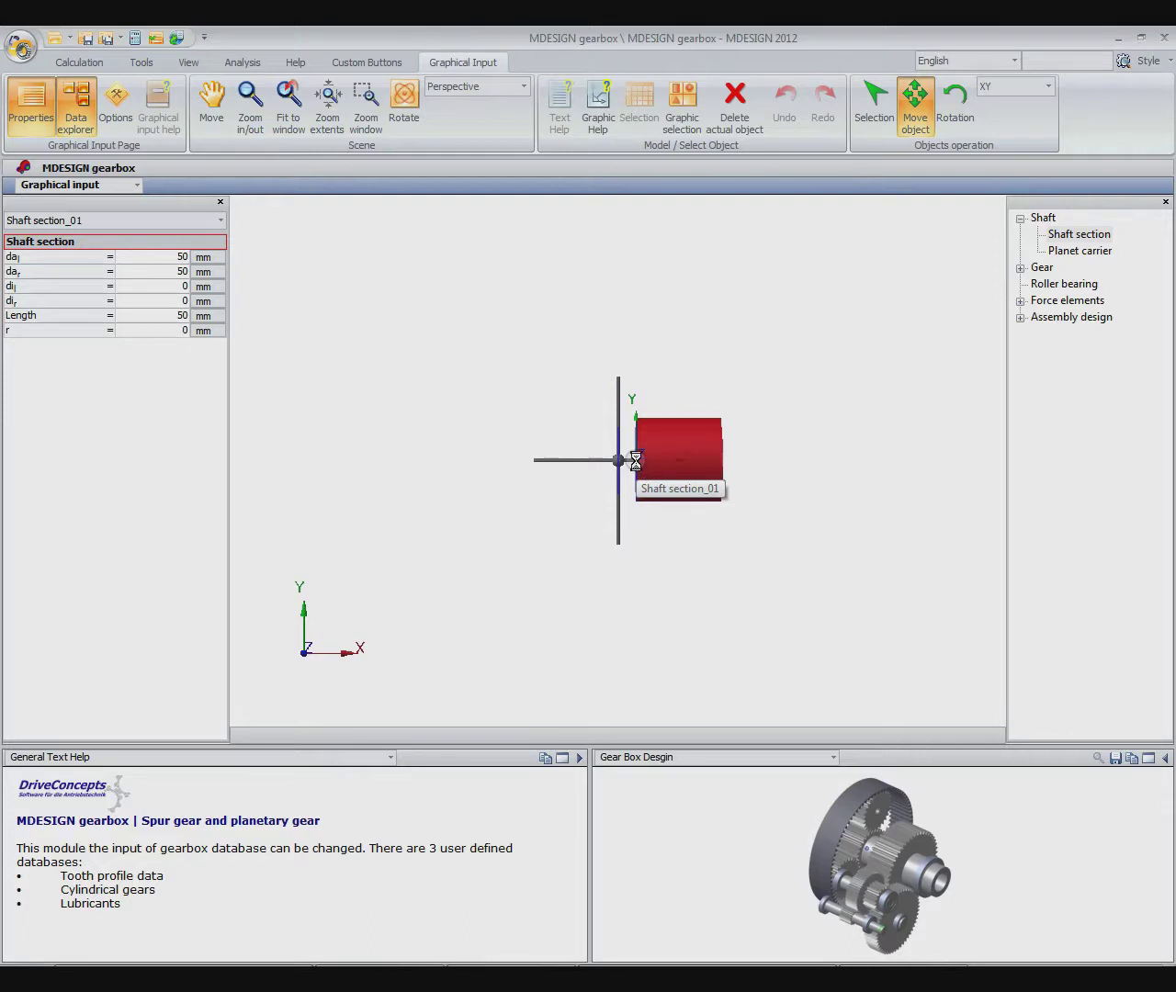
pyautogui.moveTo(636, 460); pyautogui.dragTo(635, 464)
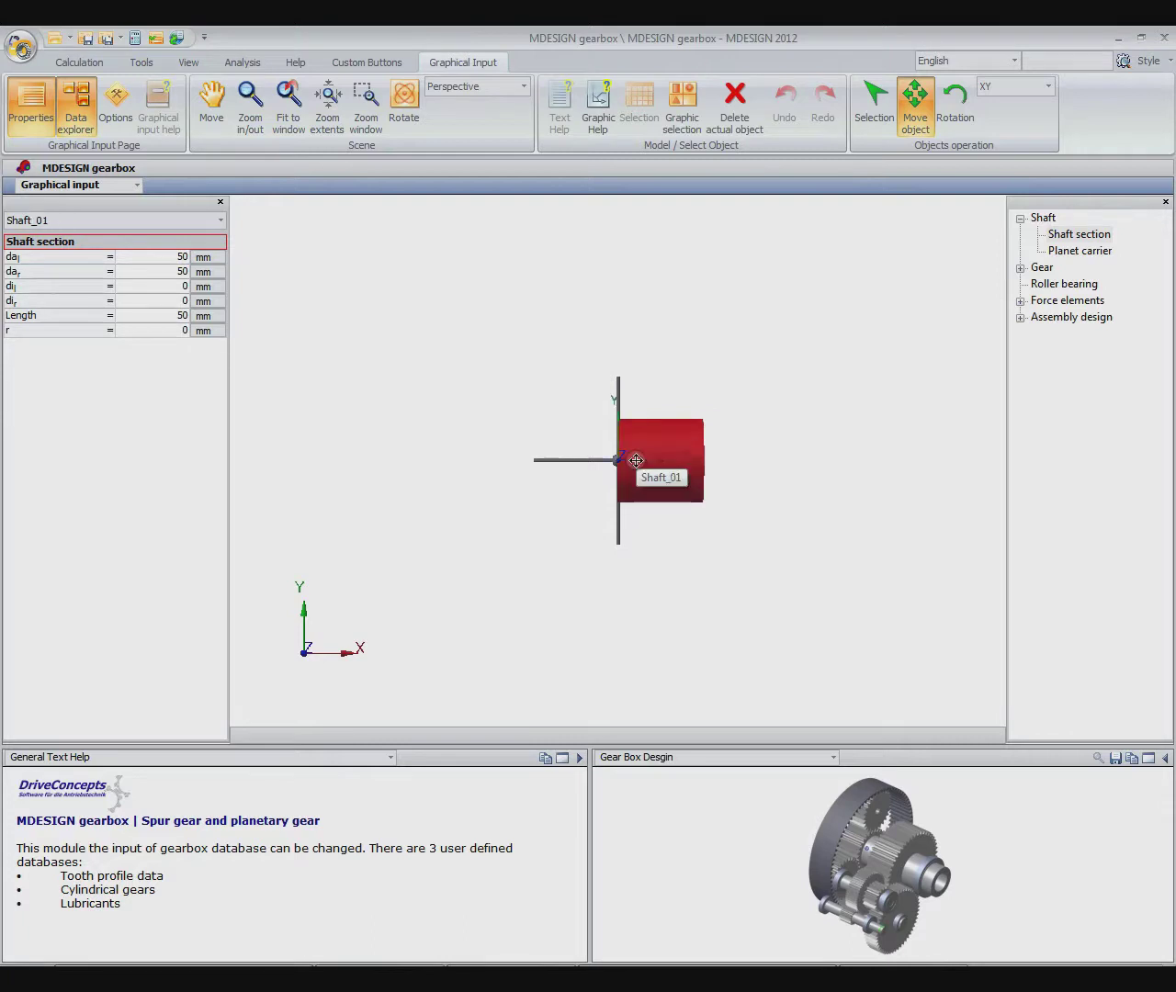
pyautogui.click(687, 465)
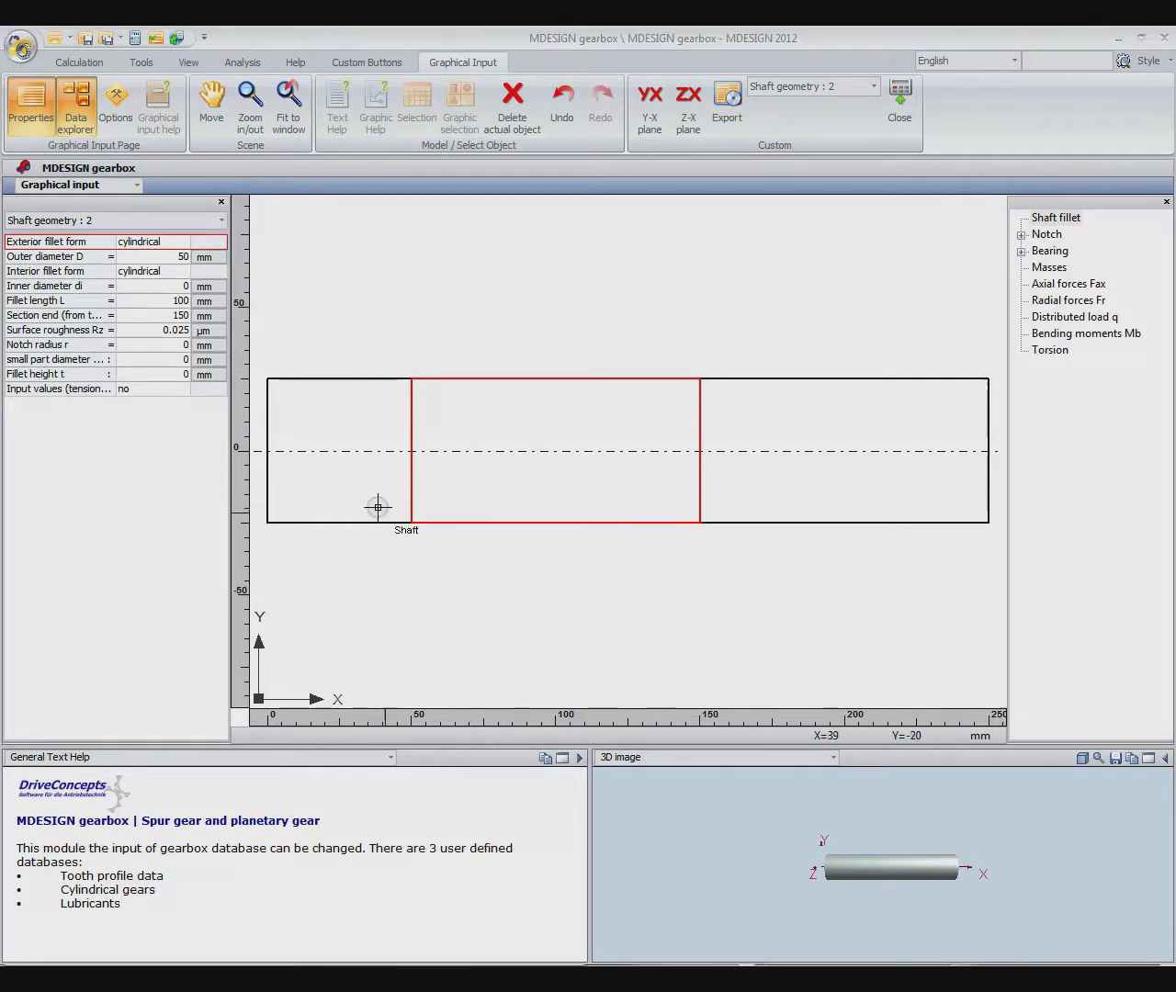
# Step: Set the first shaft section to outer diameter 80 mm, fillet length 200 mm and notch radius 3 mm
pyautogui.click(358, 484)
pyautogui.click(182, 257)
pyautogui.write('80')
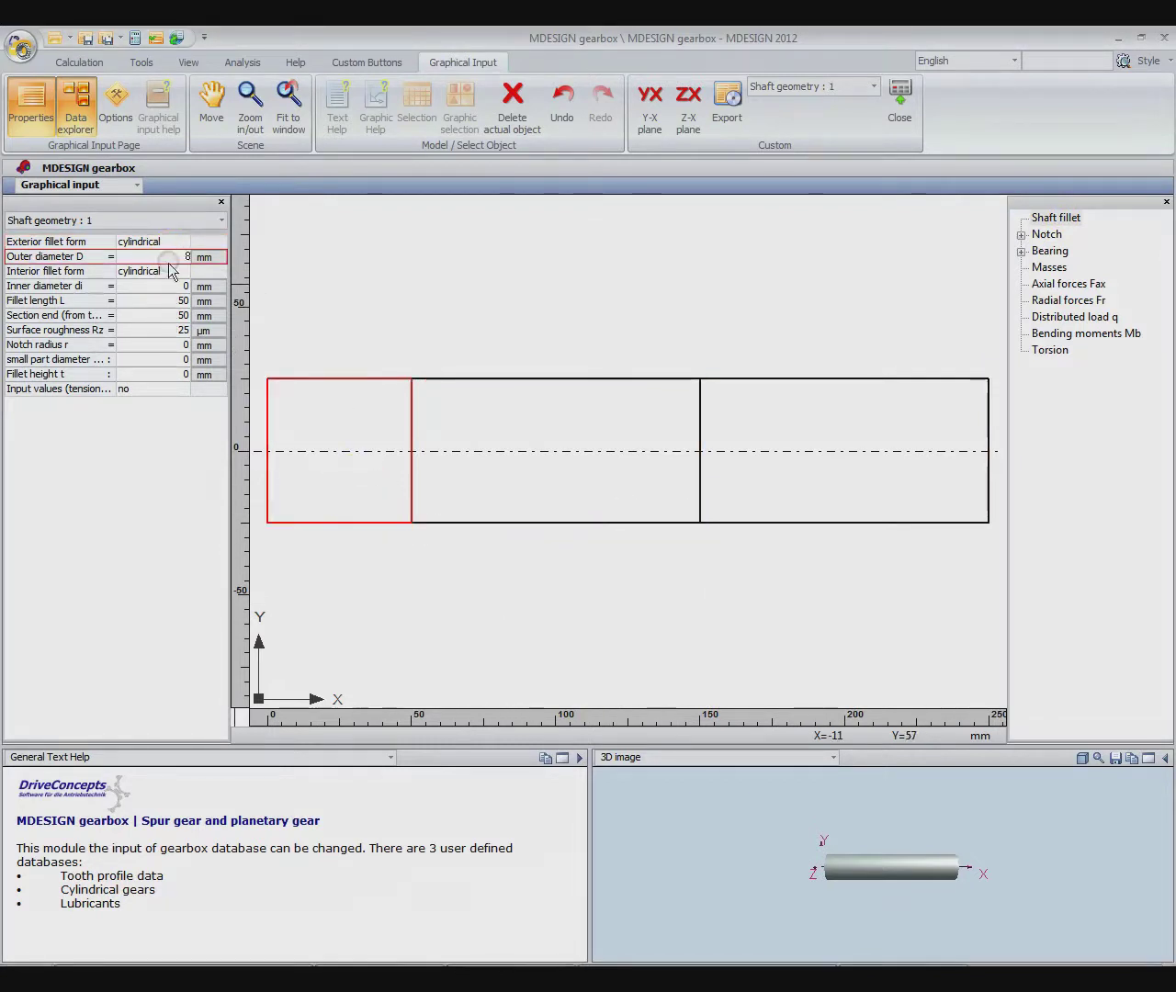
pyautogui.press('Return')
pyautogui.click(176, 301)
pyautogui.write('20')
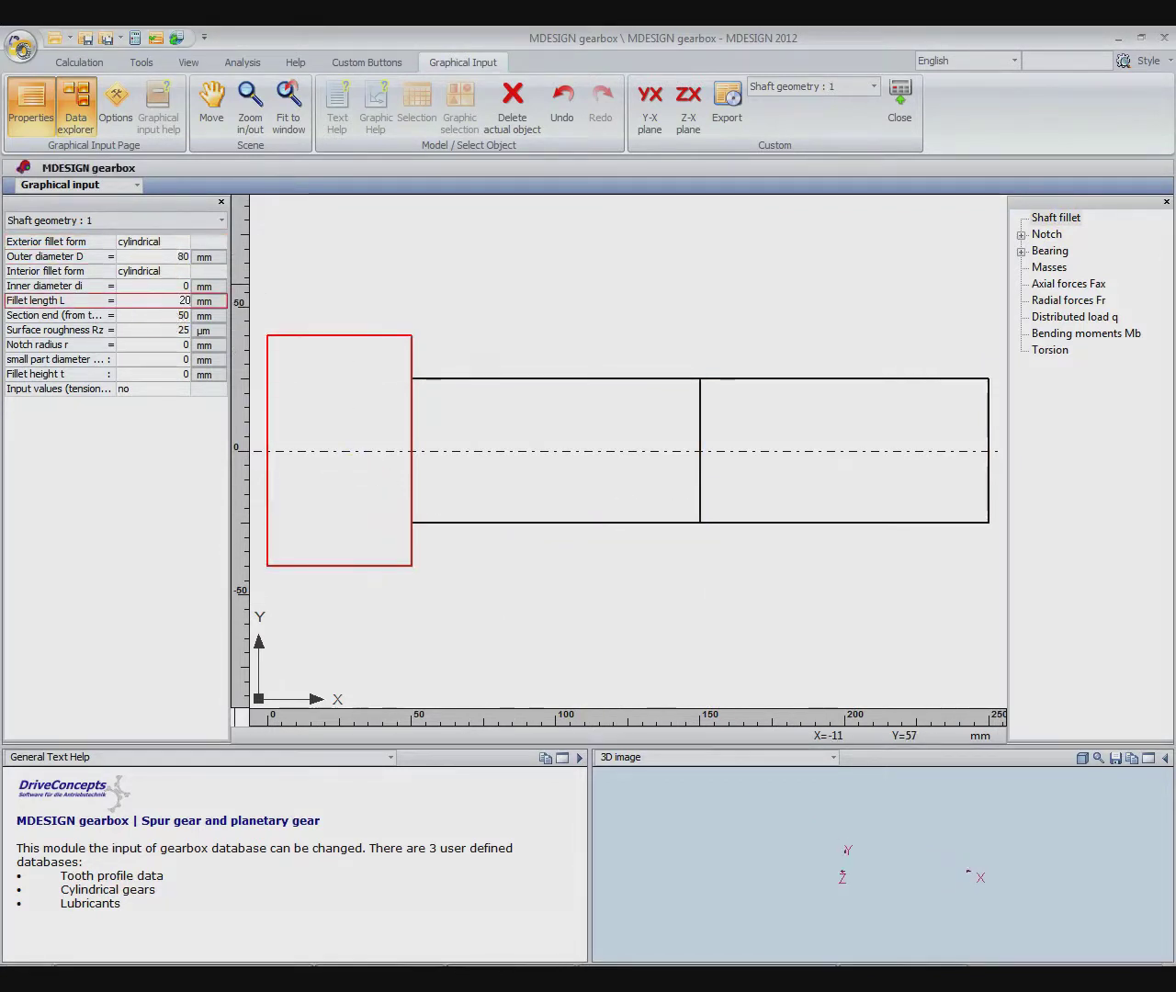
pyautogui.write('0')
pyautogui.click(168, 344)
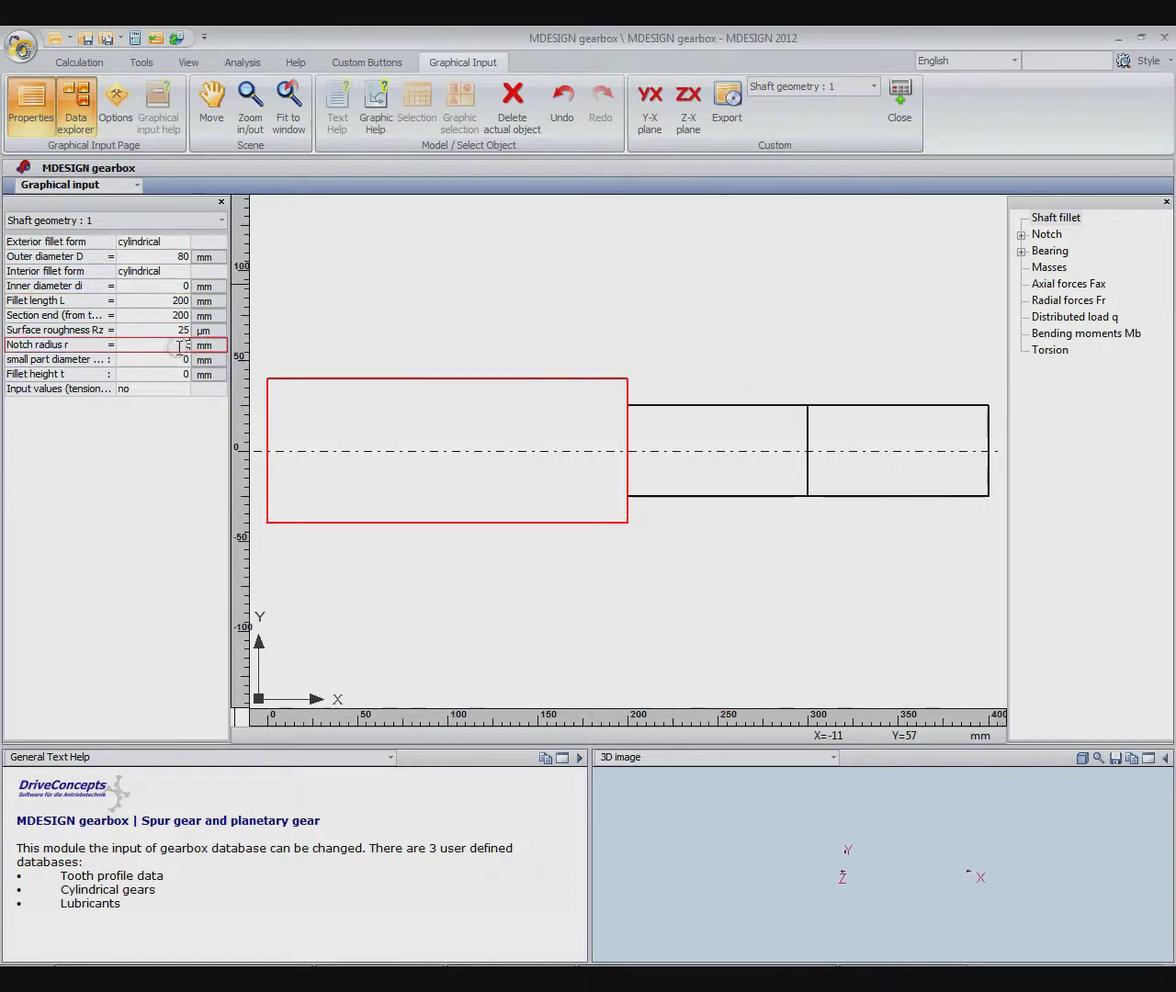
pyautogui.write('3')
# Step: Set the middle shaft section to outer diameter 100 mm, fillet length 150 mm and notch radius 3 mm
pyautogui.click(714, 423)
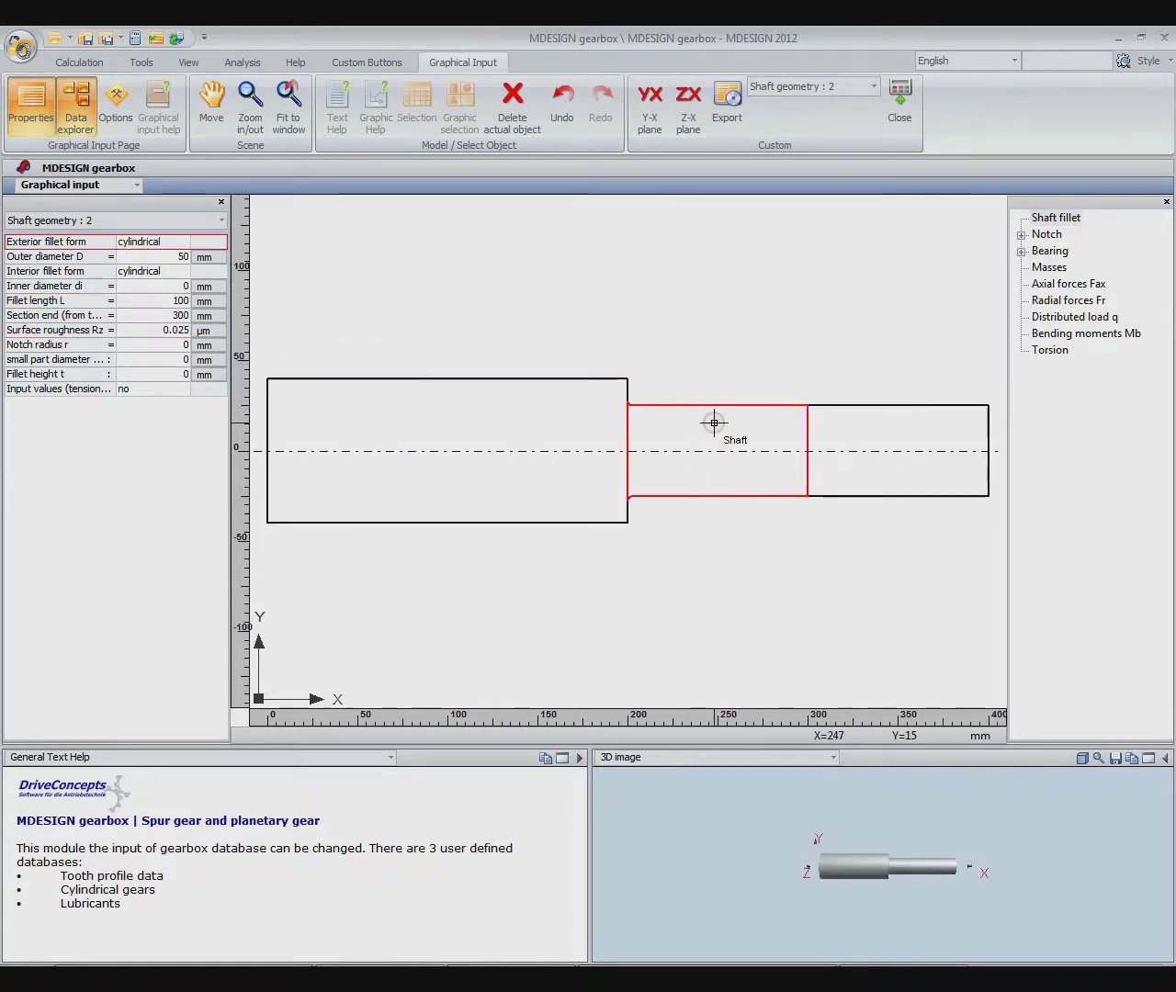
pyautogui.click(169, 257)
pyautogui.write('100')
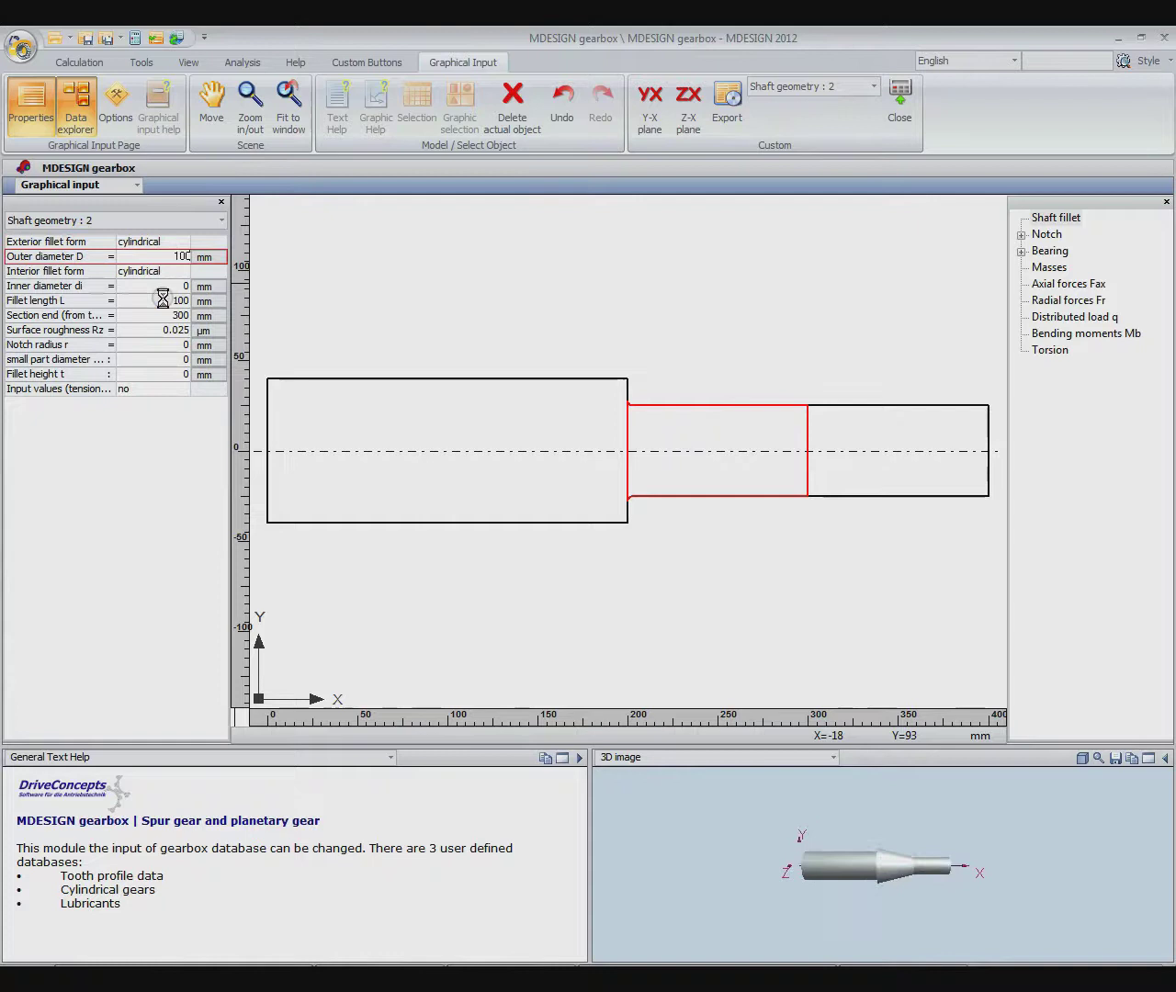
pyautogui.click(163, 300)
pyautogui.write('150')
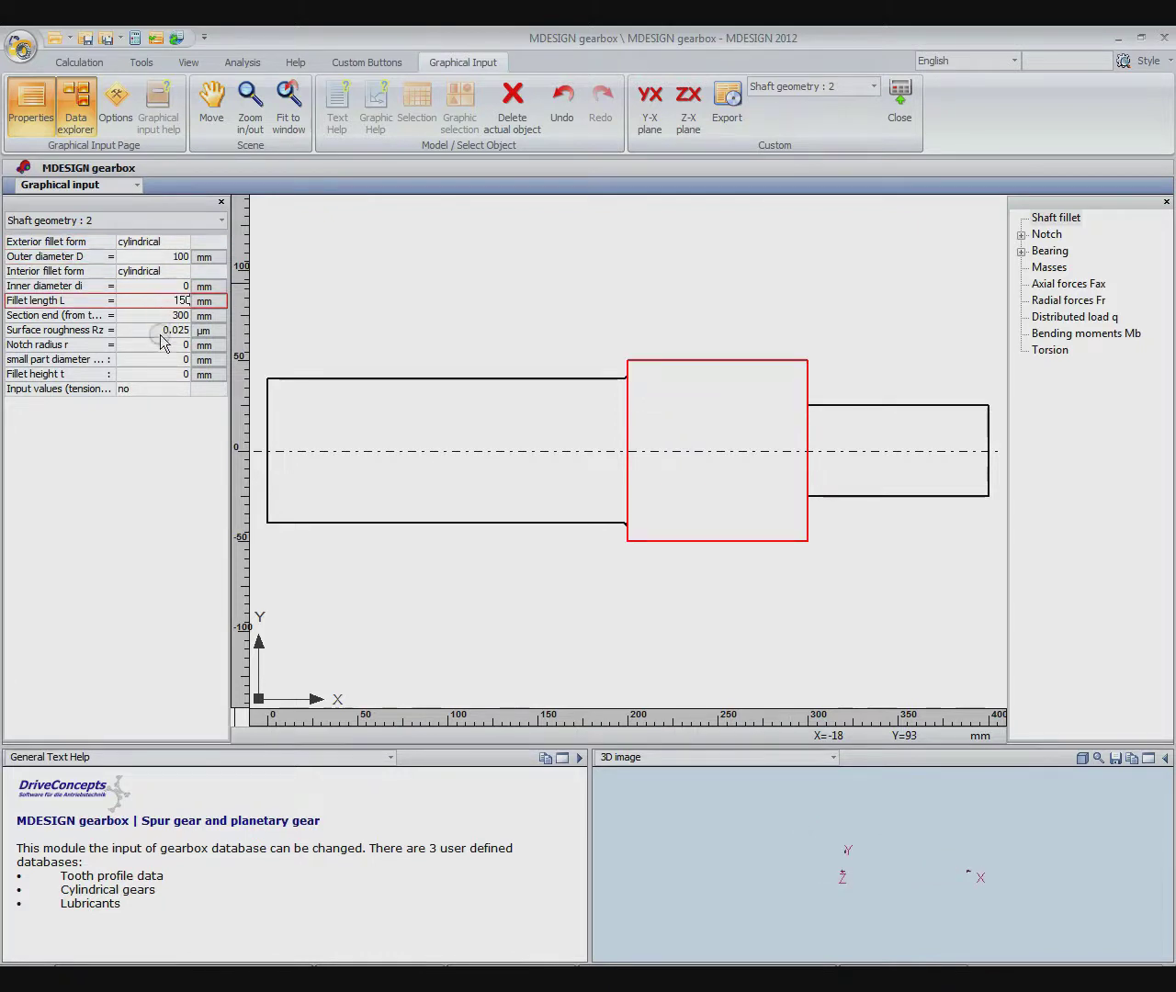
pyautogui.click(161, 345)
pyautogui.write('3')
# Step: Set the third shaft section to outer diameter 80 mm and fillet length 60 mm
pyautogui.click(909, 456)
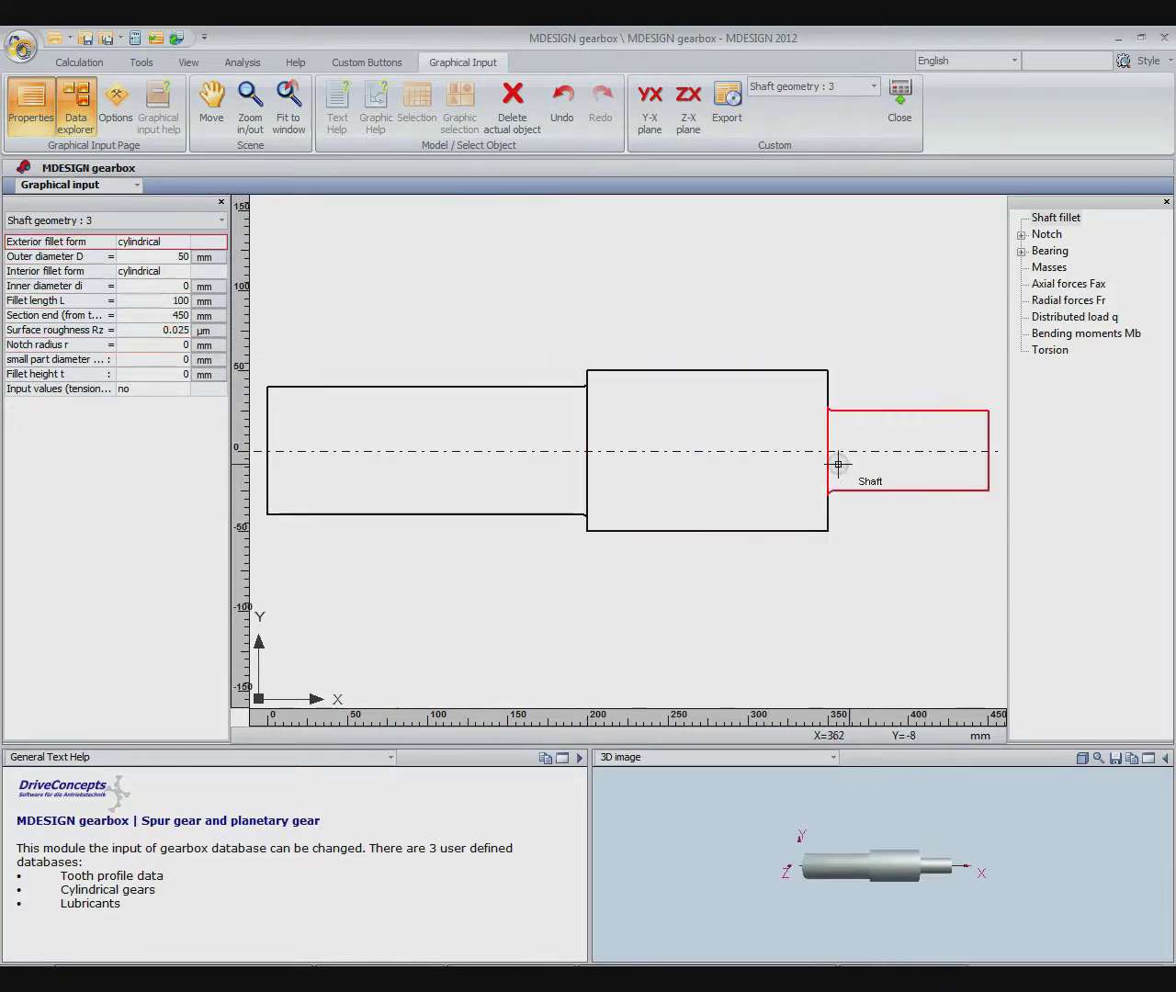
pyautogui.click(153, 256)
pyautogui.write('60')
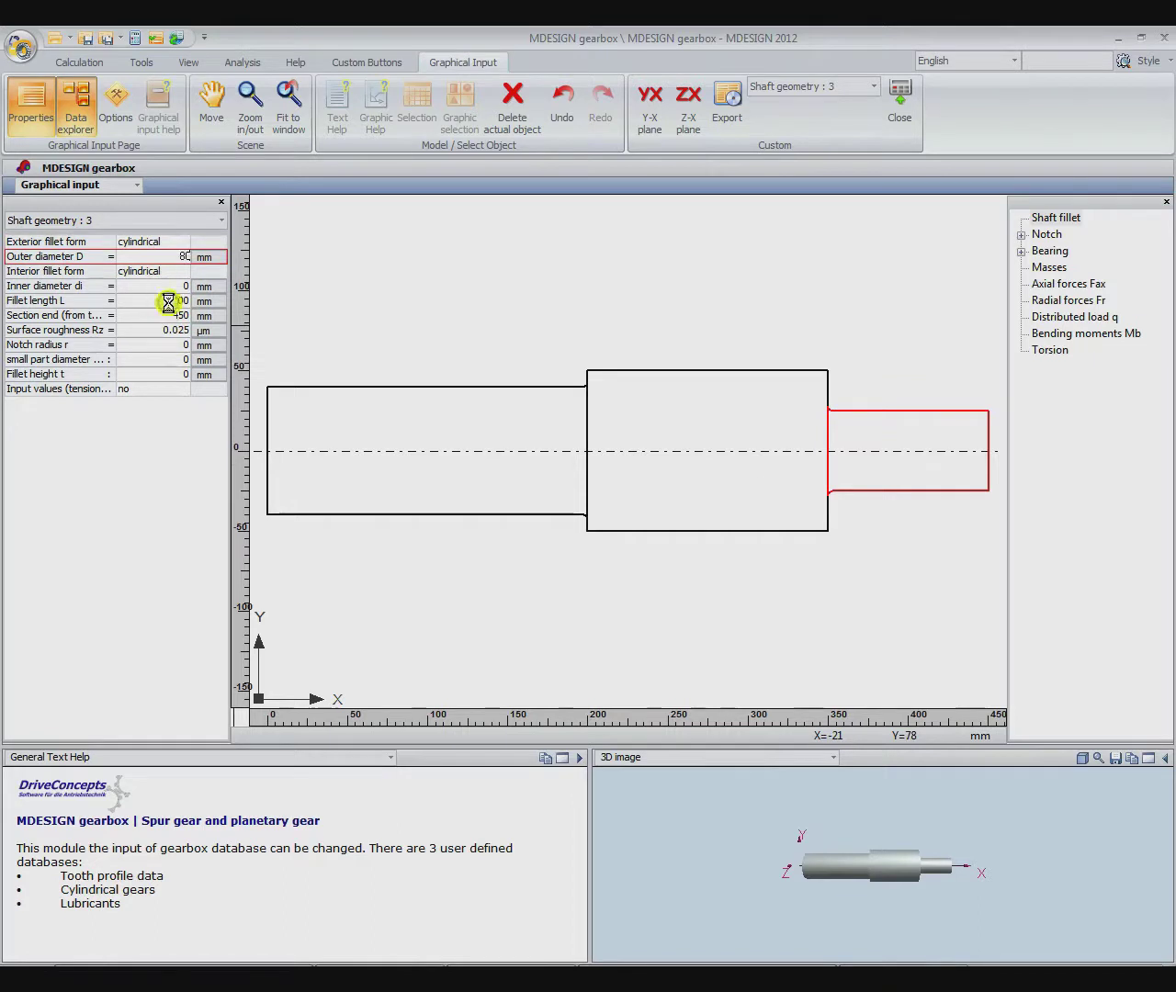
pyautogui.click(168, 301)
pyautogui.write('50')
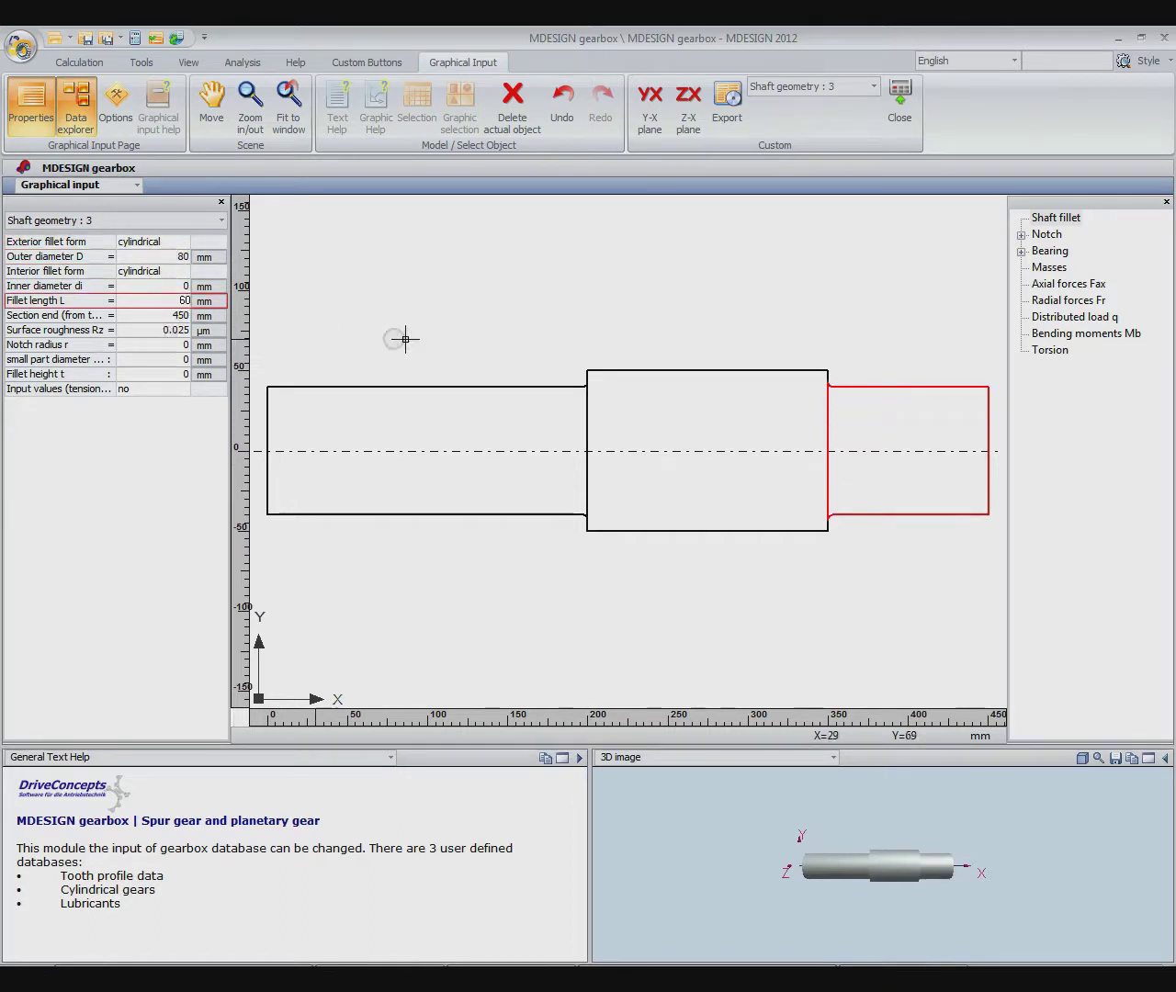
pyautogui.click(584, 343)
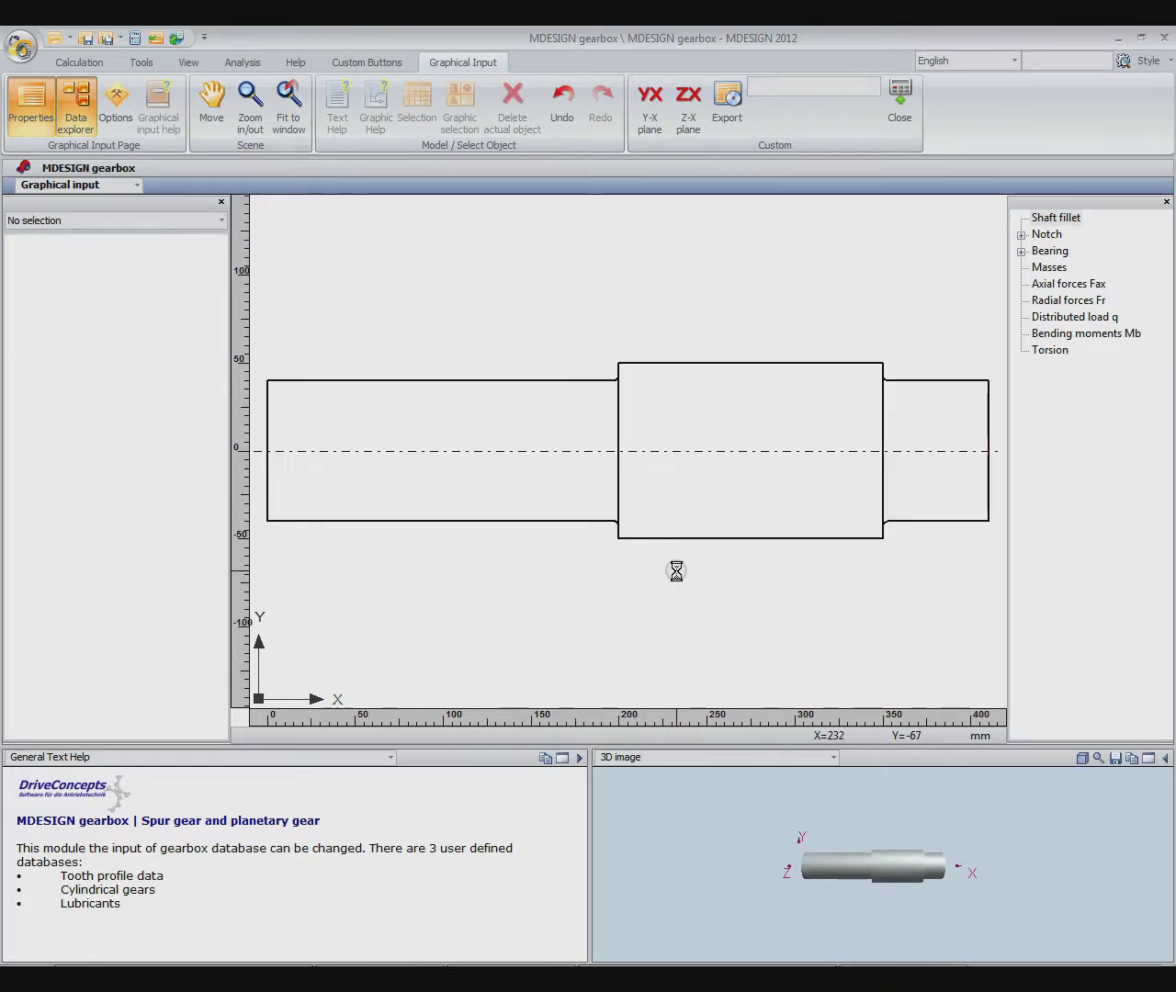
# Step: Add a one-groove feather key joint to the first shaft section at position x 25 mm with length 50 mm
pyautogui.click(1021, 234)
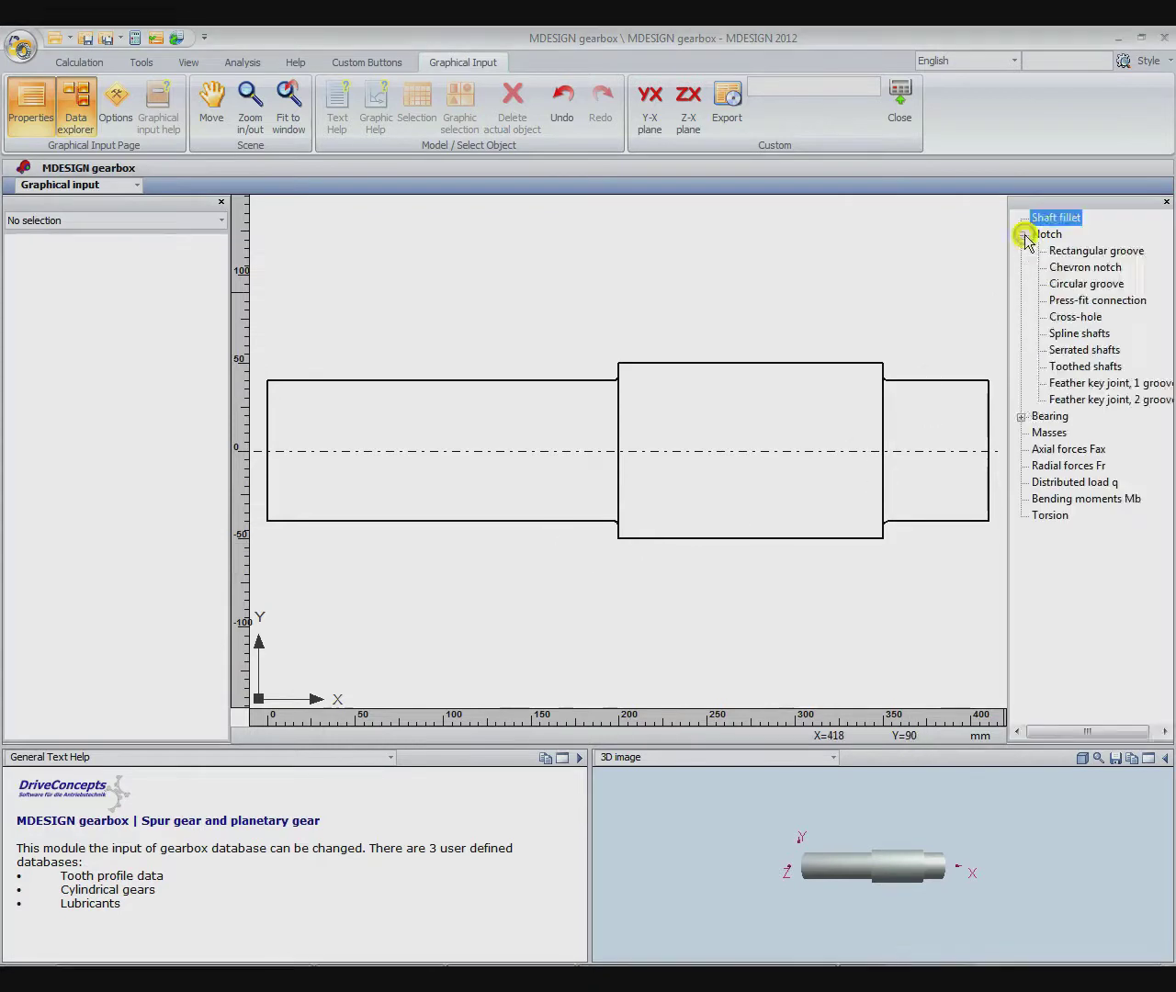
pyautogui.moveTo(1066, 384); pyautogui.dragTo(309, 450)
pyautogui.click(148, 242)
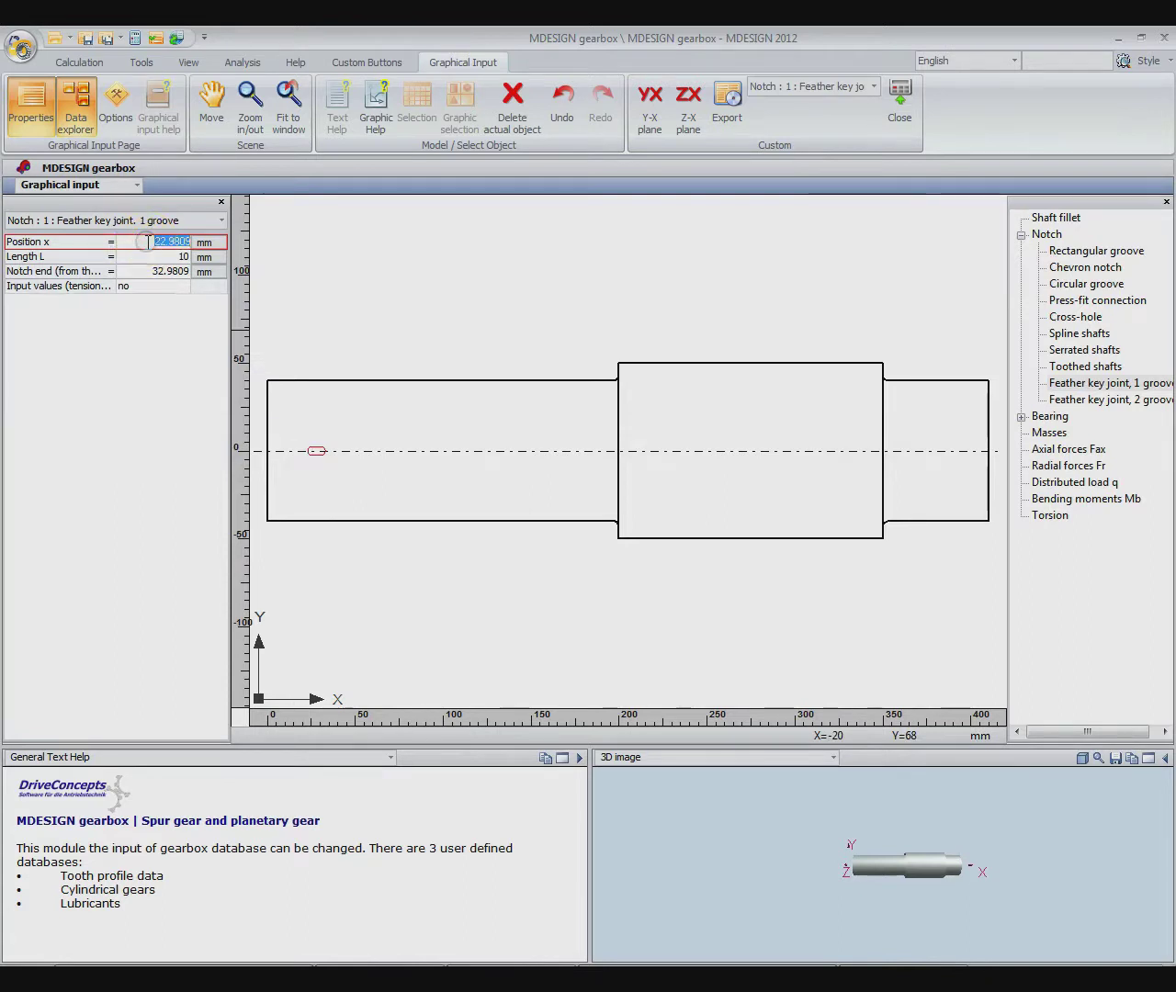
pyautogui.write('25')
pyautogui.press('Return')
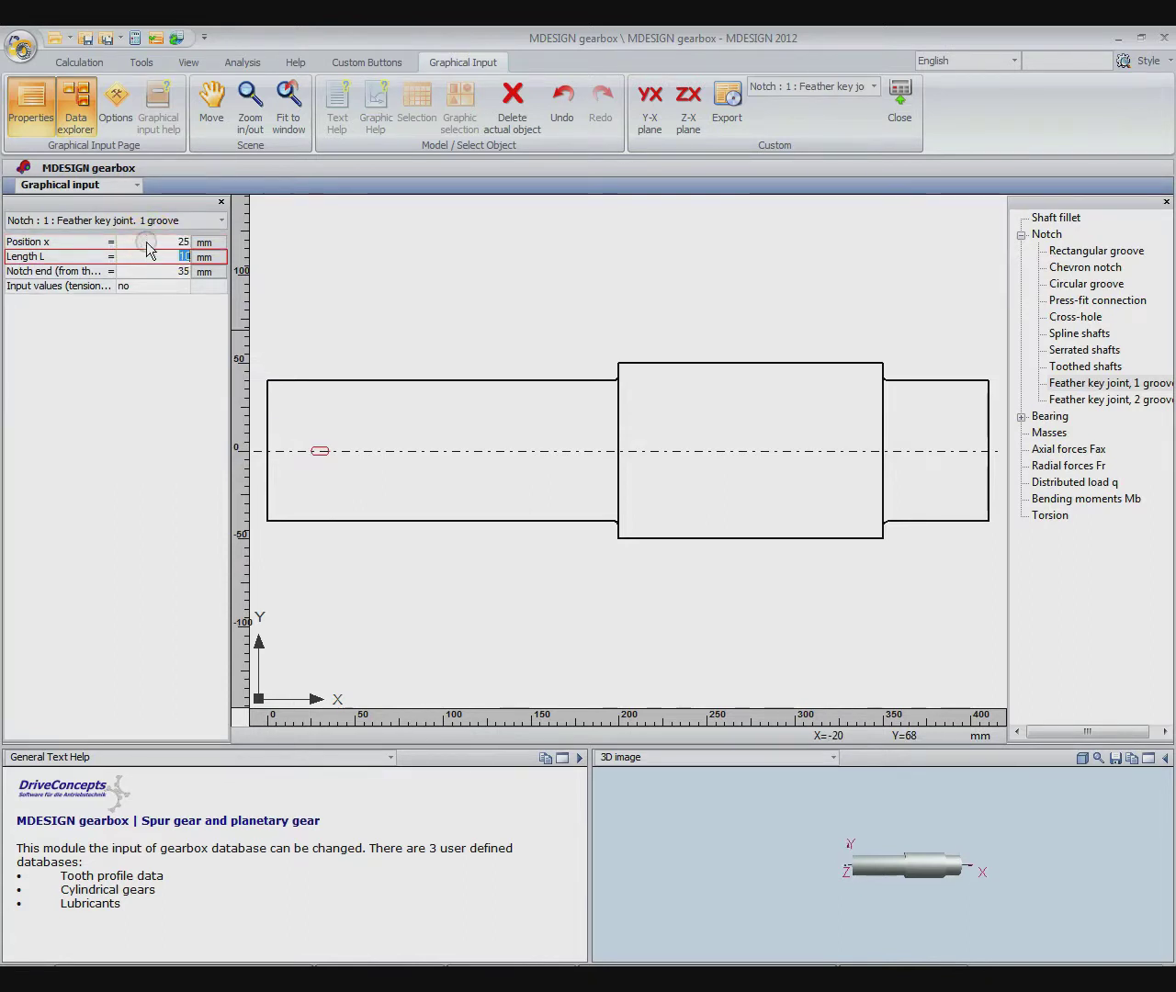
pyautogui.write('50')
pyautogui.press('Return')
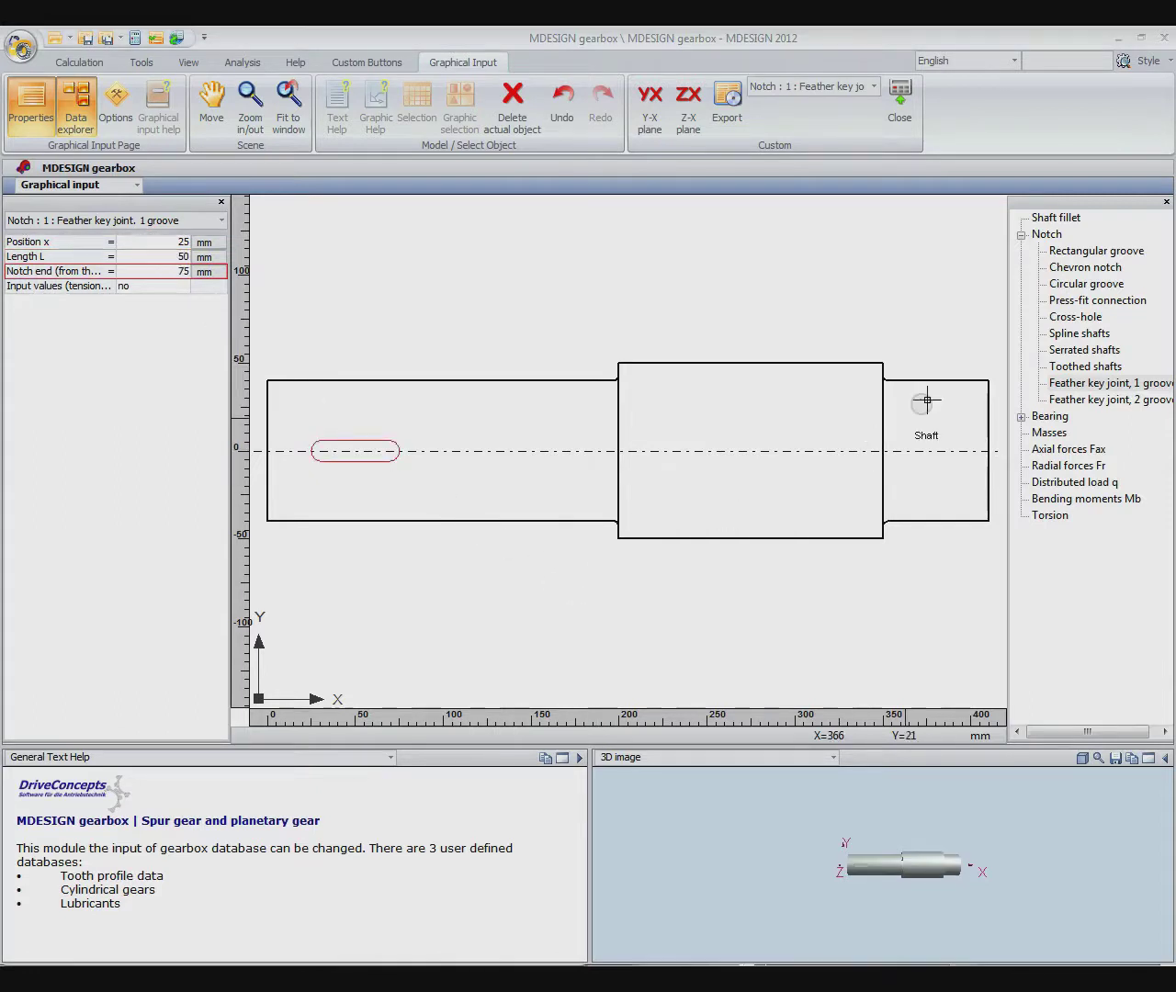
# Step: Add a press-fit connection on the middle section at position x 220 mm, 110 mm long, and return to the gearbox model
pyautogui.moveTo(1075, 300); pyautogui.dragTo(667, 413)
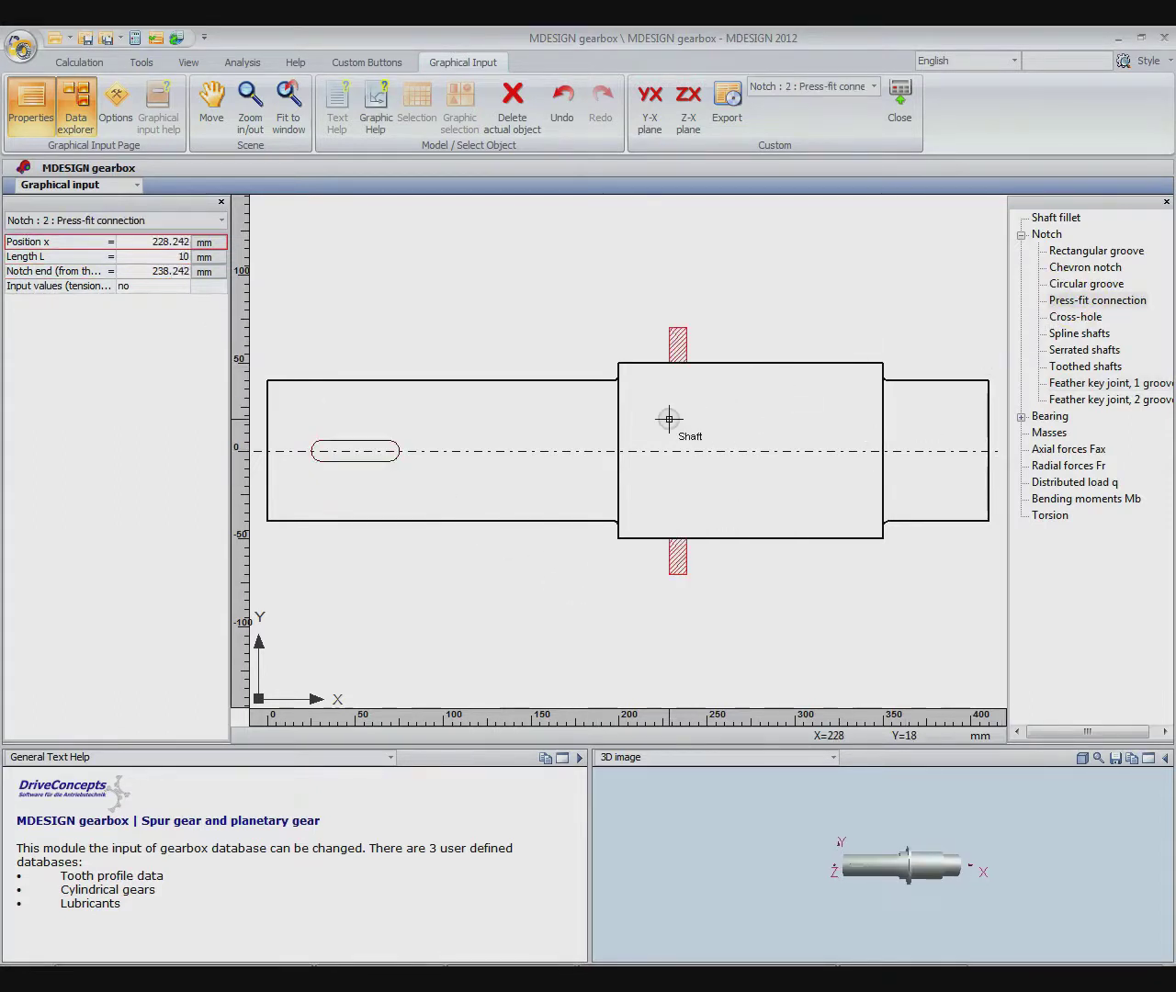
pyautogui.click(145, 243)
pyautogui.write('220')
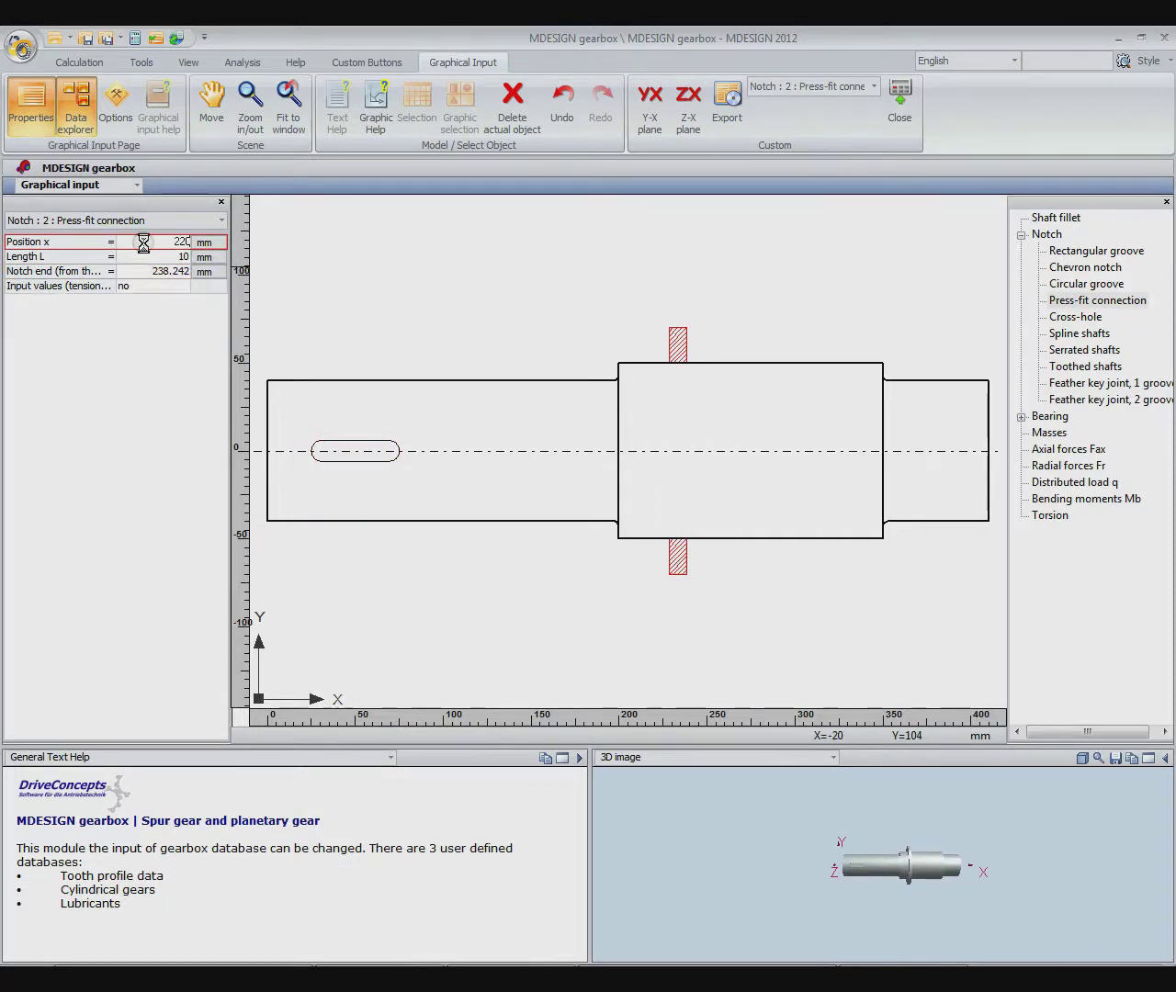
pyautogui.press('Return')
pyautogui.write('110')
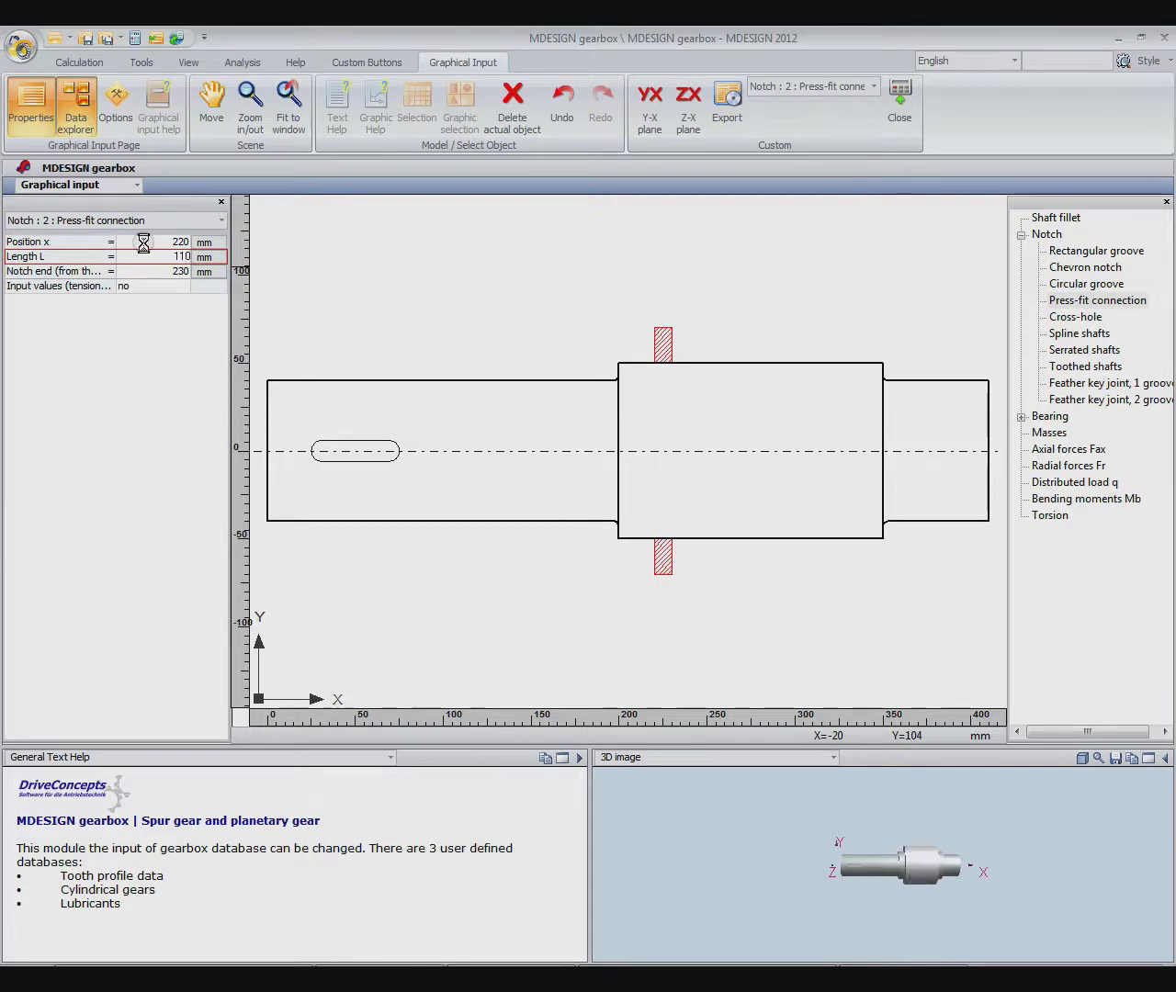
pyautogui.press('Return')
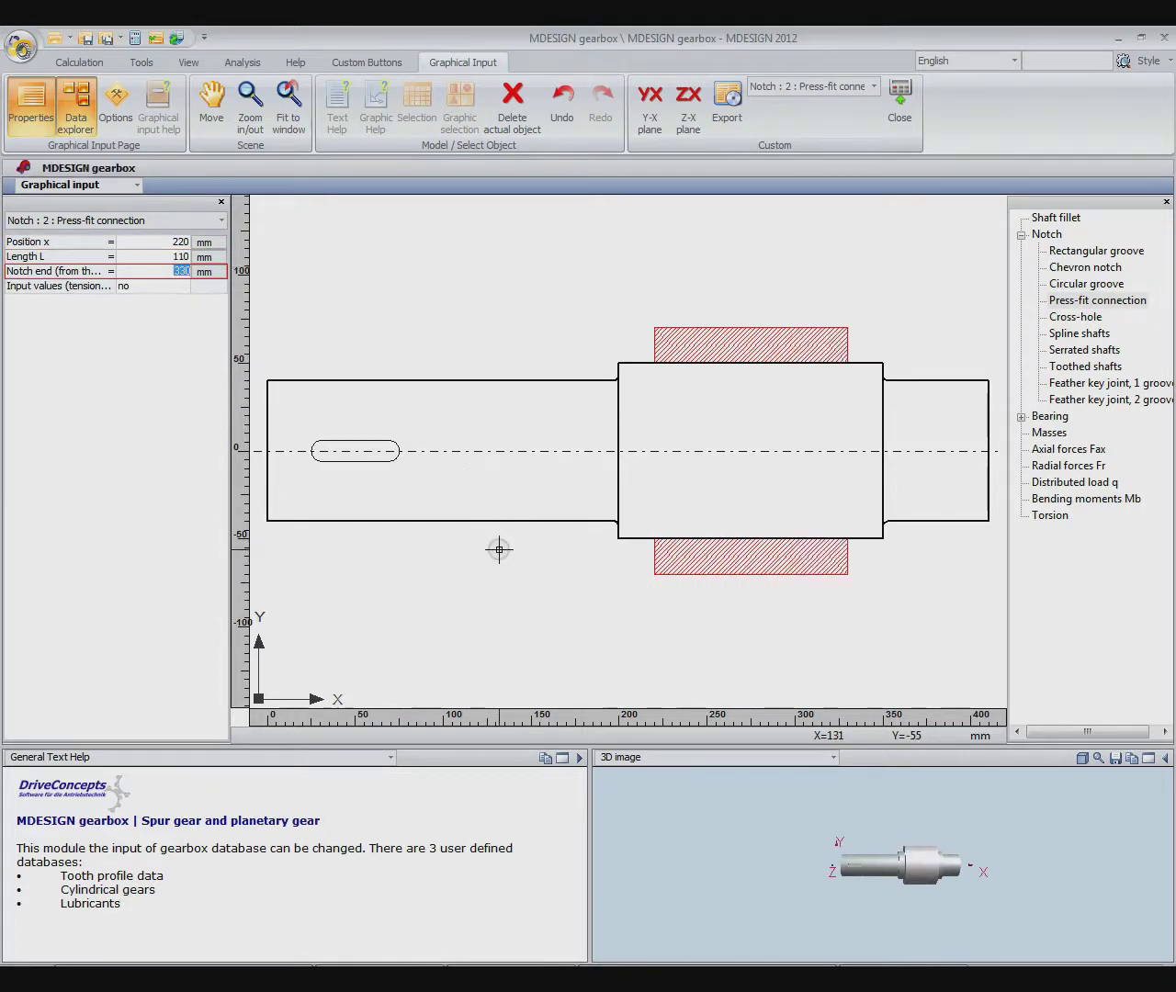
pyautogui.click(896, 99)
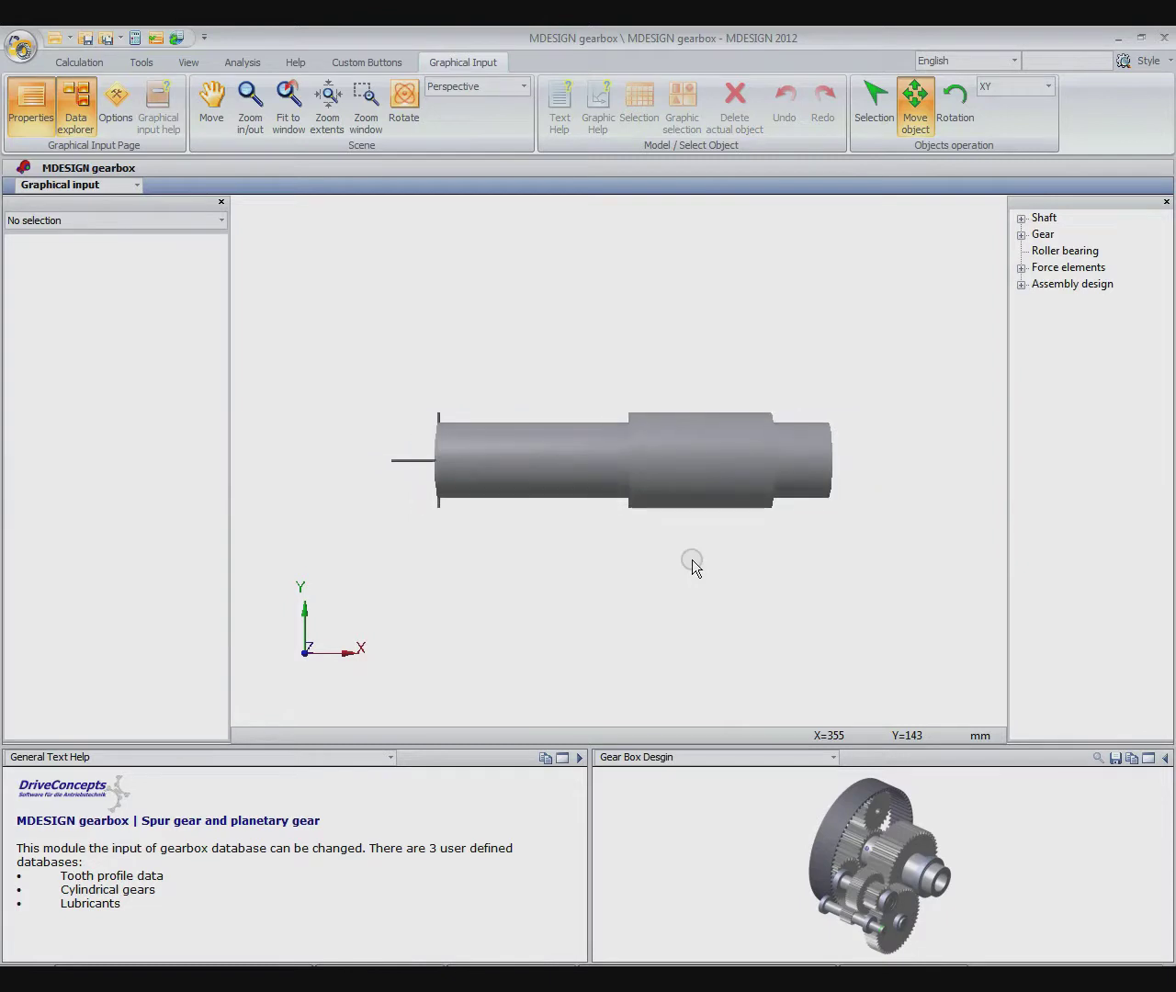
# Step: Place an external spur gear in the free space below the shaft and select it
pyautogui.moveTo(692, 559); pyautogui.dragTo(700, 340)
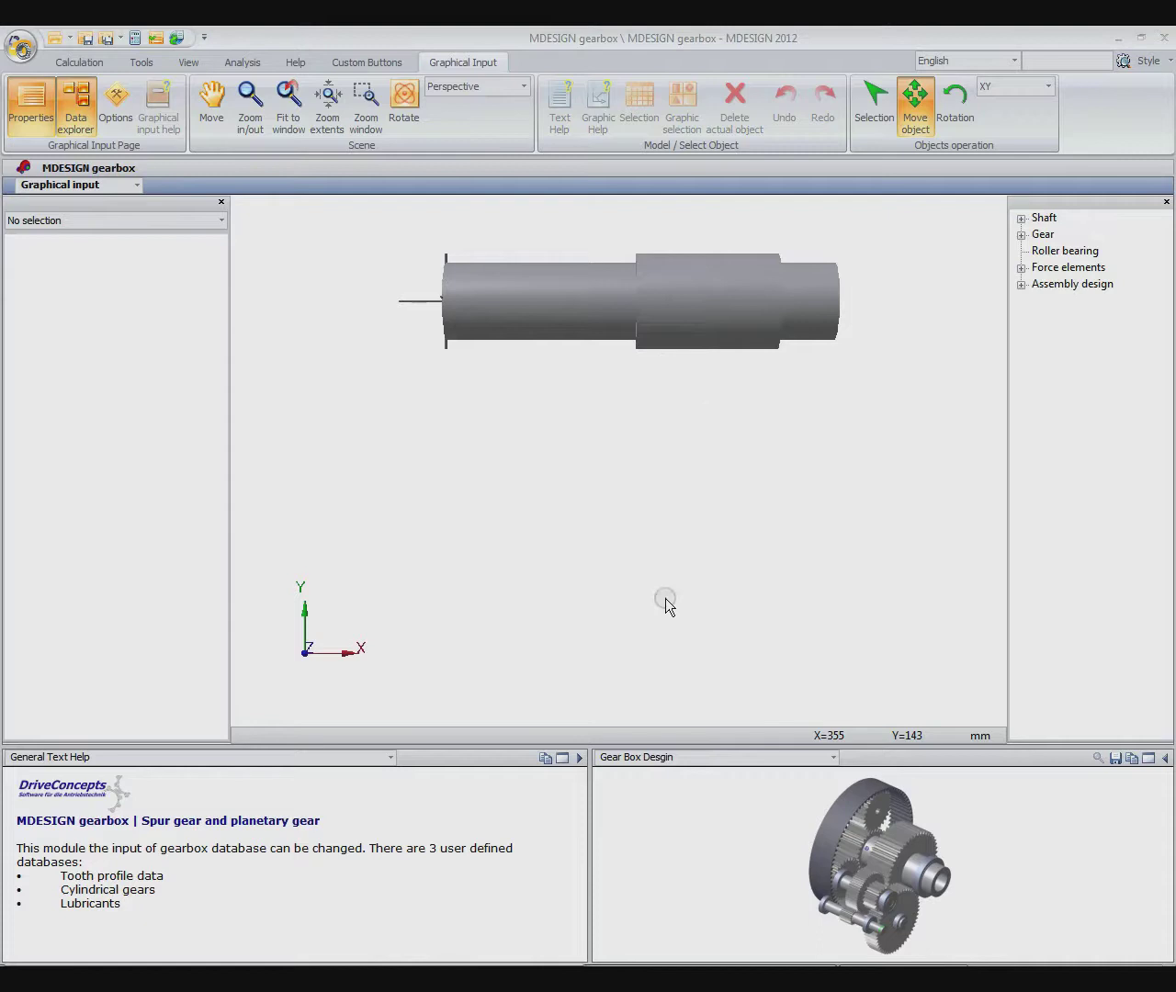
pyautogui.click(1021, 234)
pyautogui.click(1038, 251)
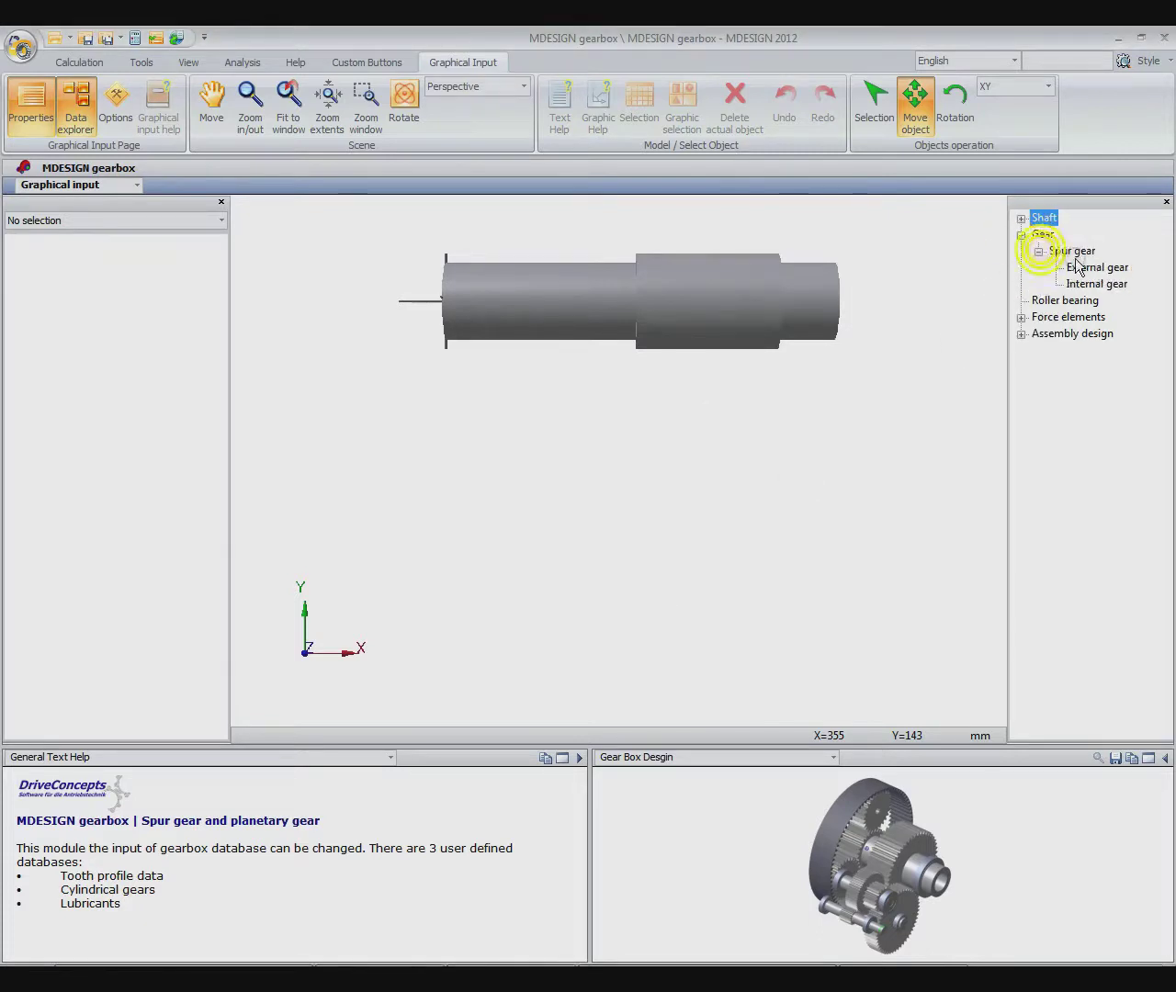
pyautogui.moveTo(1088, 267); pyautogui.dragTo(619, 508)
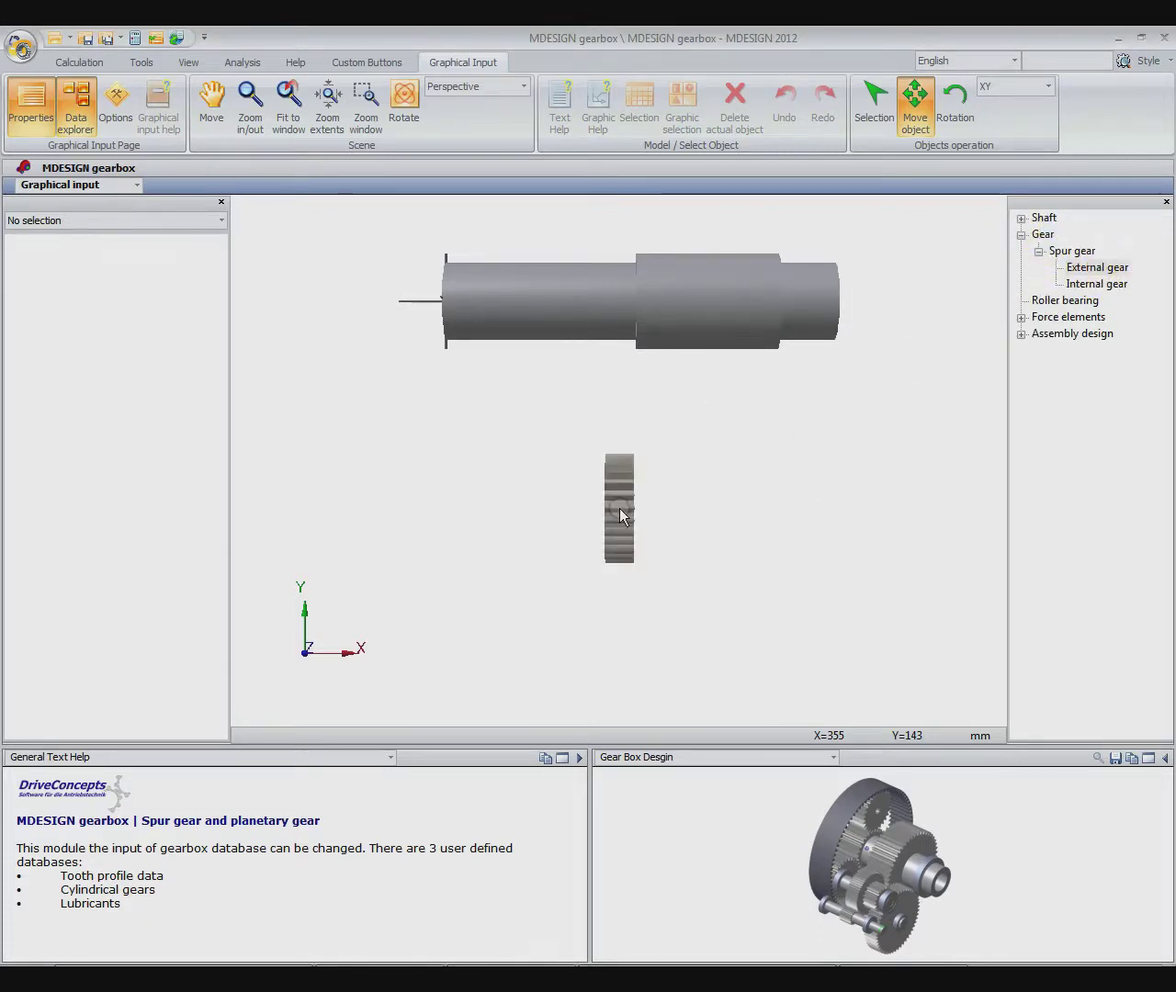
pyautogui.click(620, 512)
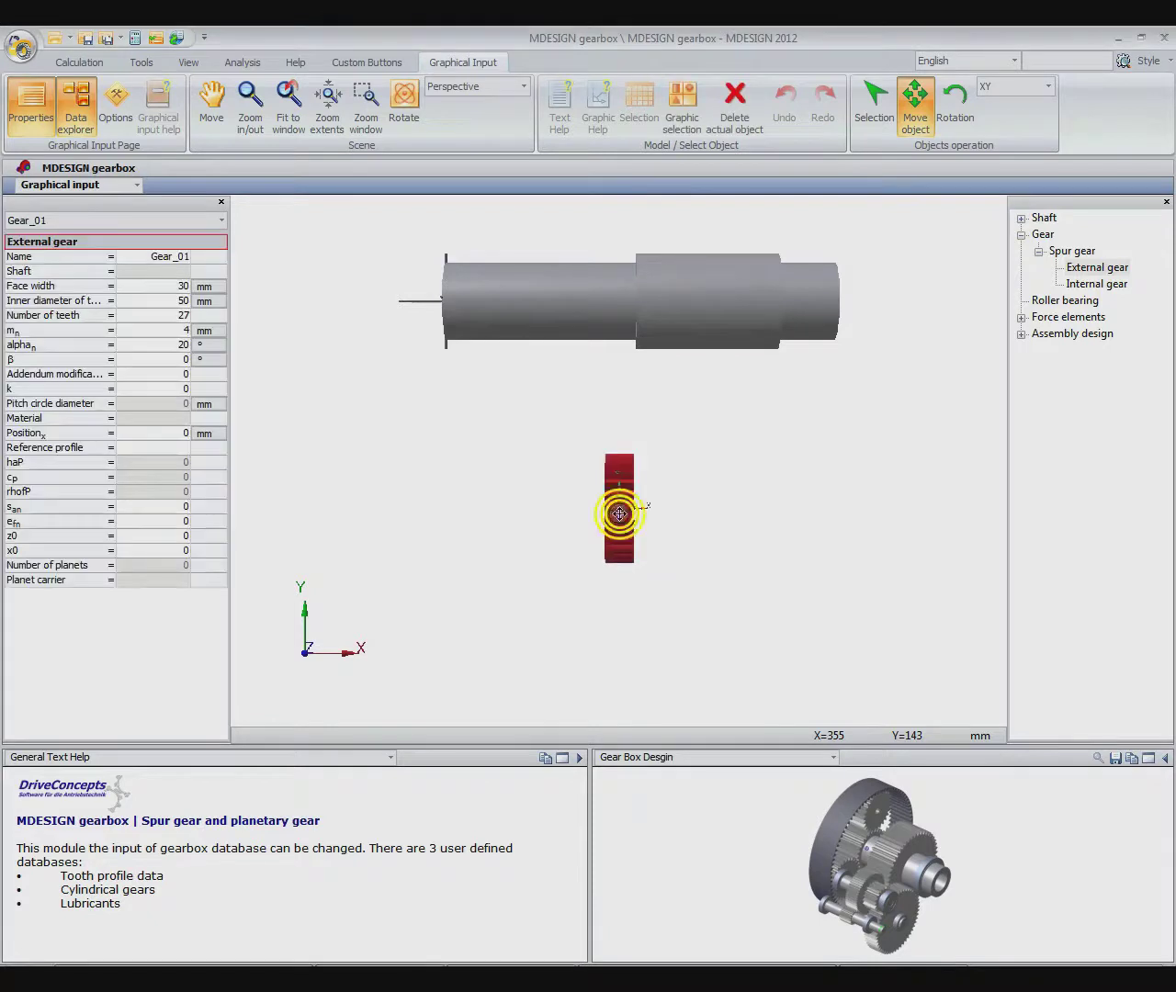
# Step: Set the gear's face width to 110 mm and its inner diameter to 100 mm
pyautogui.click(147, 289)
pyautogui.write('1')
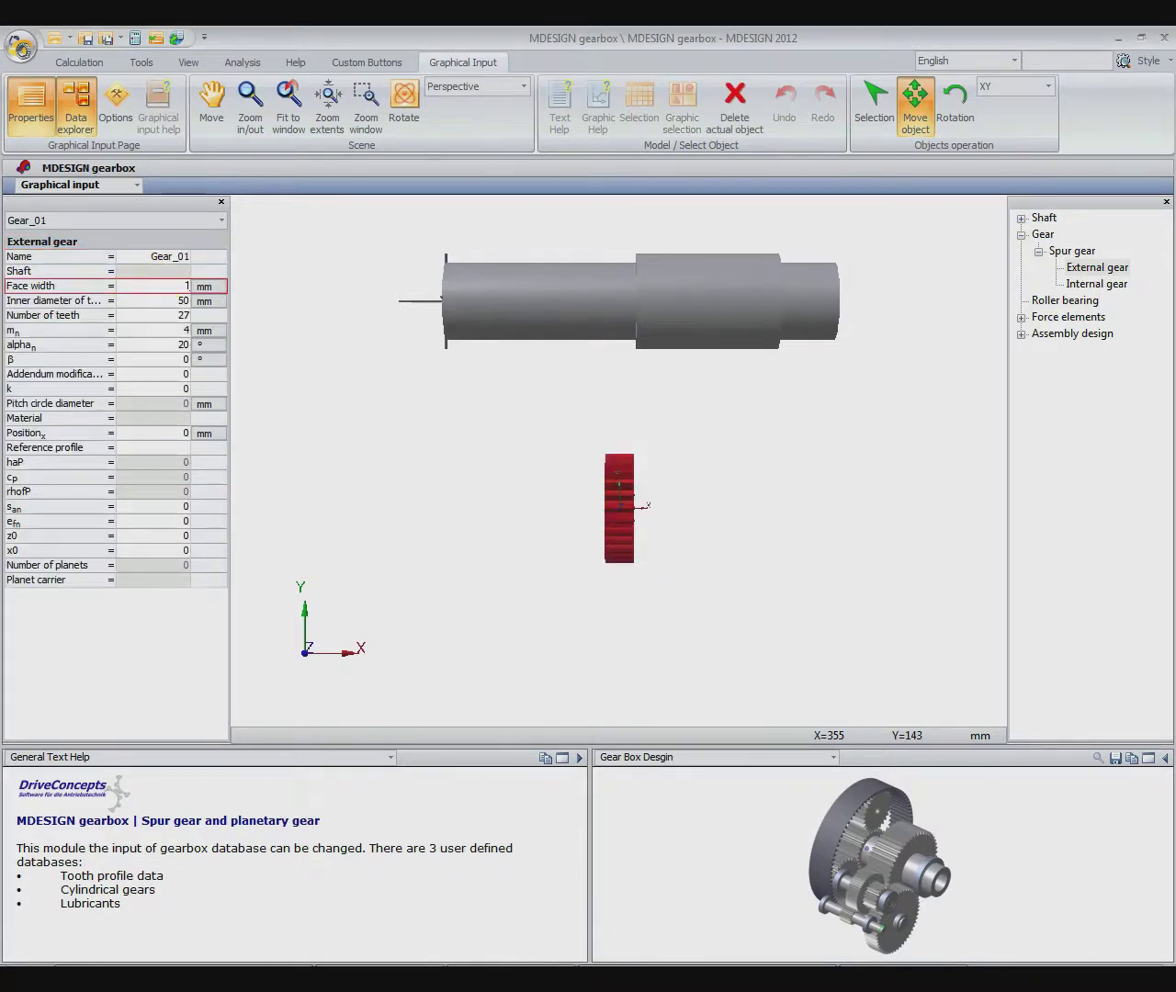
pyautogui.write('10')
pyautogui.press('Tab')
pyautogui.write('100')
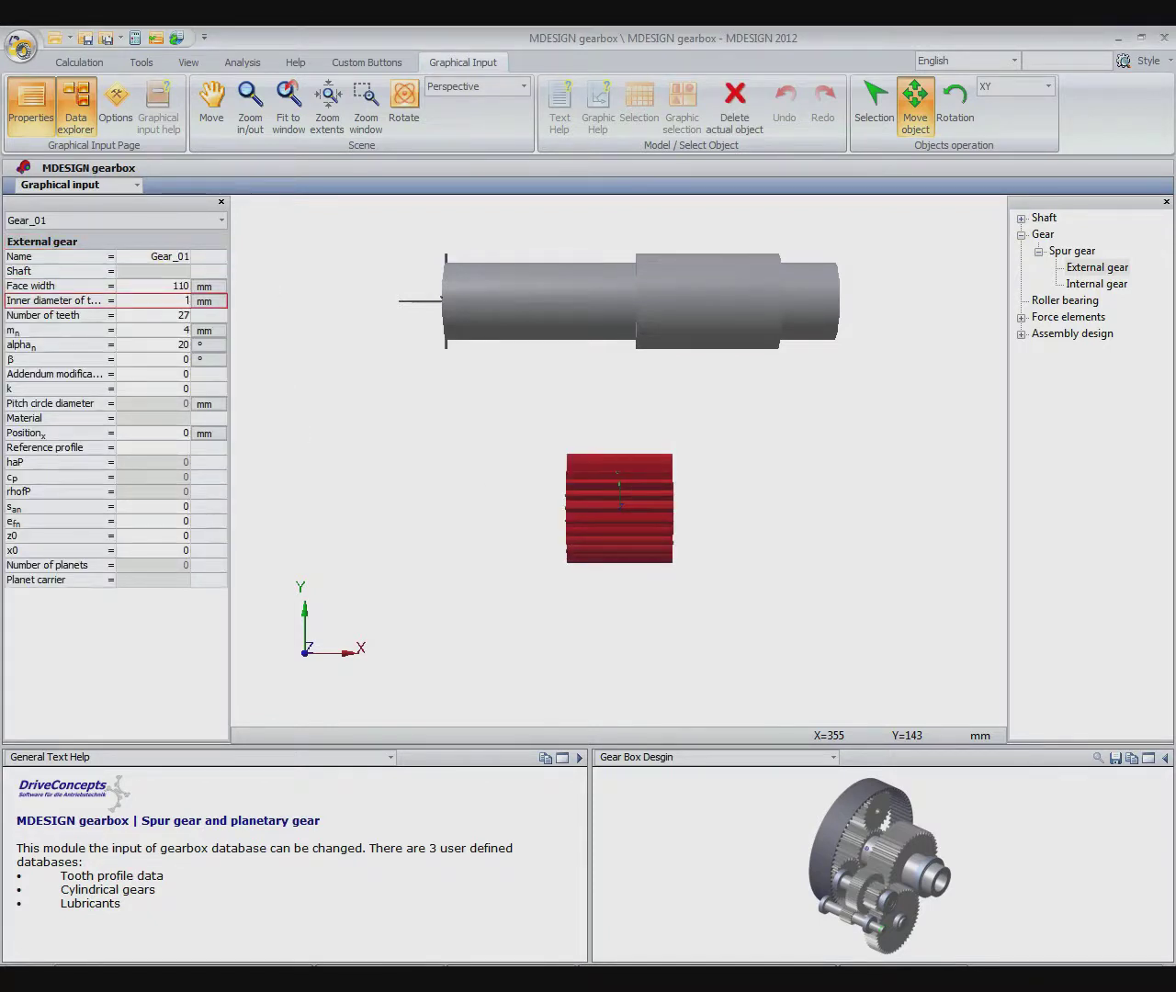
pyautogui.press('Tab')
# Step: Give the gear 17 teeth, normal module 8 mm, helix angle β 15° and addendum modification 0.46902
pyautogui.write('17')
pyautogui.press('Tab')
pyautogui.write('8')
pyautogui.press('Tab')
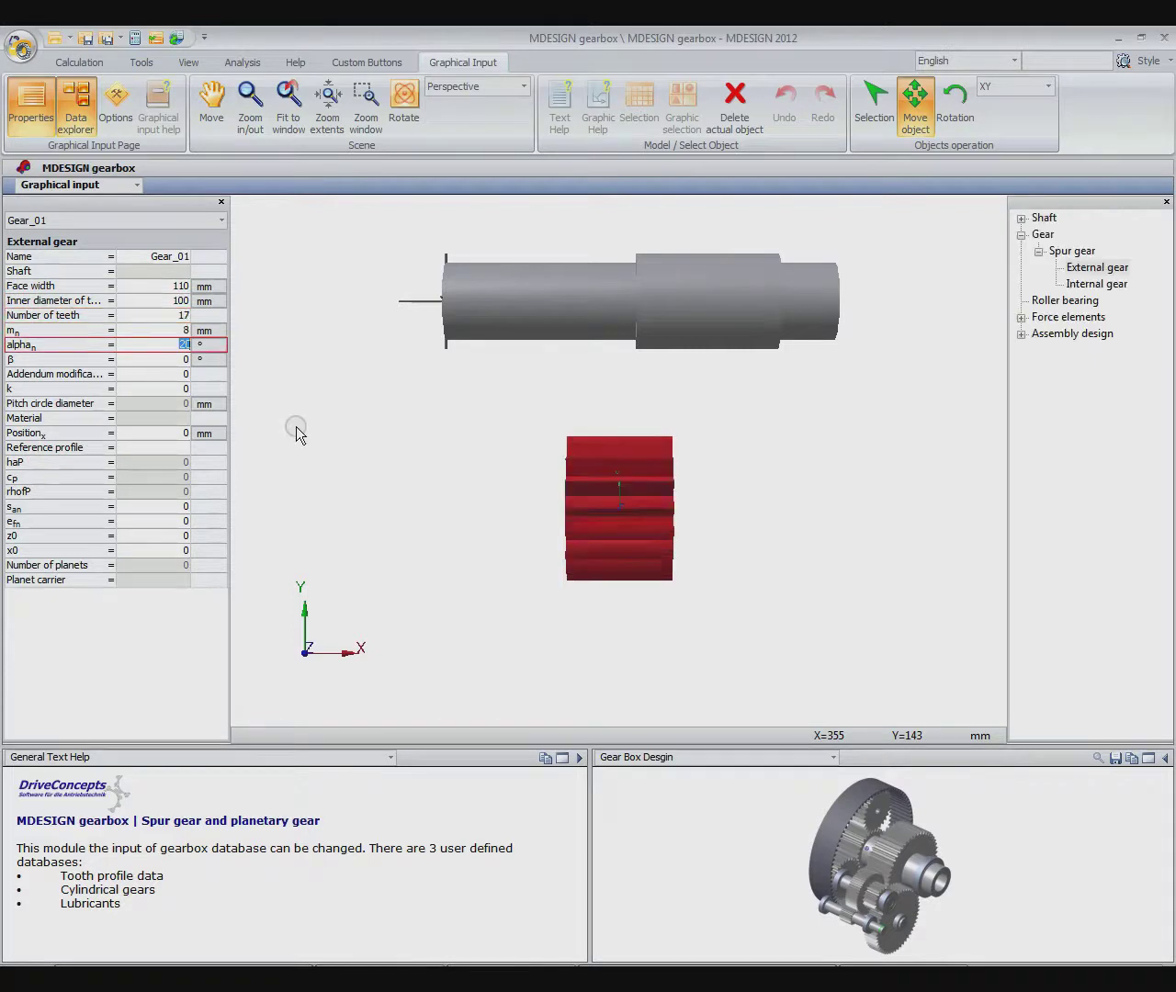
pyautogui.press('Tab')
pyautogui.write('15')
pyautogui.press('Tab')
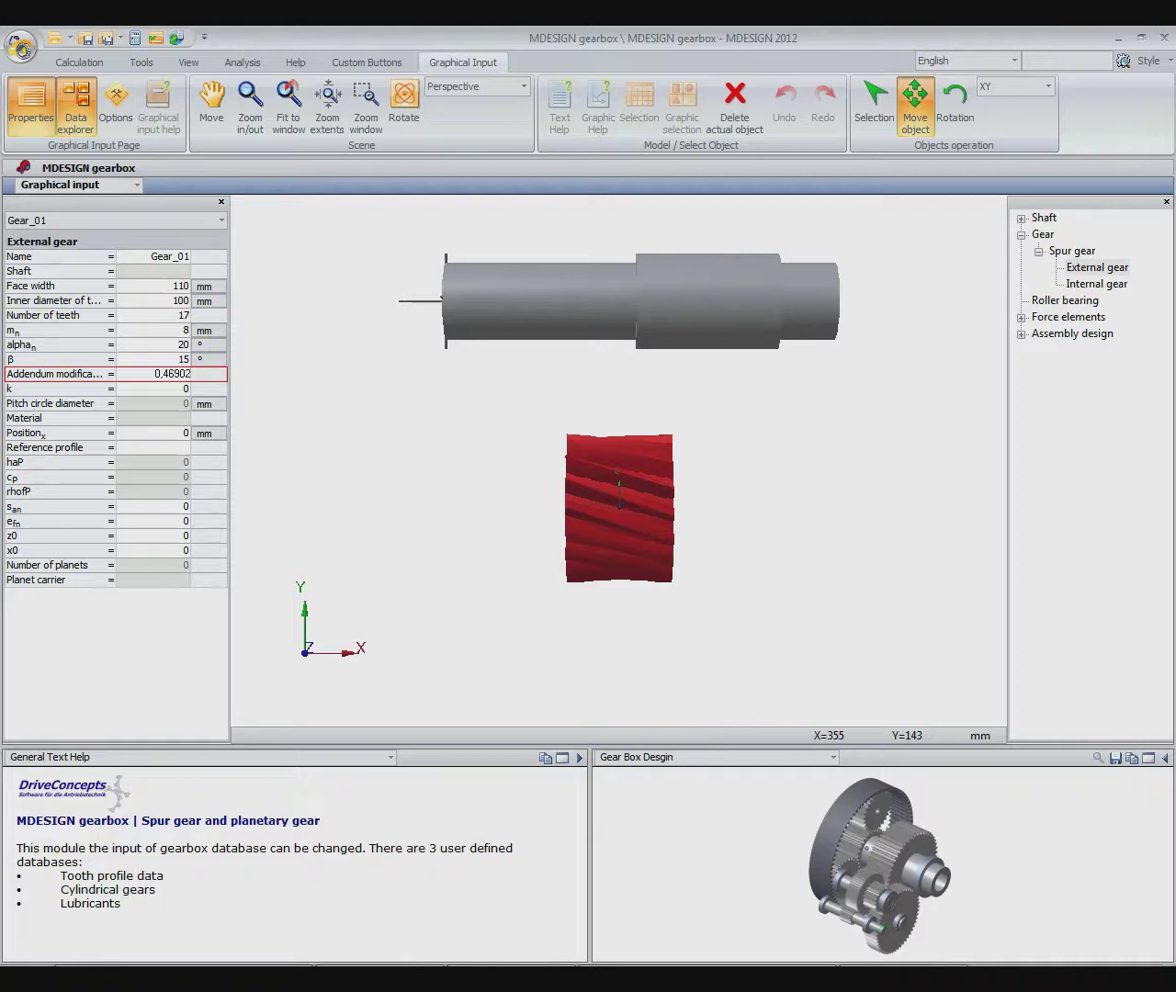
pyautogui.press('Tab')
# Step: Mount the gear on the shaft's thickest section and set its x position to 275 mm
pyautogui.moveTo(610, 527); pyautogui.dragTo(702, 332)
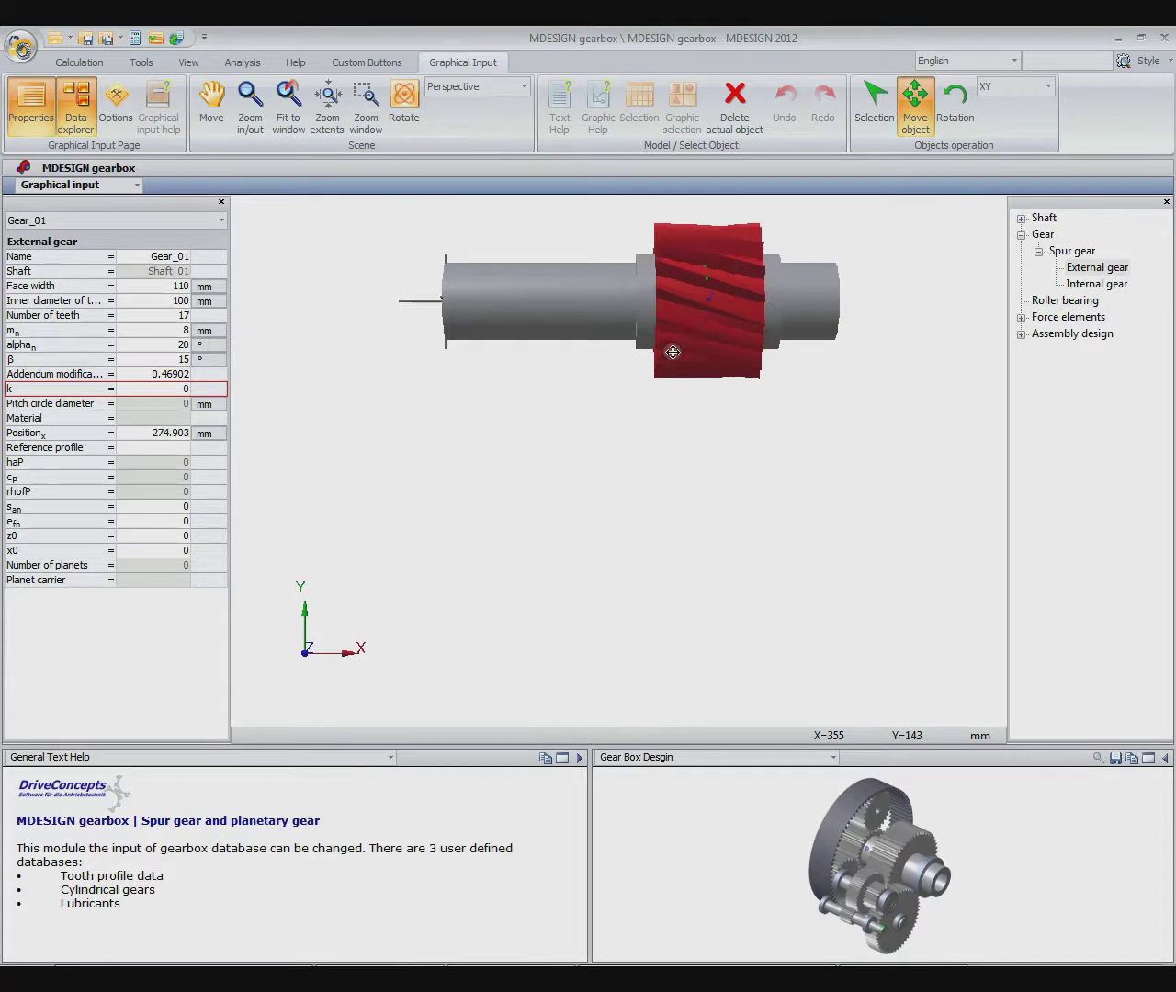
pyautogui.click(147, 435)
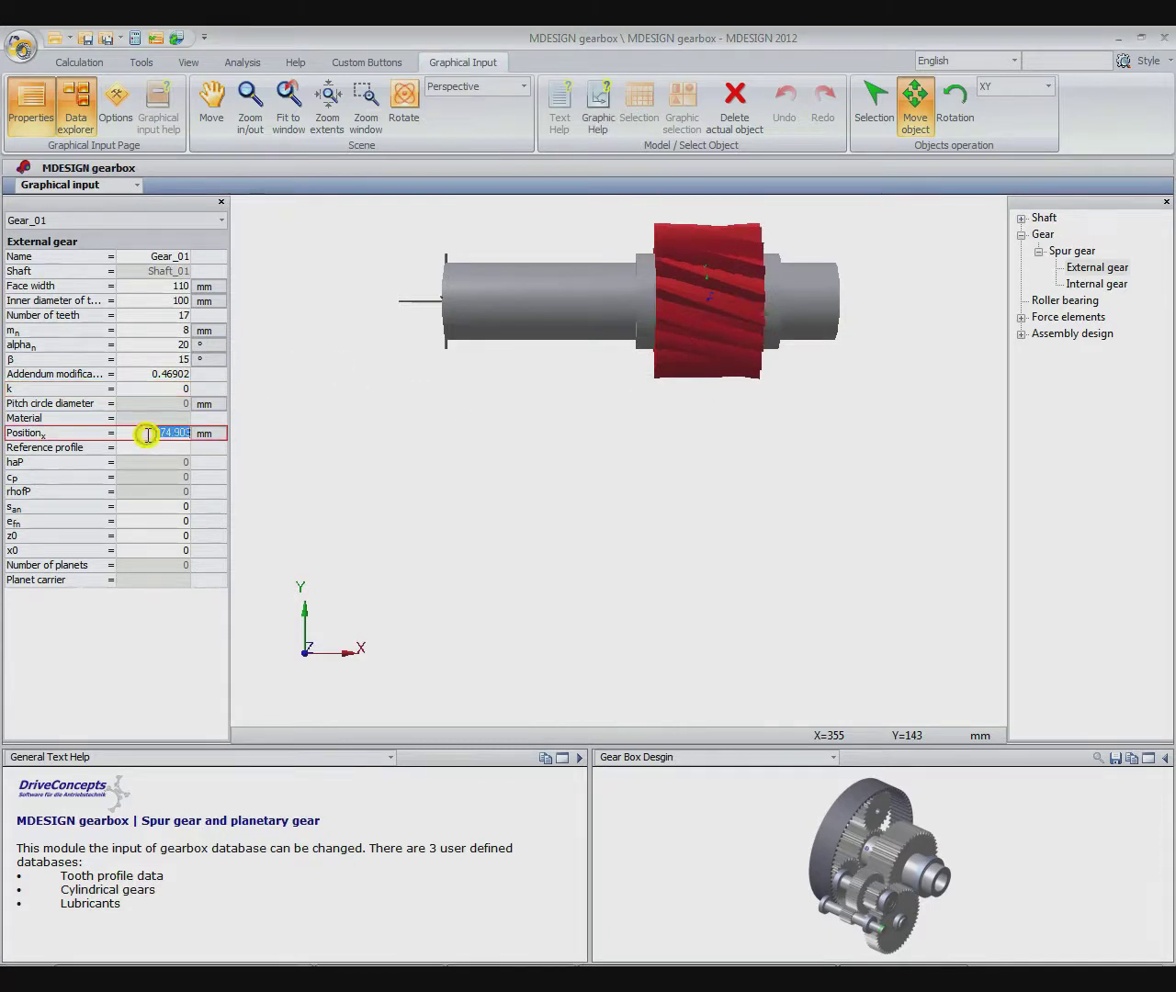
pyautogui.write('275')
pyautogui.press('Return')
pyautogui.click(596, 459)
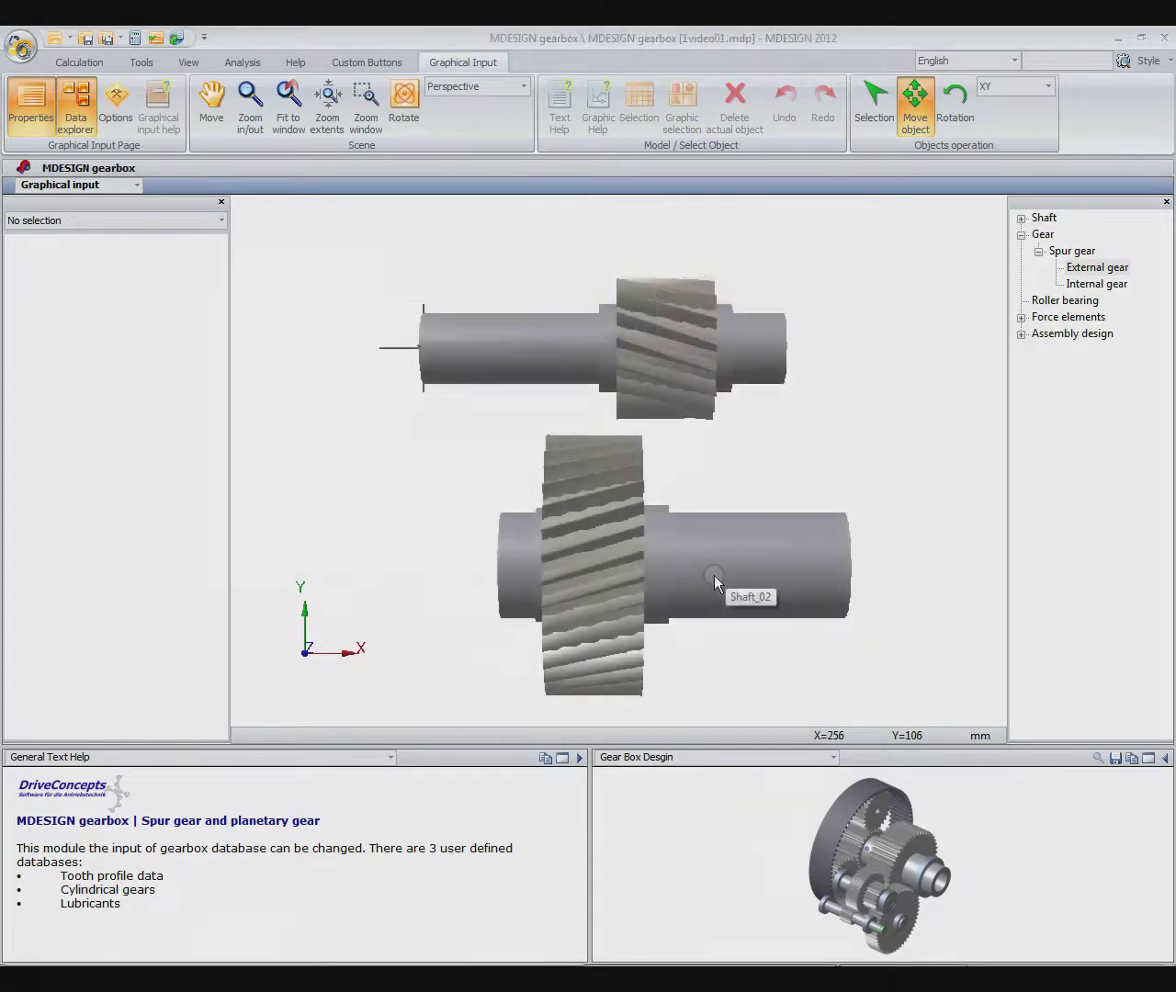
# Step: Move the lower shaft with its gear until the two helical gears mesh, and select the gear pair formed between them
pyautogui.click(711, 577)
pyautogui.moveTo(708, 580); pyautogui.dragTo(774, 557)
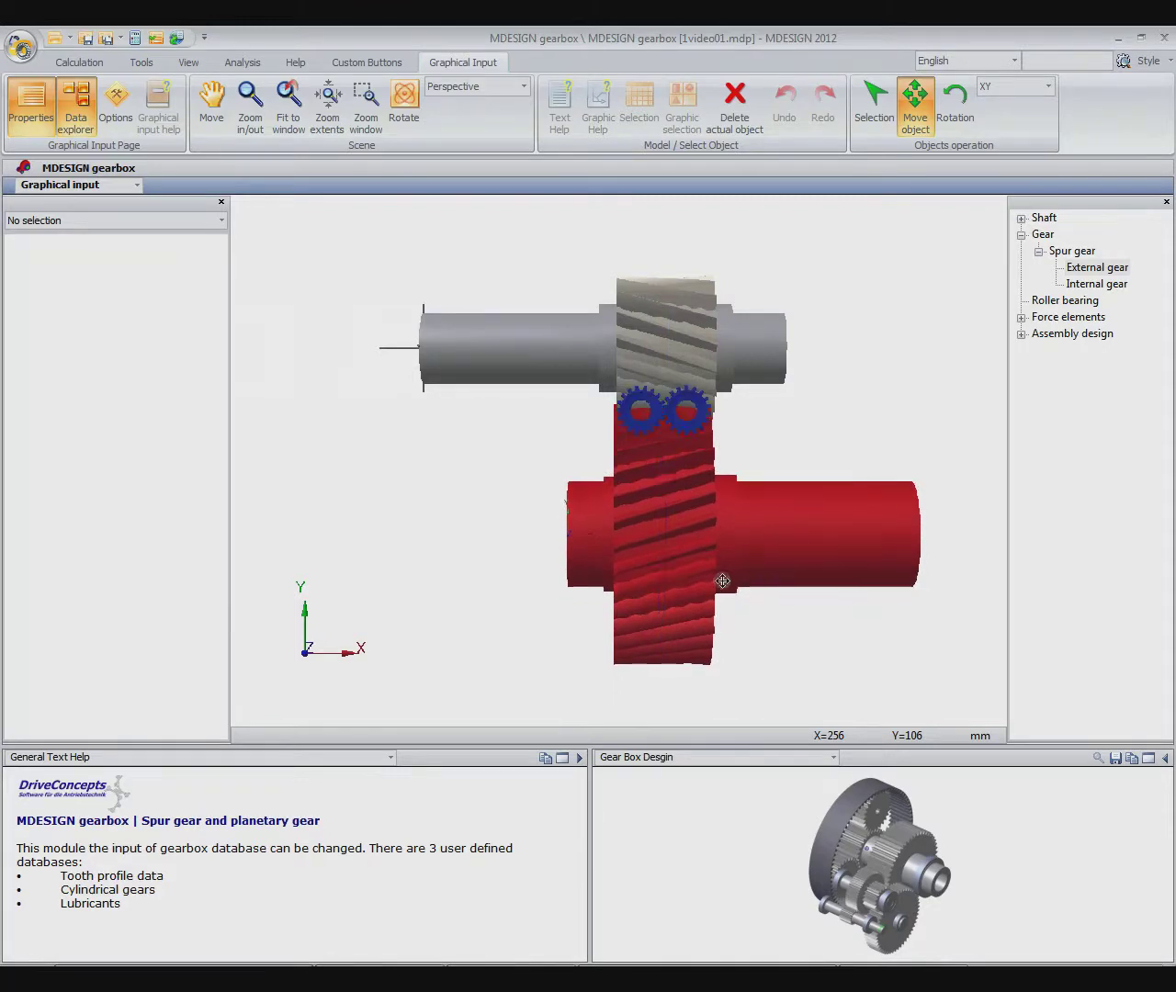
pyautogui.click(670, 417)
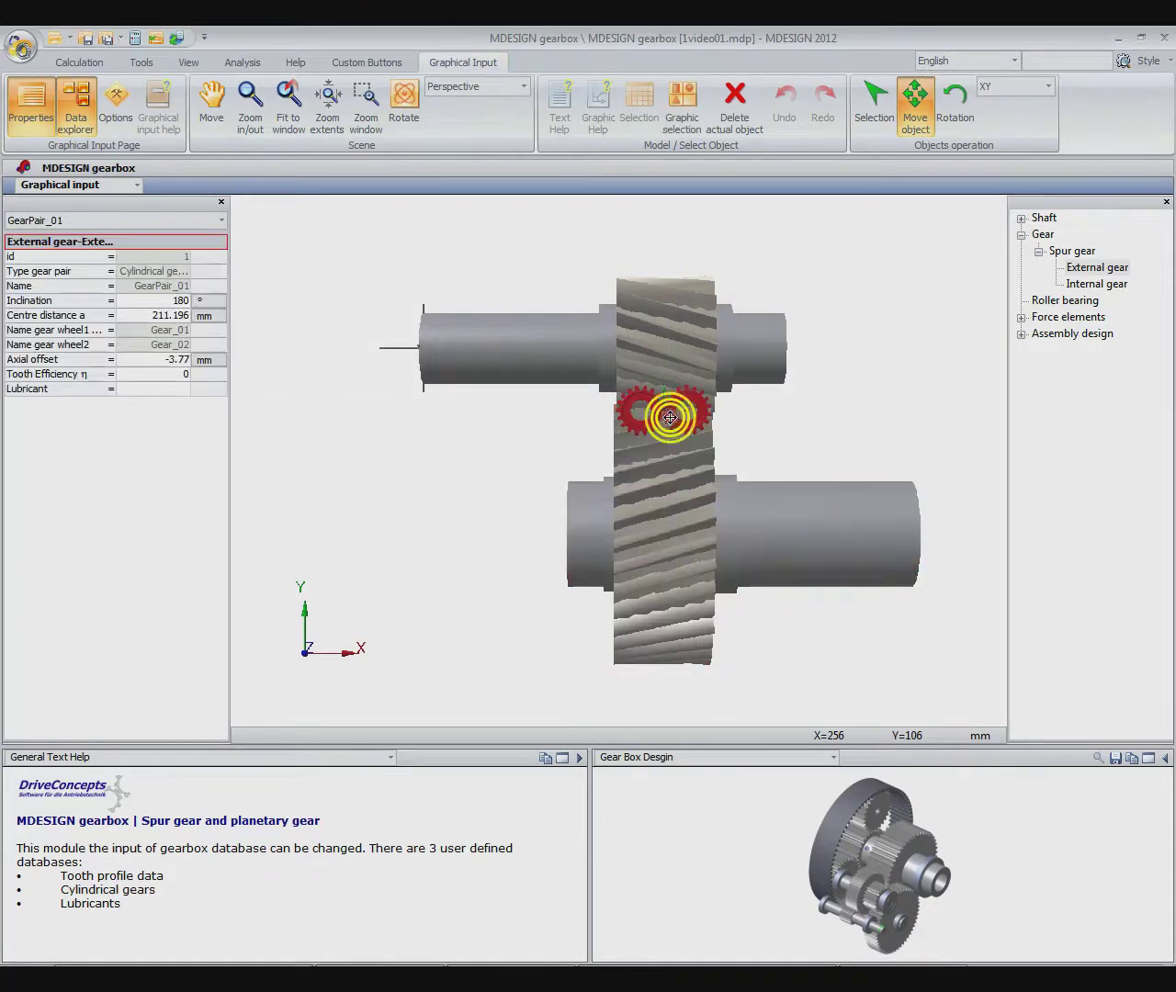
# Step: Set the gear pair's axial offset to 0 mm and its tooth efficiency to 0.97, and deselect it
pyautogui.click(153, 360)
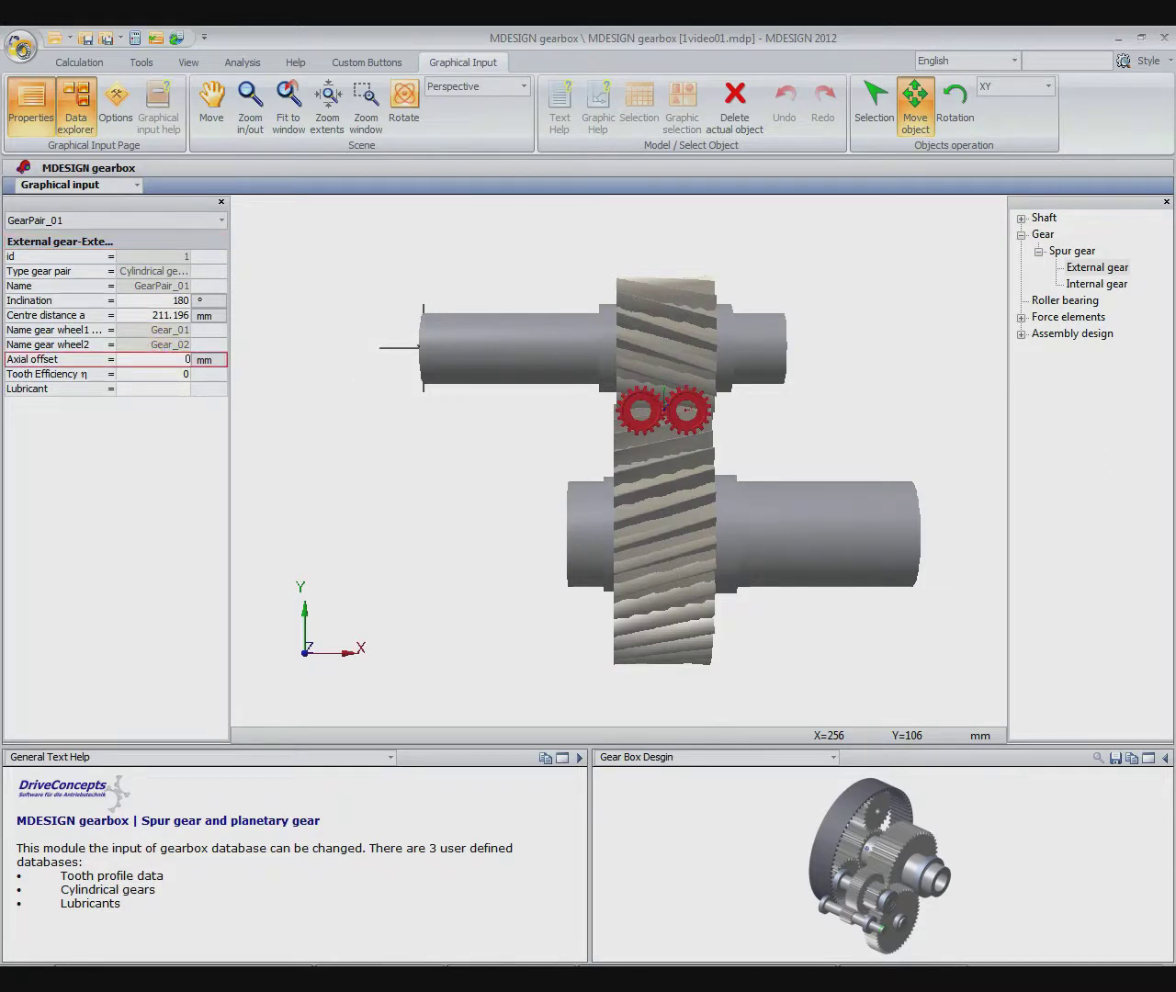
pyautogui.press('Return')
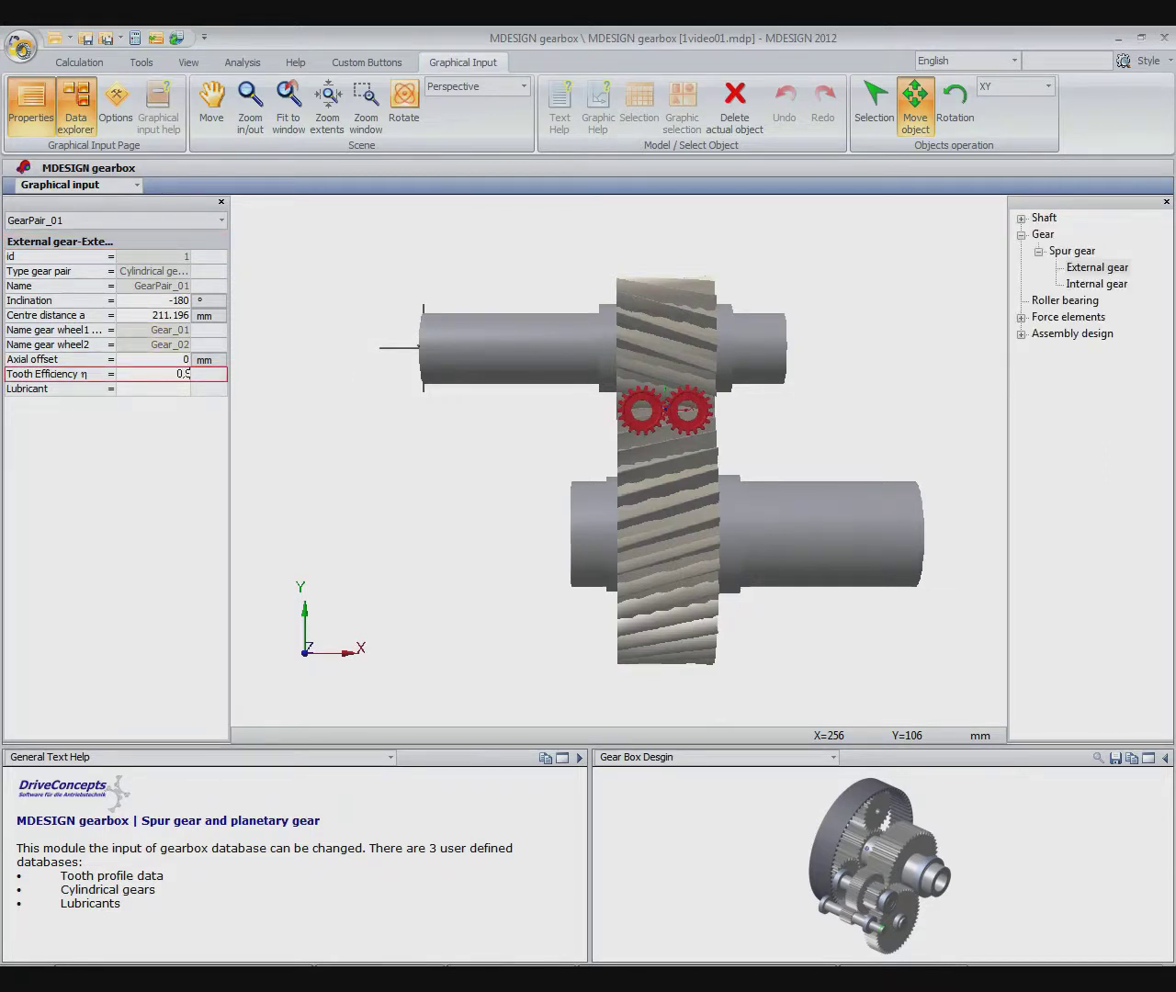
pyautogui.write('0,97')
pyautogui.press('Return')
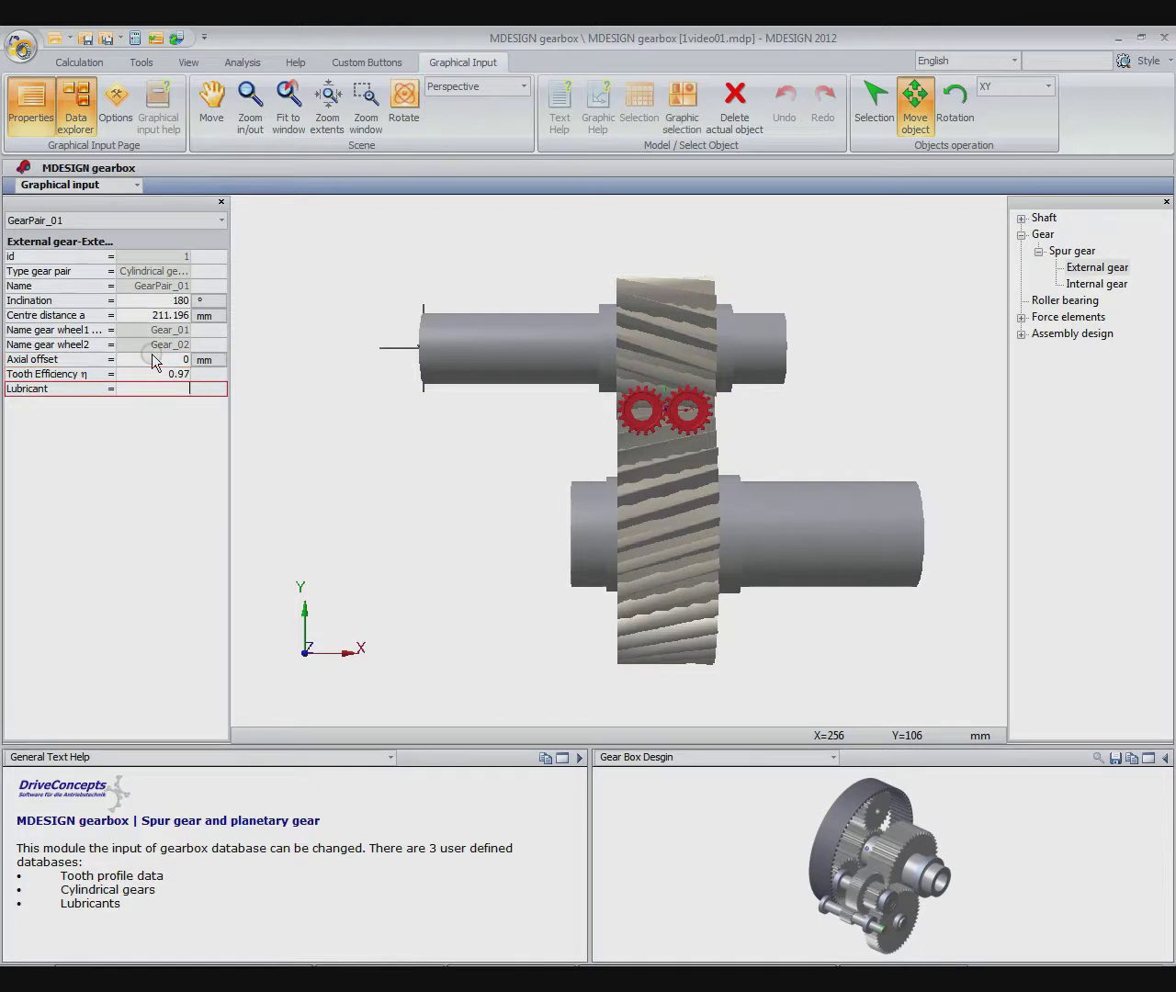
pyautogui.click(538, 506)
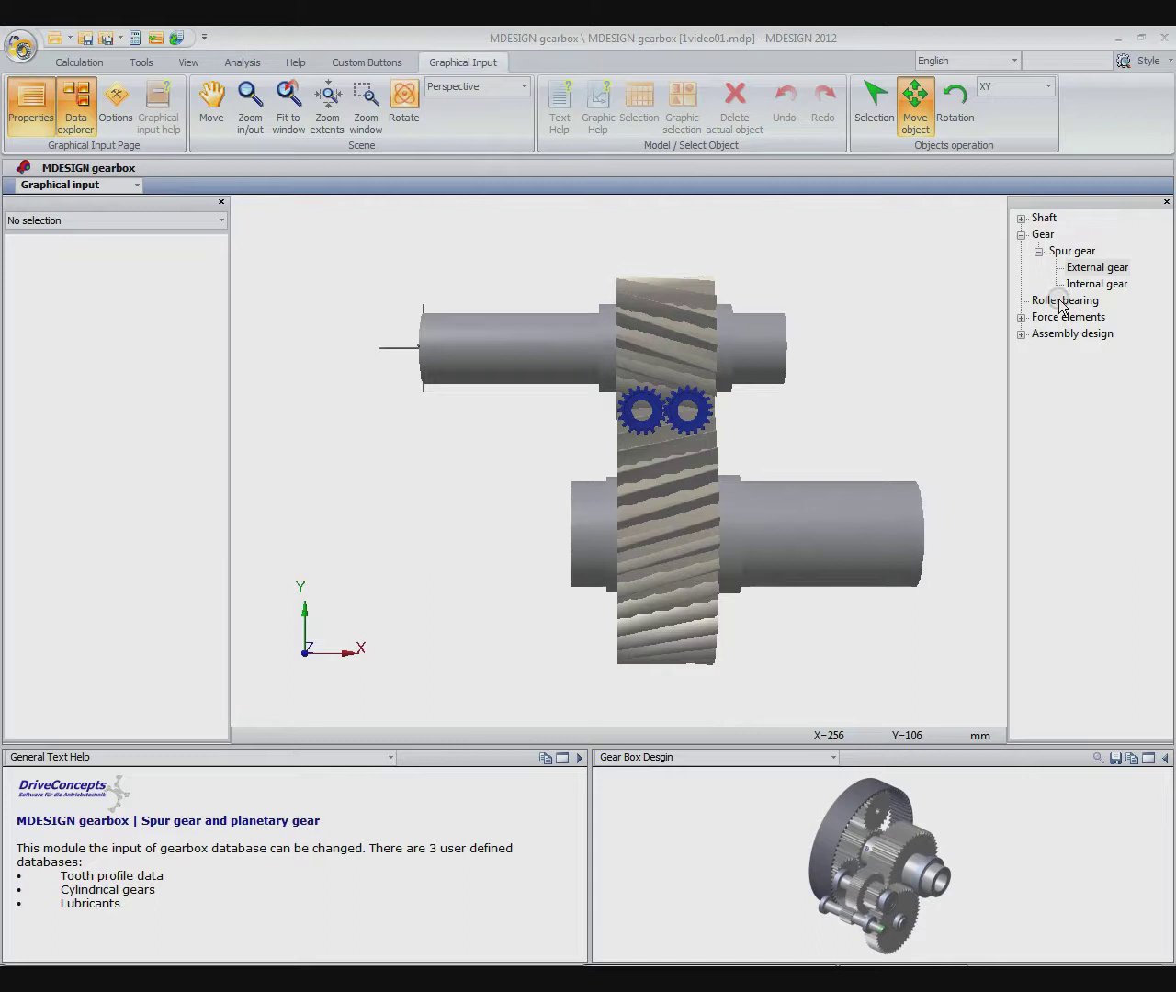
# Step: Place a roller bearing in the free space below the upper shaft and set da to 176 mm, di to 80 mm and b to 58 mm
pyautogui.moveTo(1061, 304); pyautogui.dragTo(482, 462)
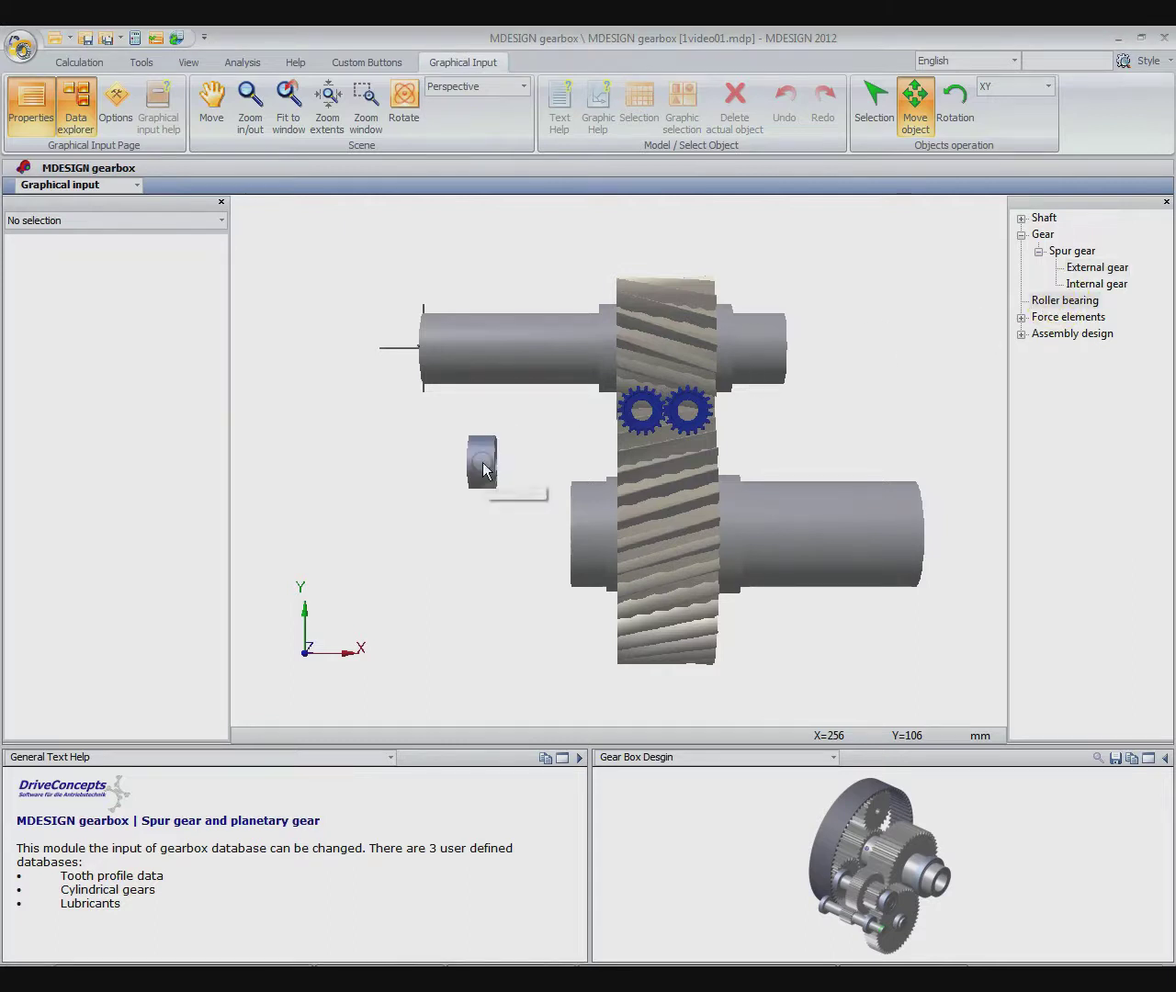
pyautogui.click(483, 462)
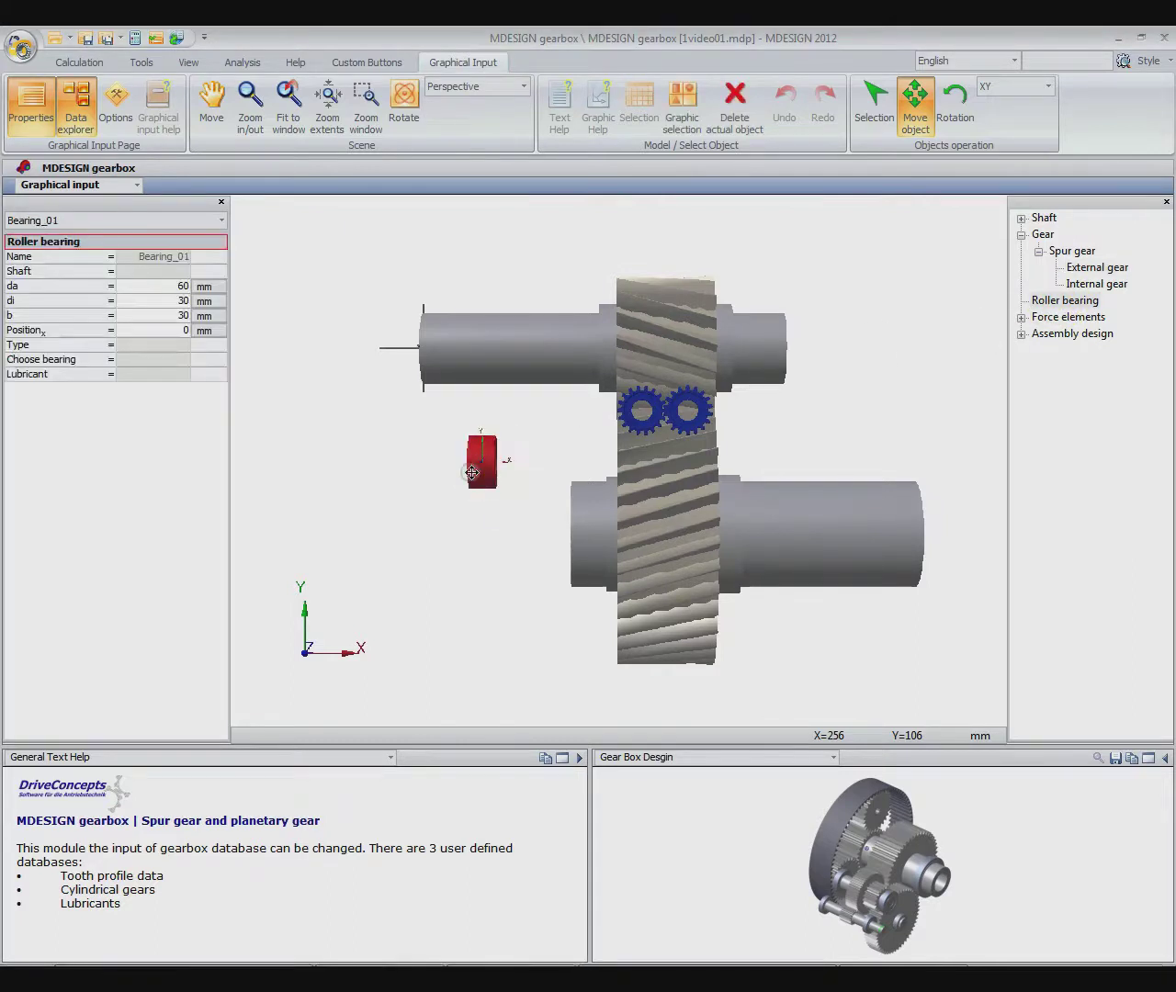
pyautogui.click(144, 285)
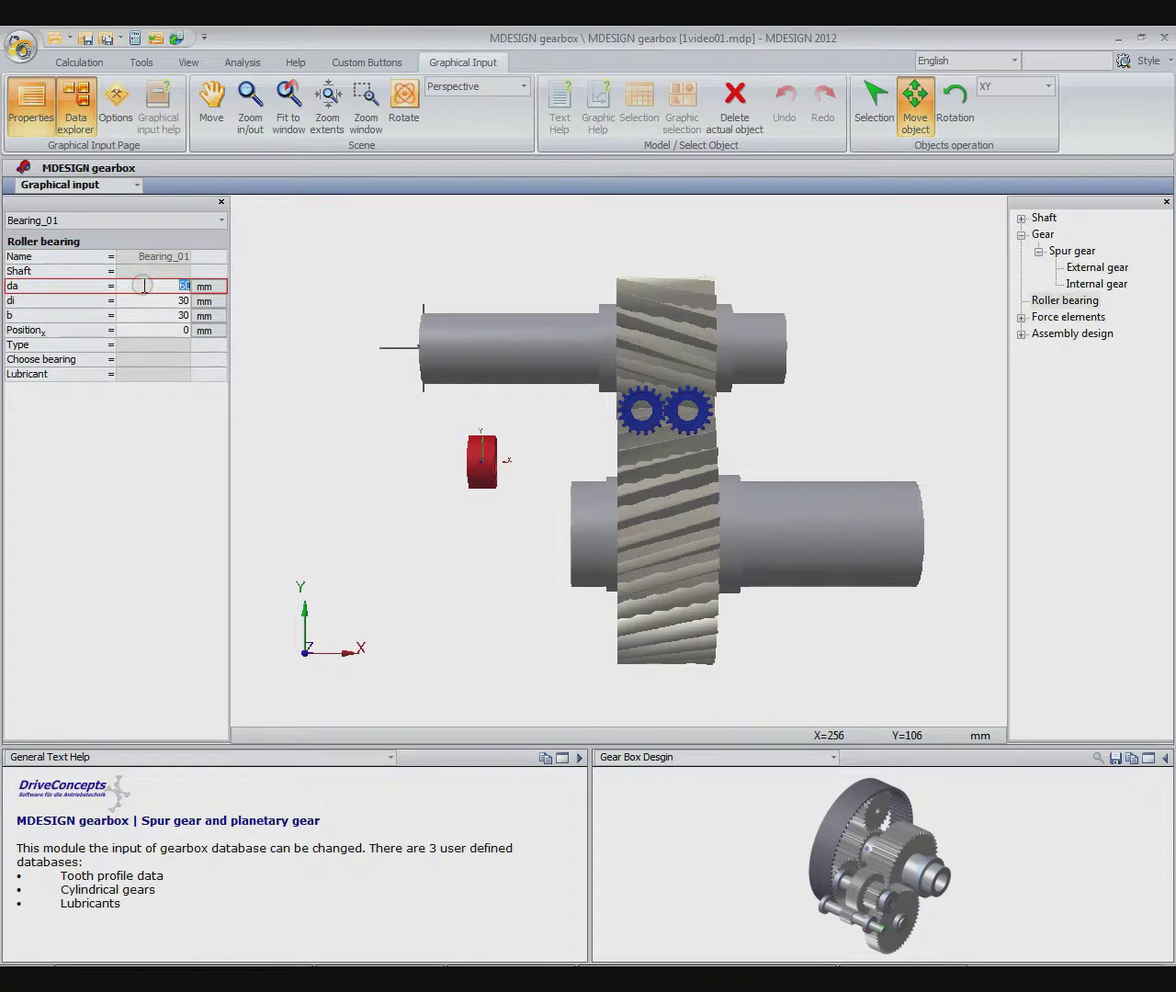
pyautogui.write('176')
pyautogui.press('Tab')
pyautogui.write('80')
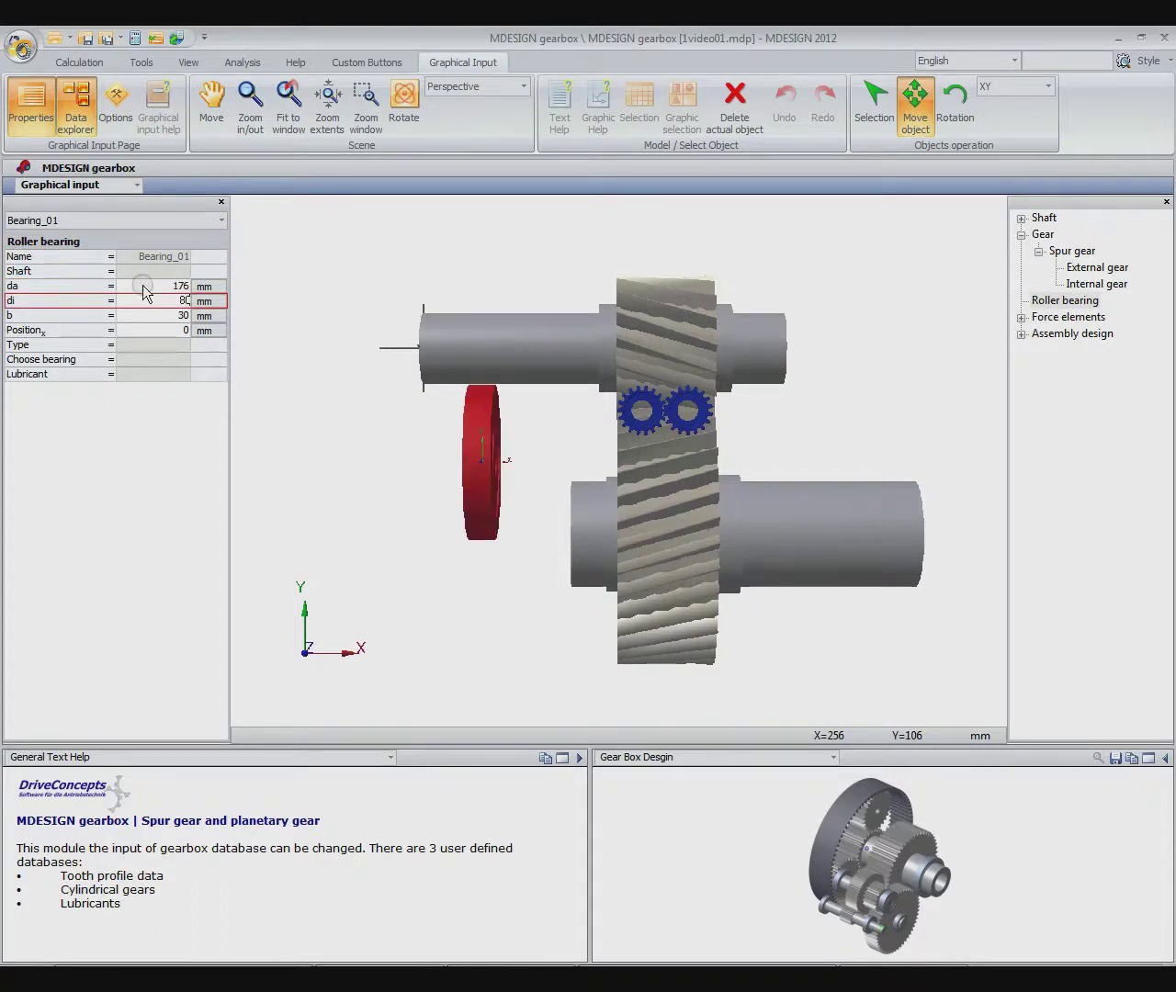
pyautogui.press('Tab')
pyautogui.write('58')
pyautogui.press('Tab')
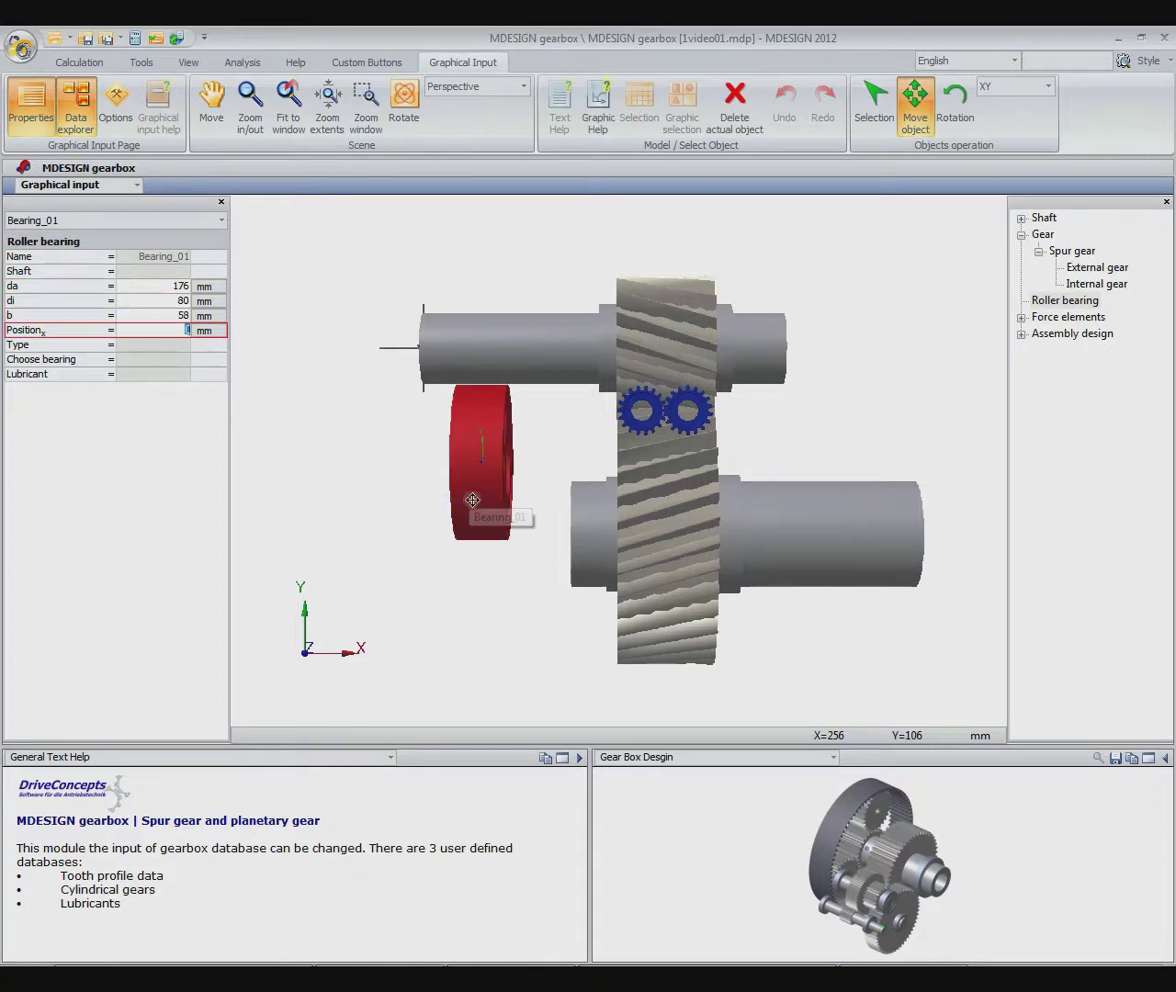
# Step: Mount the bearing on the upper shaft between its free input end and the gear, and set its x position to 171 mm
pyautogui.moveTo(473, 500); pyautogui.dragTo(552, 393)
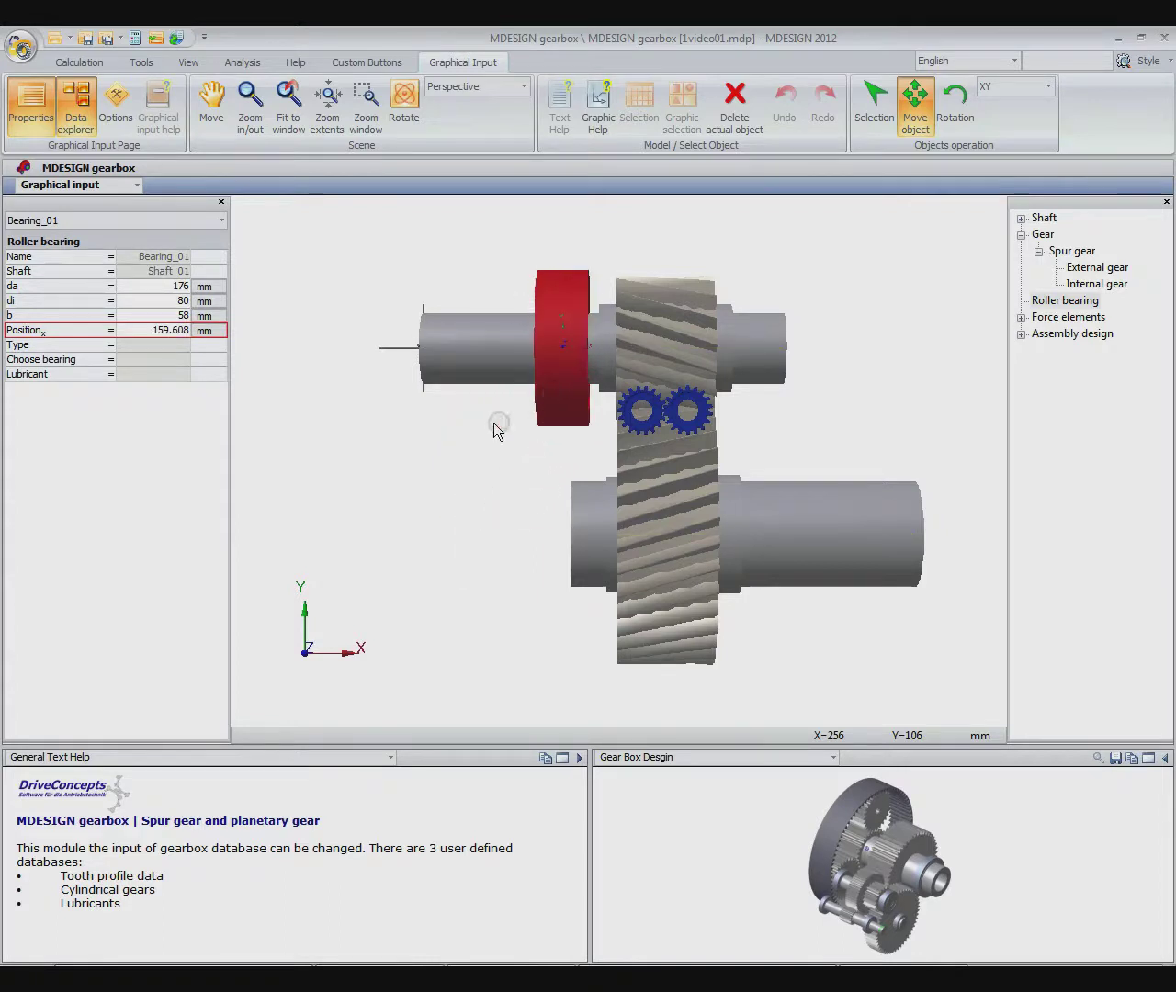
pyautogui.click(153, 331)
pyautogui.press('Return')
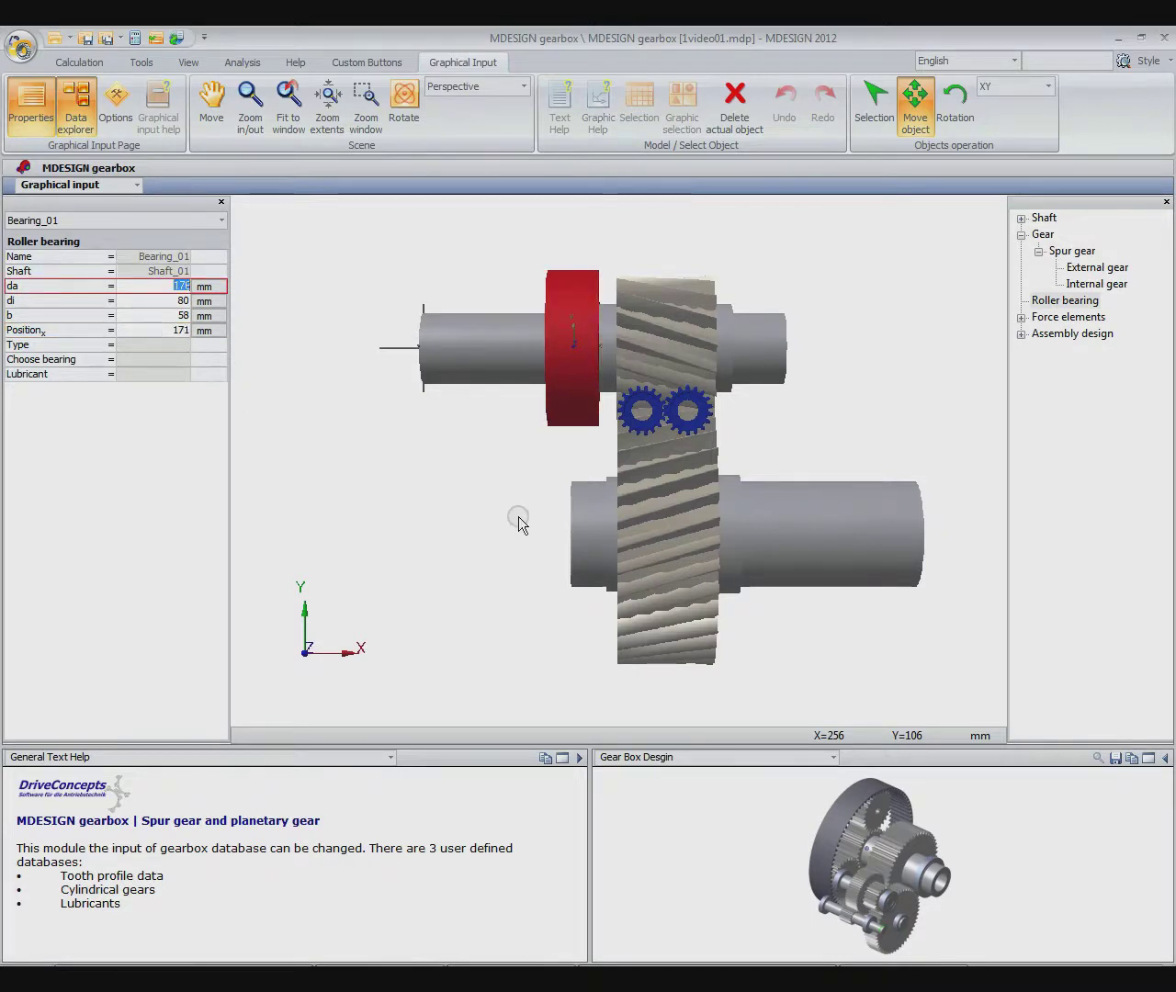
# Step: Assign the bearing the location bearing type that supports axial force in the positive x direction only, and deselect it
pyautogui.click(123, 341)
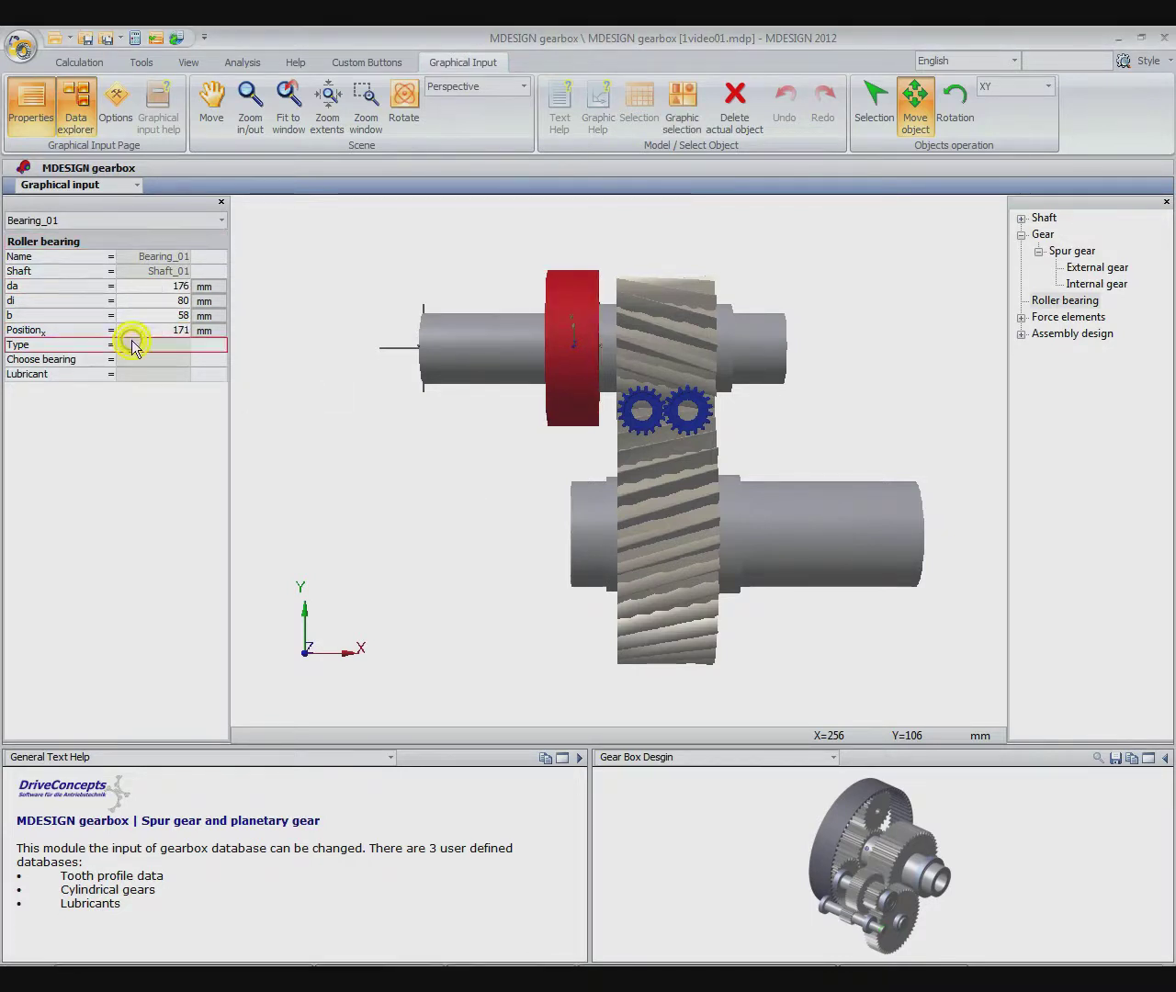
pyautogui.click(672, 127)
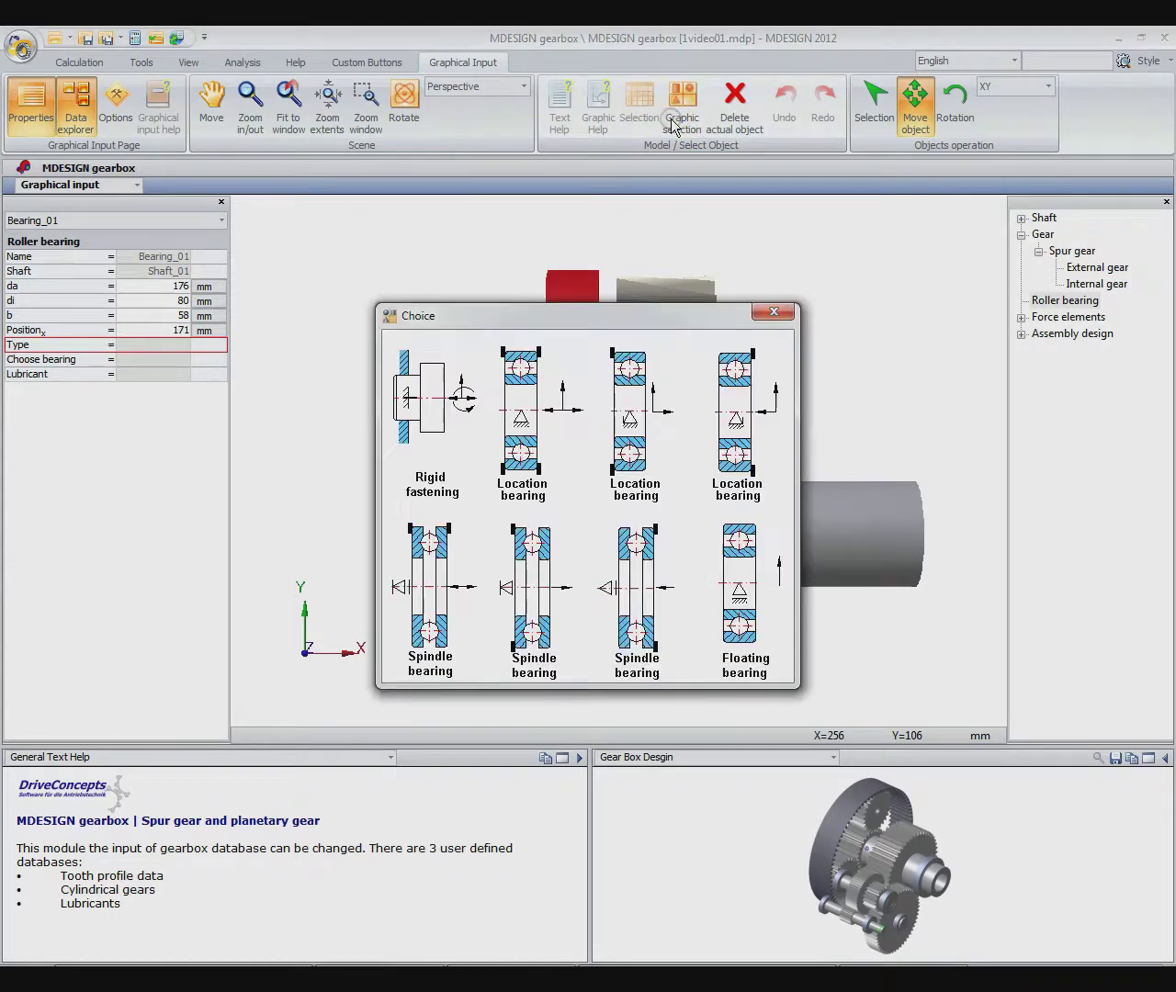
pyautogui.click(633, 473)
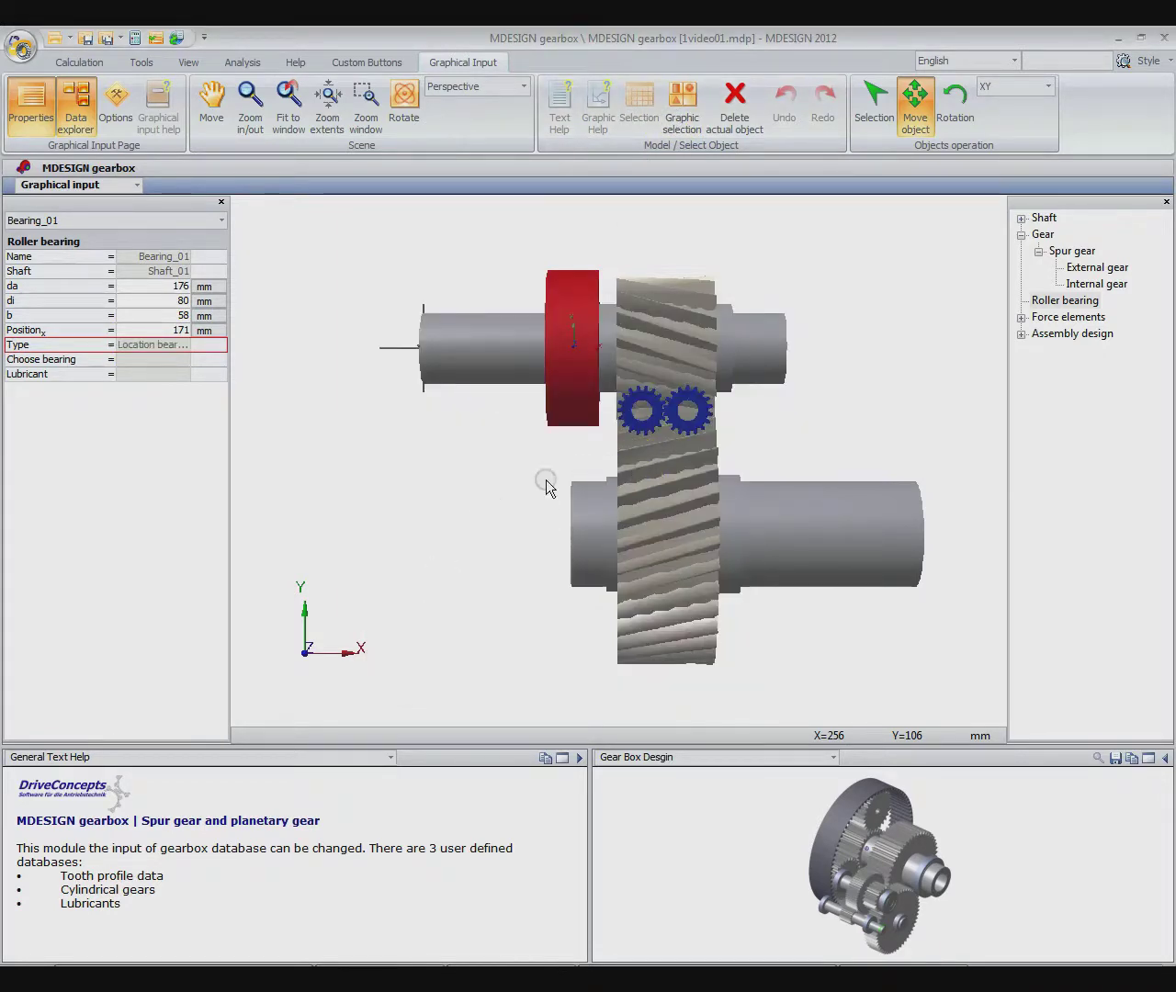
pyautogui.click(544, 433)
# Step: Add a roller bearing with da 215 mm, di 120 mm and b 40 mm on the lower shaft at x position 20 mm
pyautogui.moveTo(1065, 301); pyautogui.dragTo(473, 508)
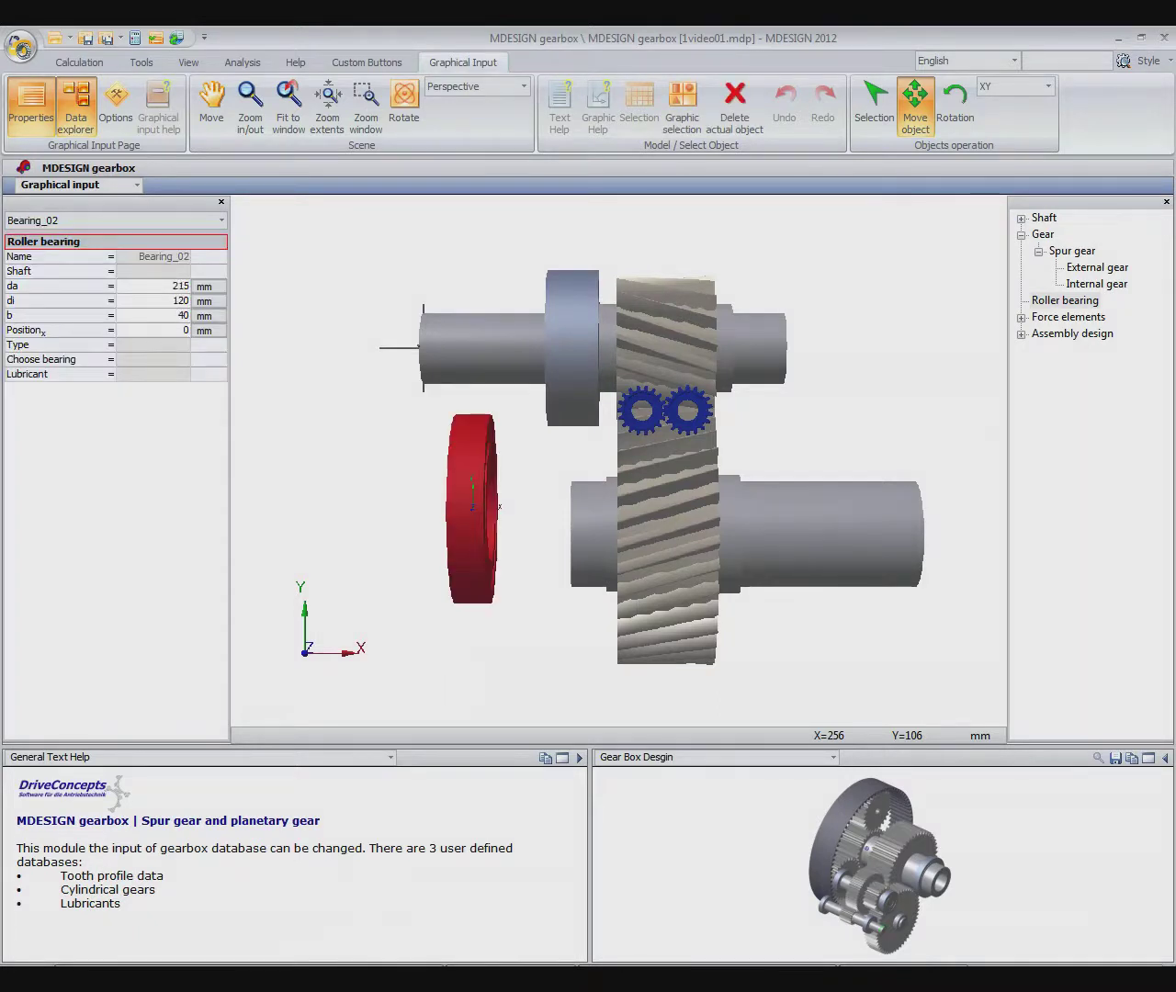
pyautogui.moveTo(473, 508); pyautogui.dragTo(589, 534)
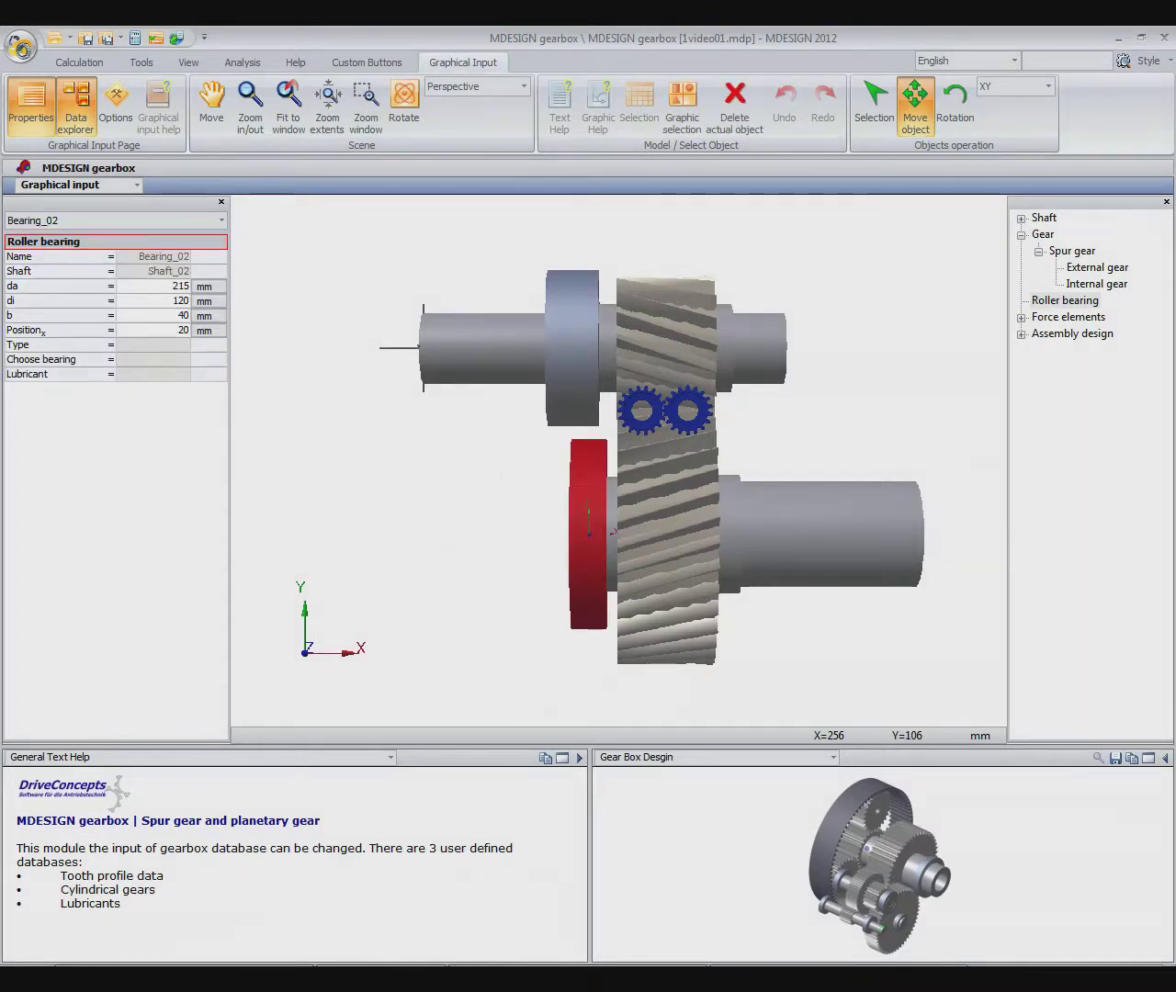
pyautogui.click(589, 524)
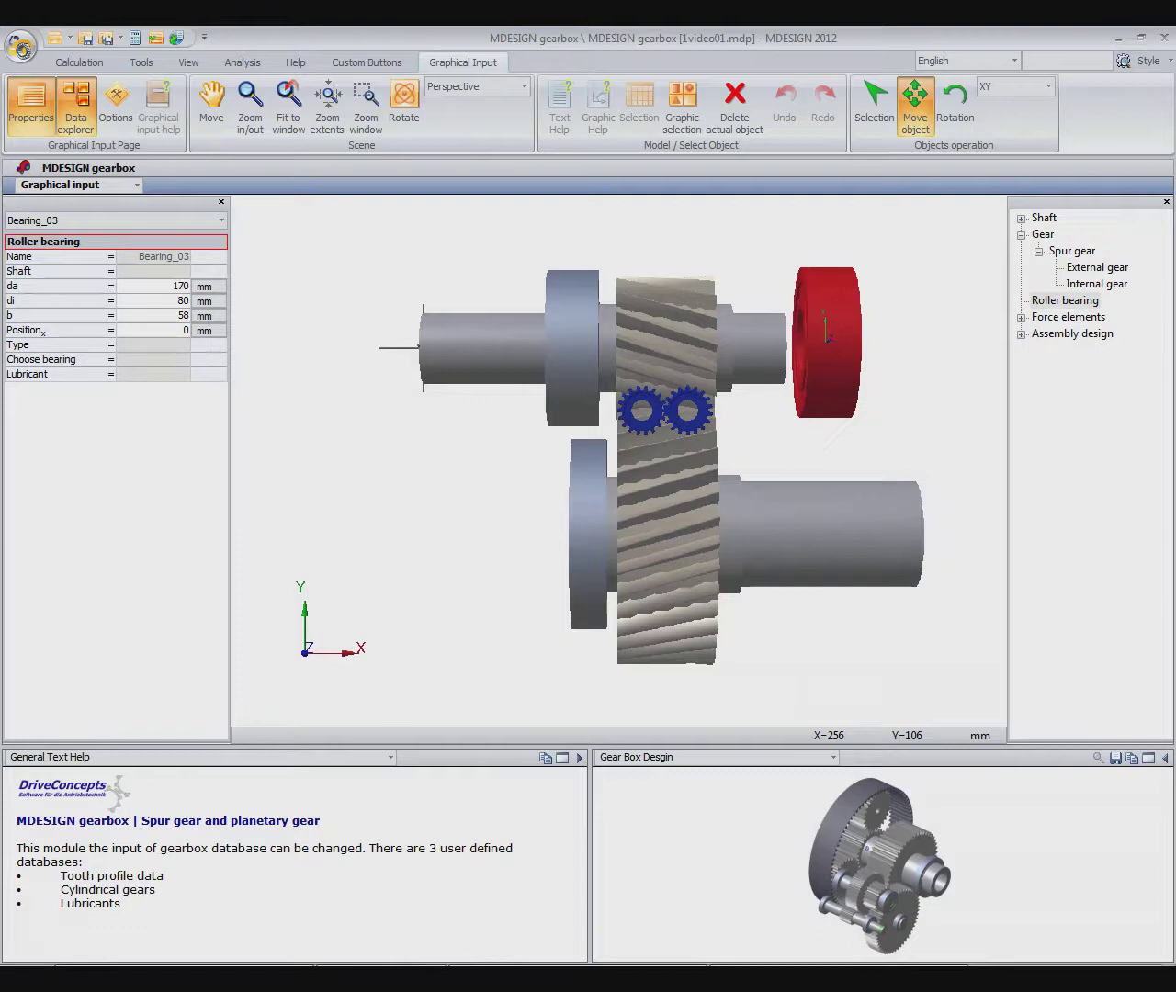
# Step: Mount the 170 mm bearing on the upper shaft's far end and a bearing of da 180, di 120, b 48 mm on the lower shaft at 214 mm
pyautogui.click(758, 344)
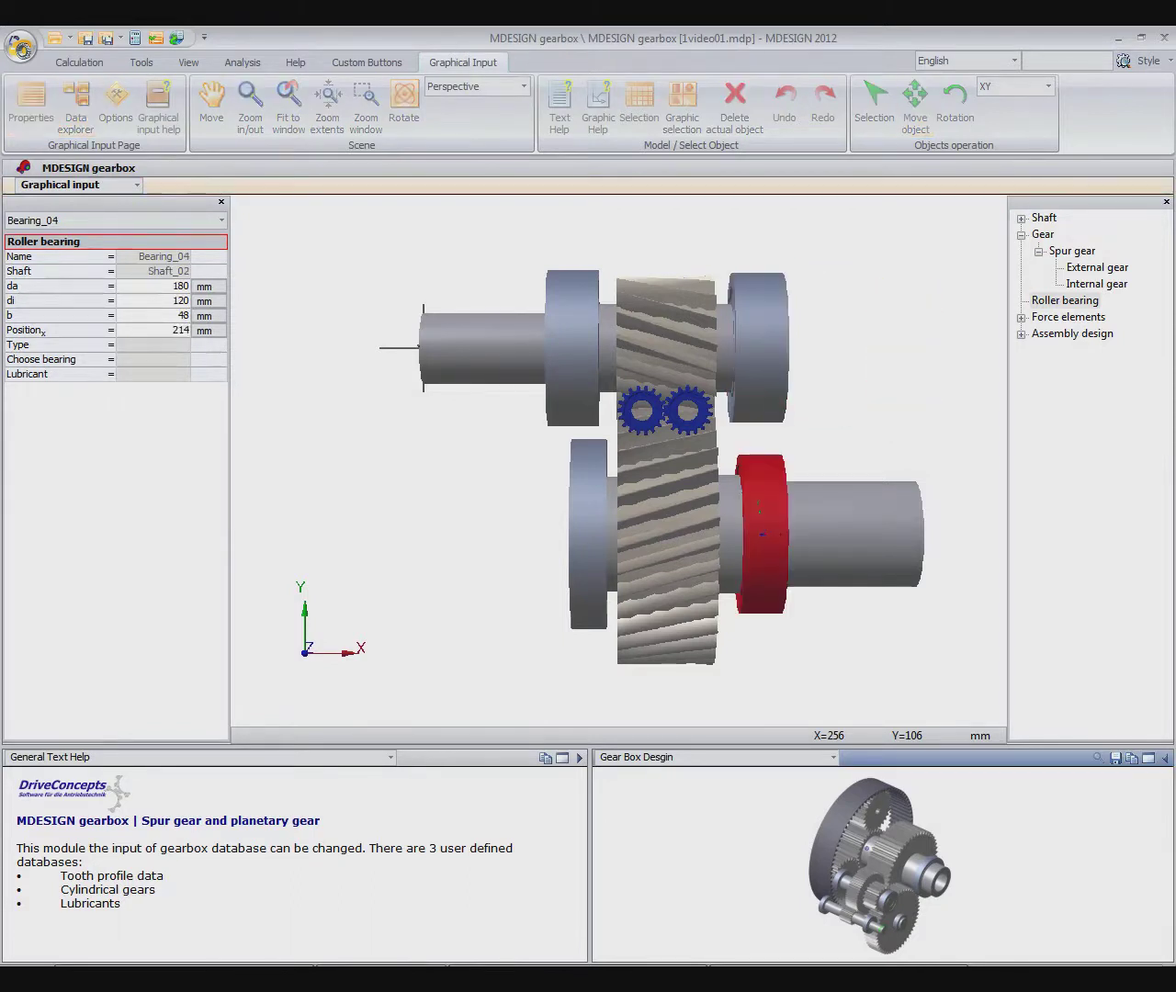
pyautogui.click(762, 534)
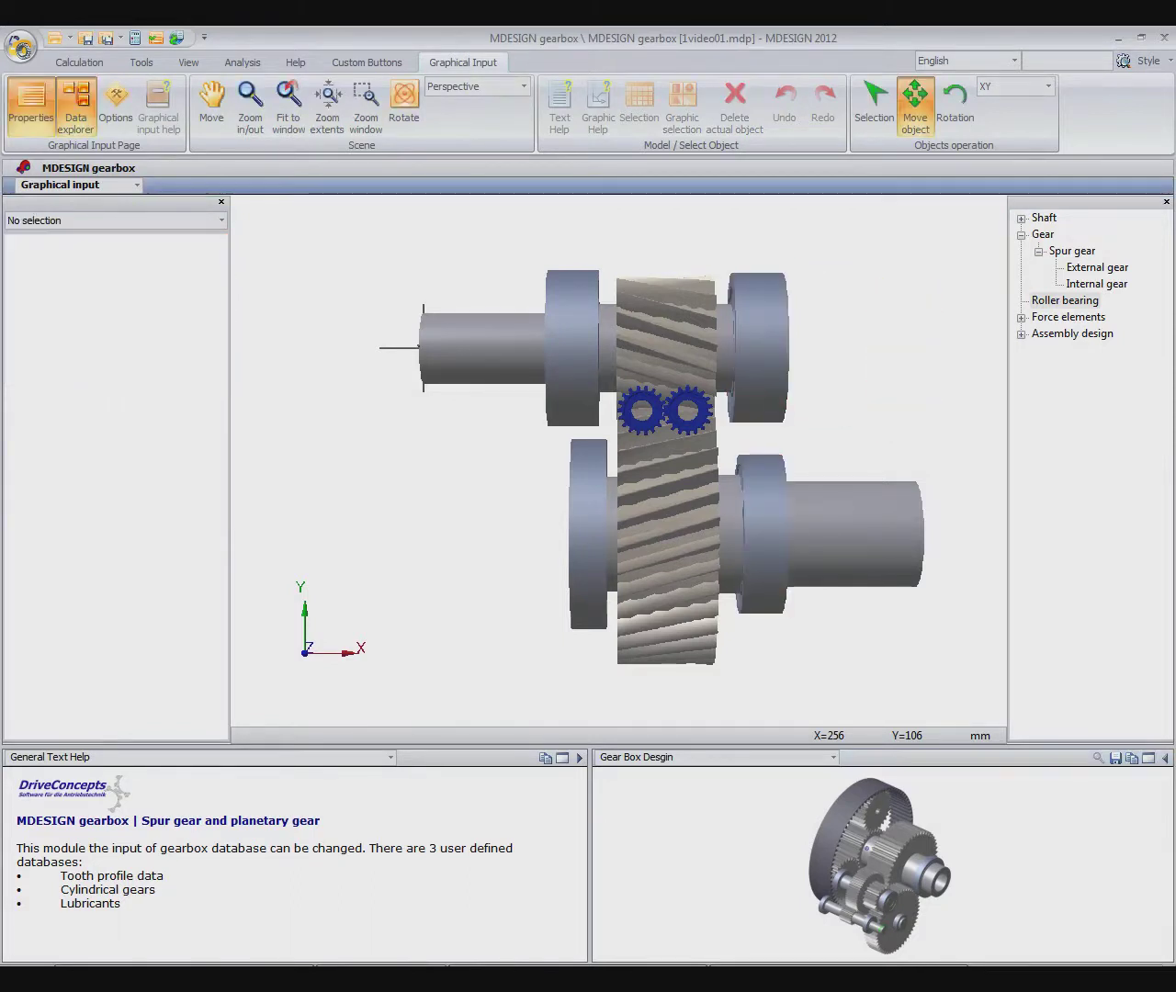
# Step: Add a drive at about 44 mm on the upper shaft and an output drive at about 328 mm on the lower shaft
pyautogui.click(1021, 318)
pyautogui.click(1061, 334)
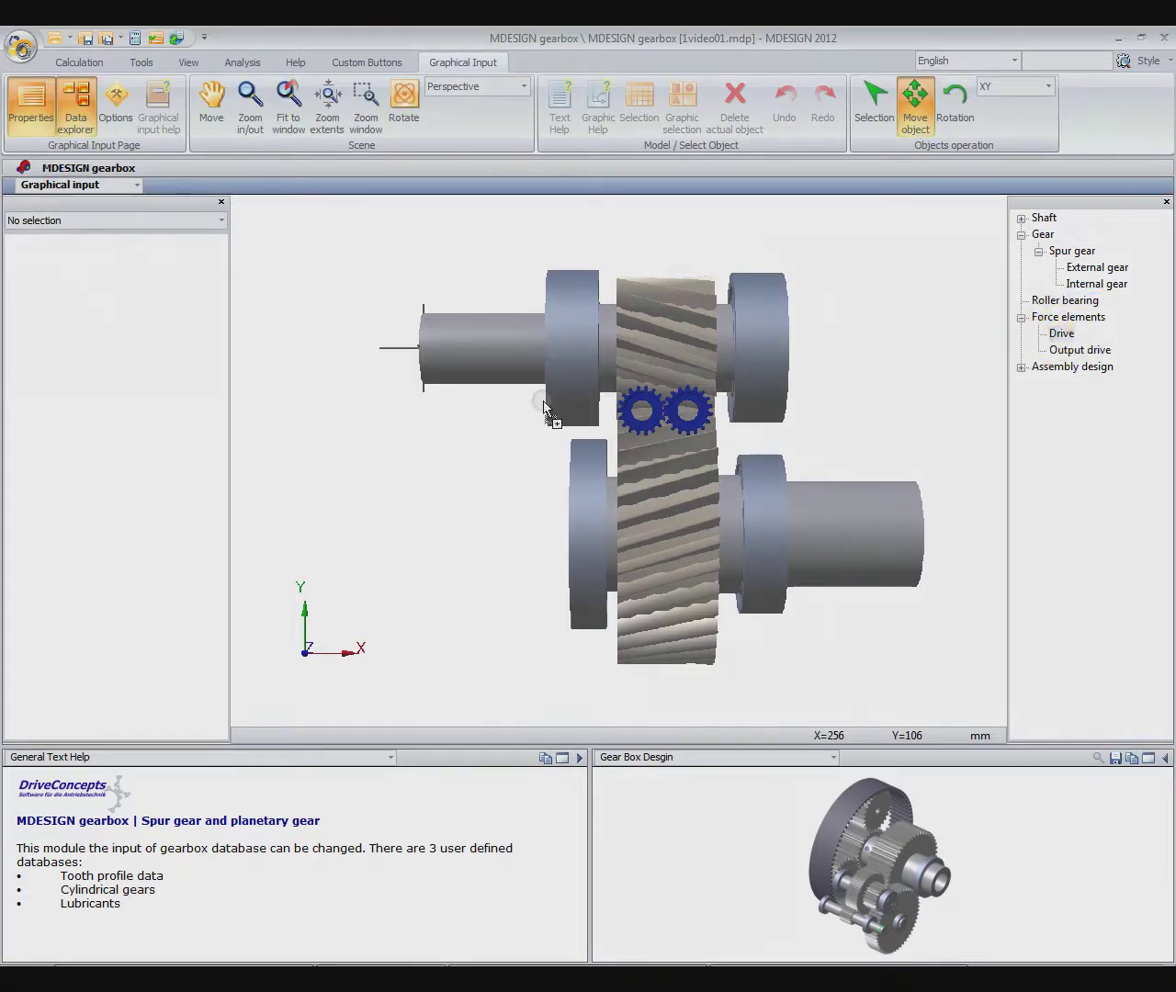
pyautogui.moveTo(1086, 351); pyautogui.dragTo(856, 378)
pyautogui.moveTo(434, 419); pyautogui.dragTo(458, 346)
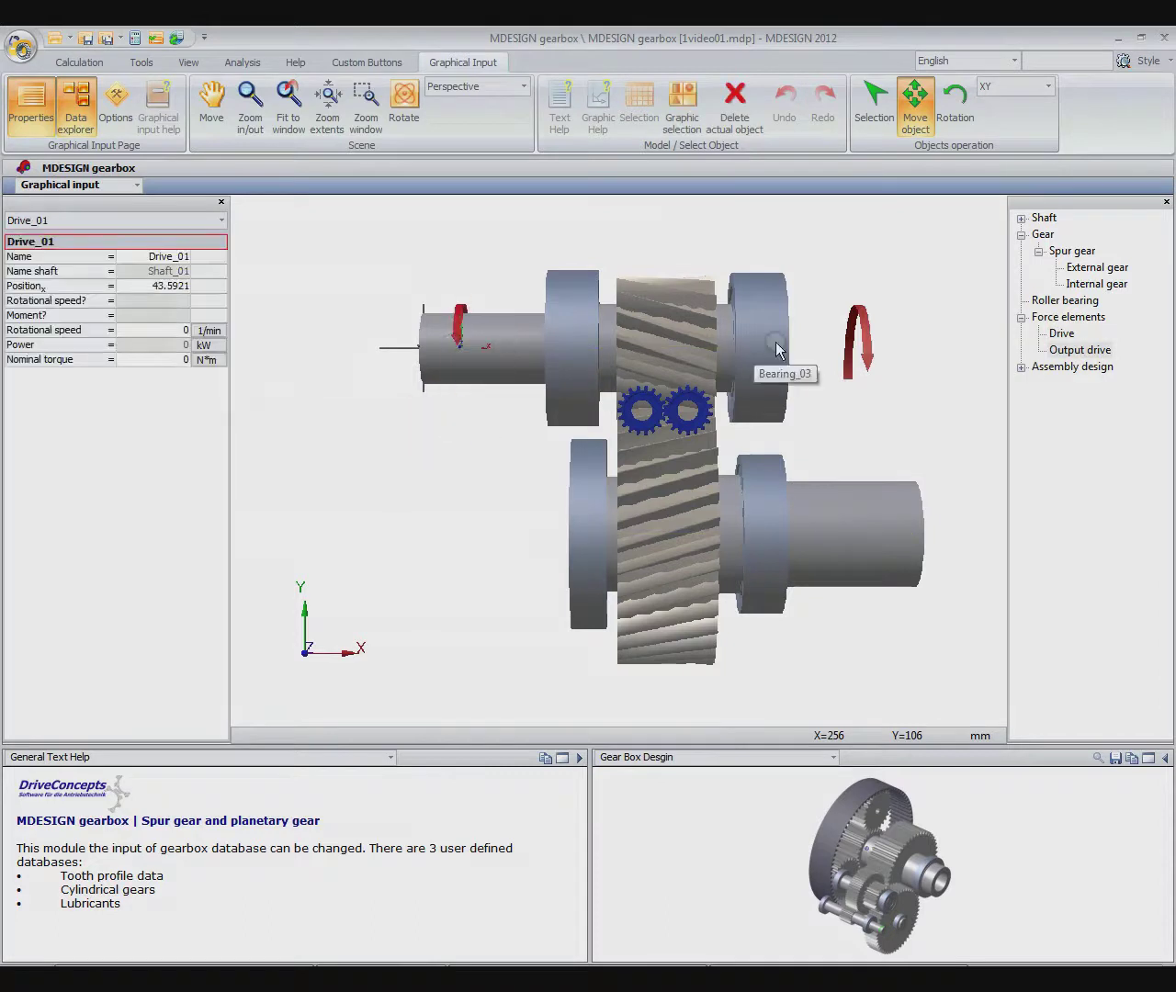
pyautogui.moveTo(867, 348); pyautogui.dragTo(871, 504)
pyautogui.click(871, 505)
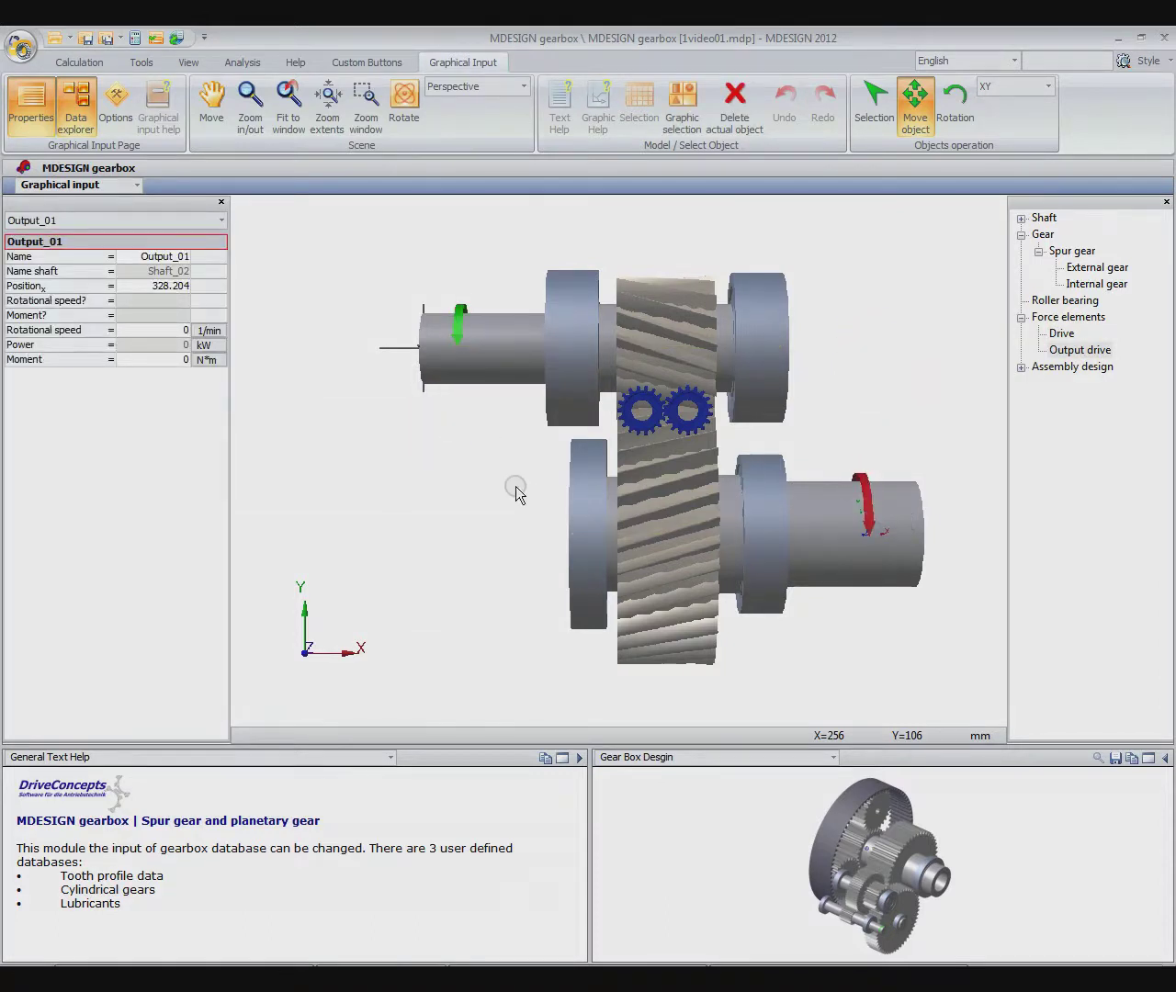
# Step: Select the drive on the upper shaft and specify both its rotational speed and its moment as Default
pyautogui.click(462, 327)
pyautogui.click(165, 300)
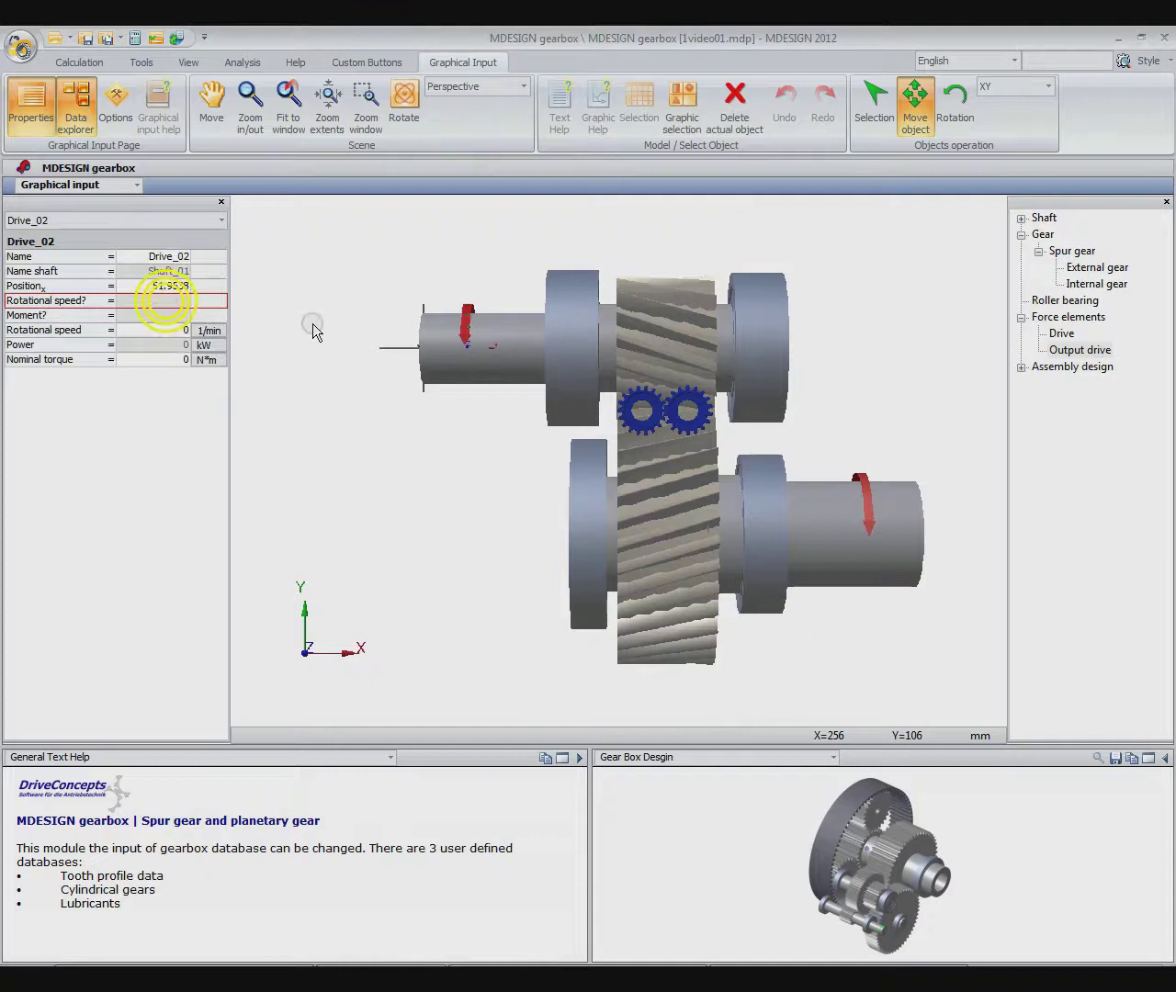
pyautogui.click(533, 487)
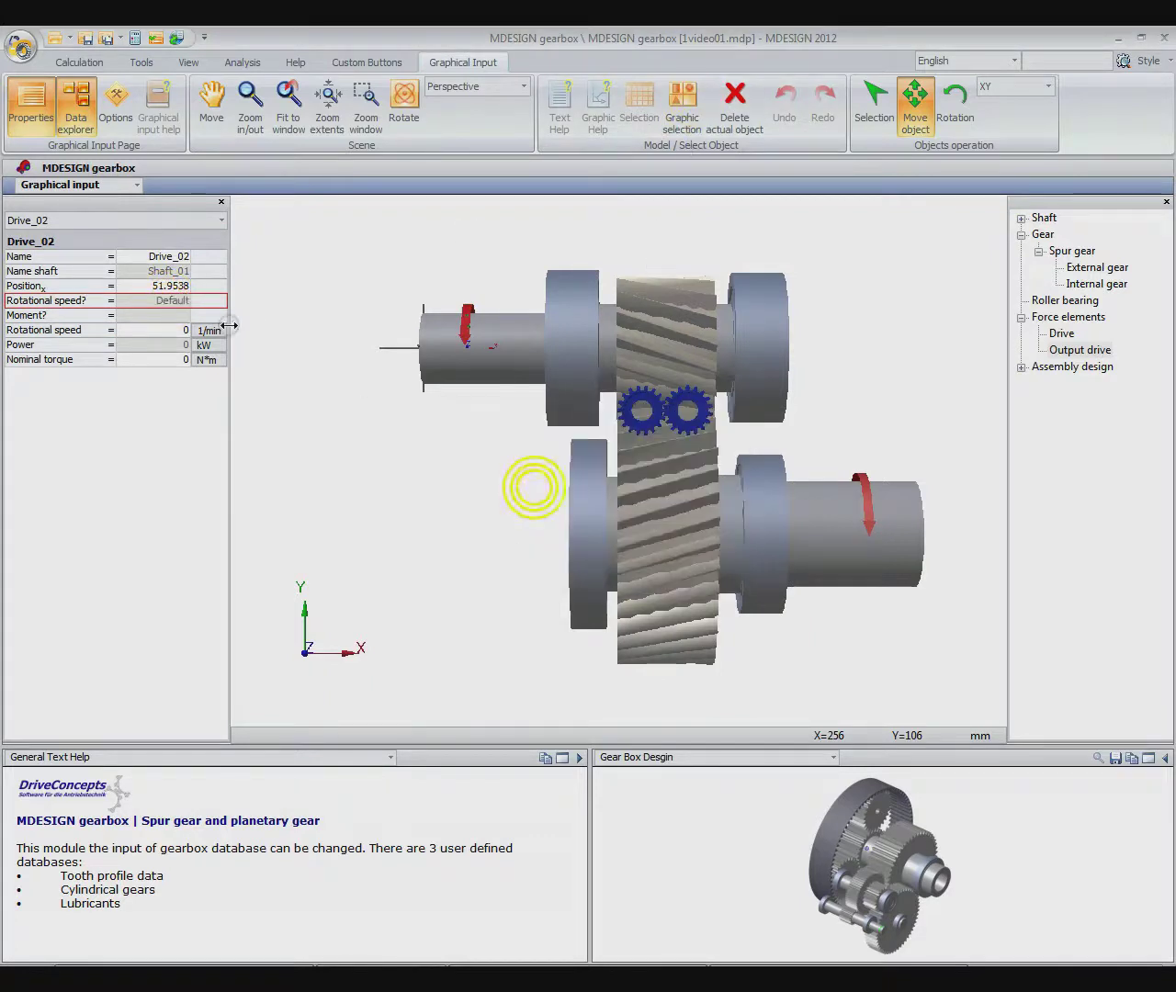
pyautogui.click(151, 315)
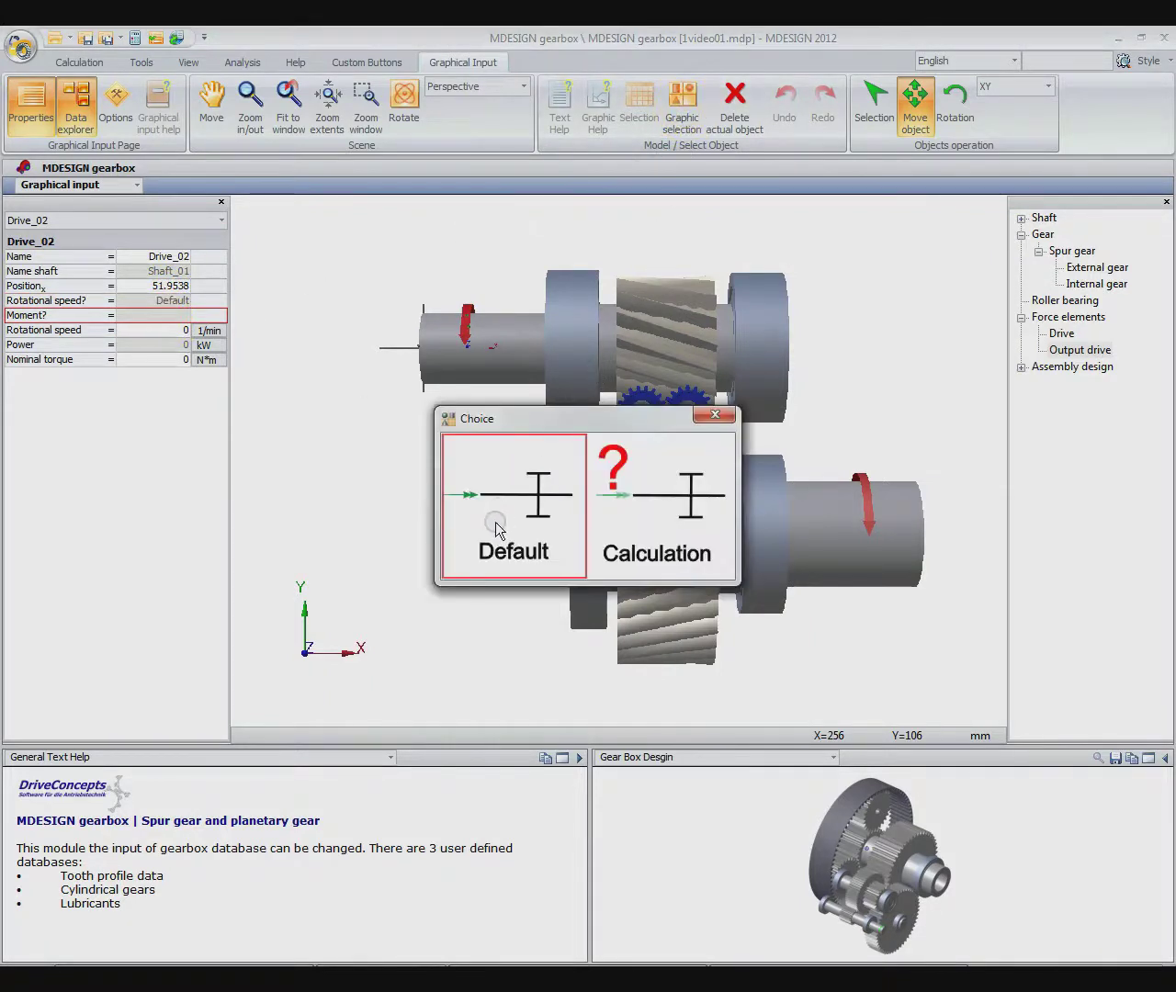
pyautogui.click(495, 521)
# Step: Set the drive's rotational speed to 1000 1/min and its nominal torque to 4774.65 N*m
pyautogui.click(154, 328)
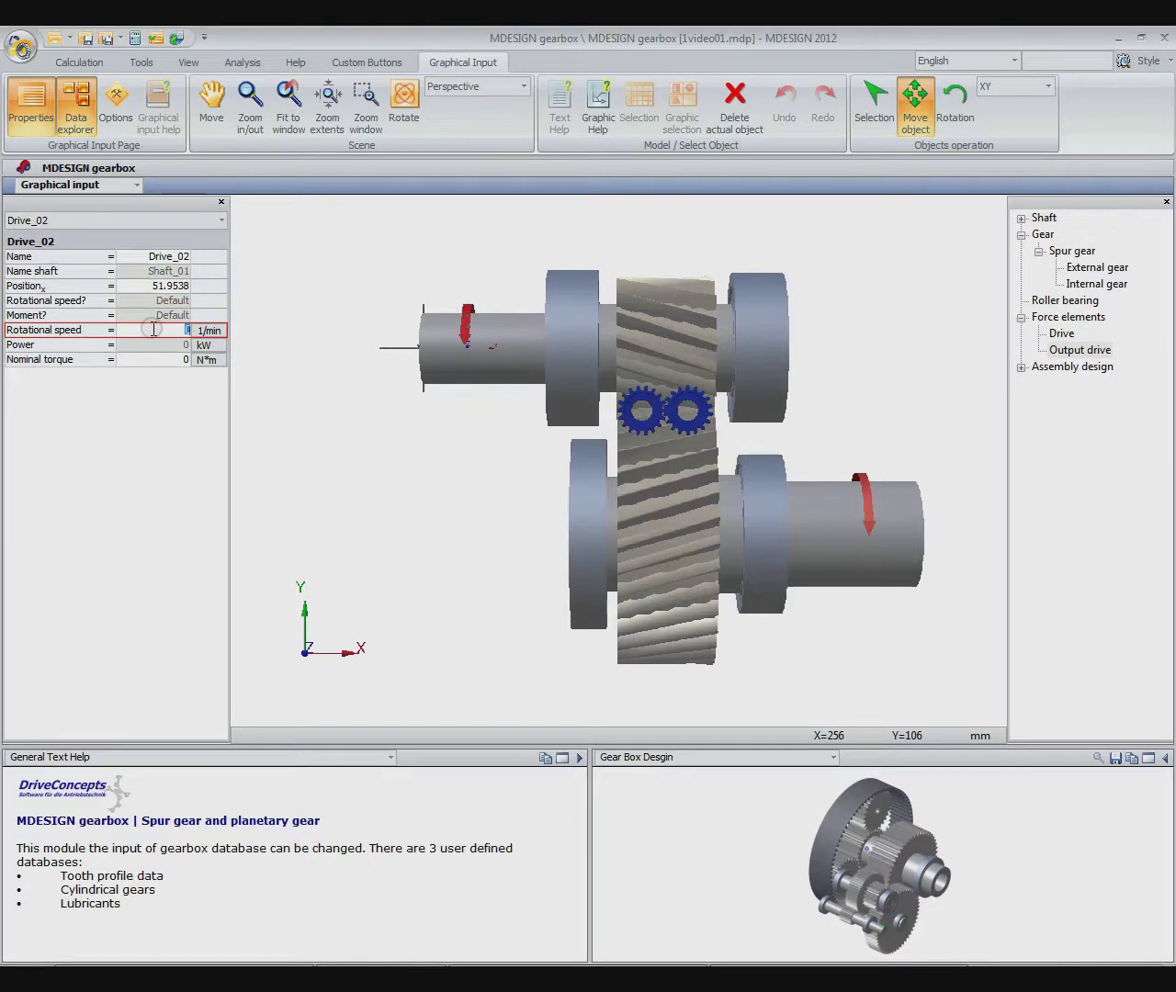
pyautogui.write('1000')
pyautogui.click(164, 359)
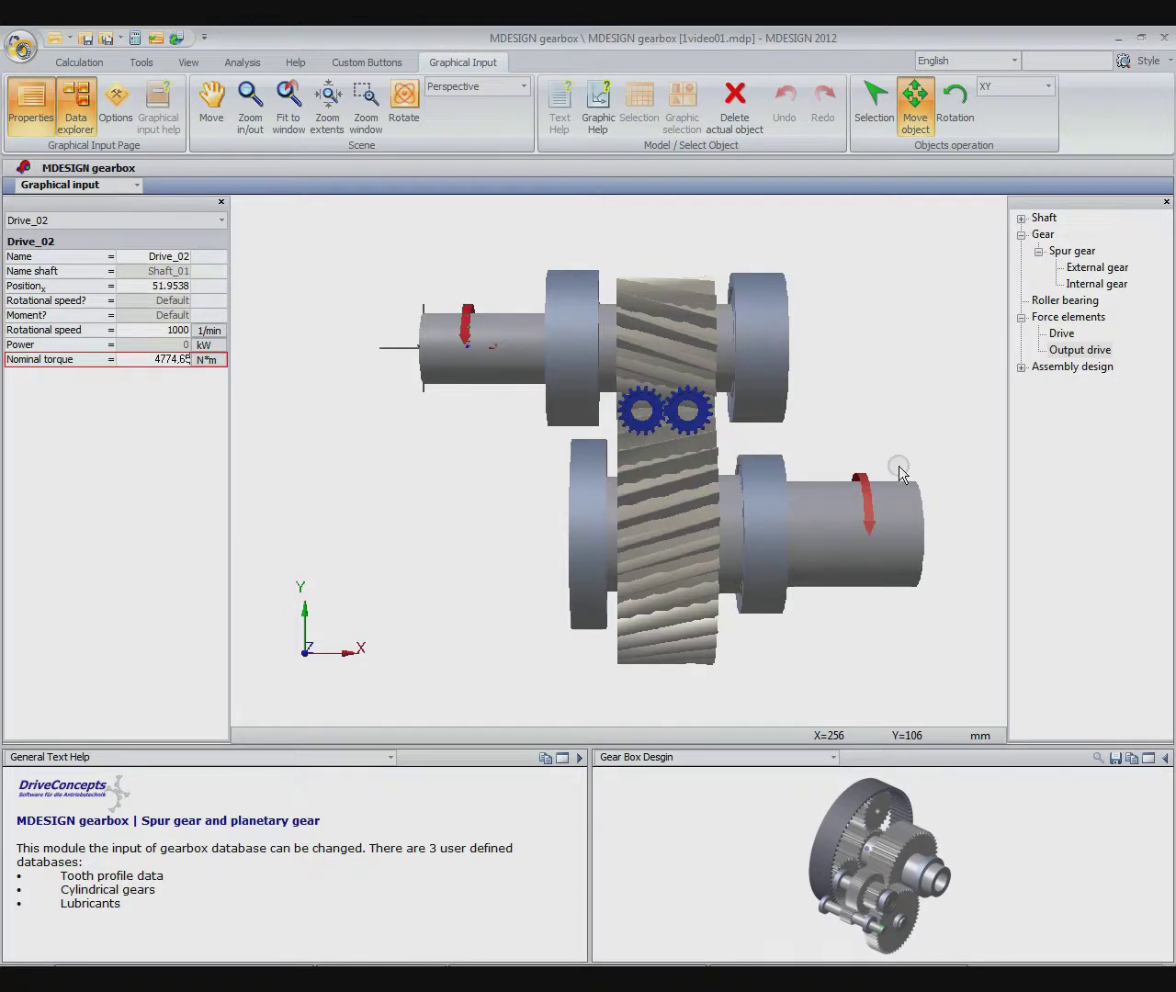
# Step: Select the output drive on the lower shaft and specify both its rotational speed and its moment as Calculation
pyautogui.click(864, 492)
pyautogui.click(165, 303)
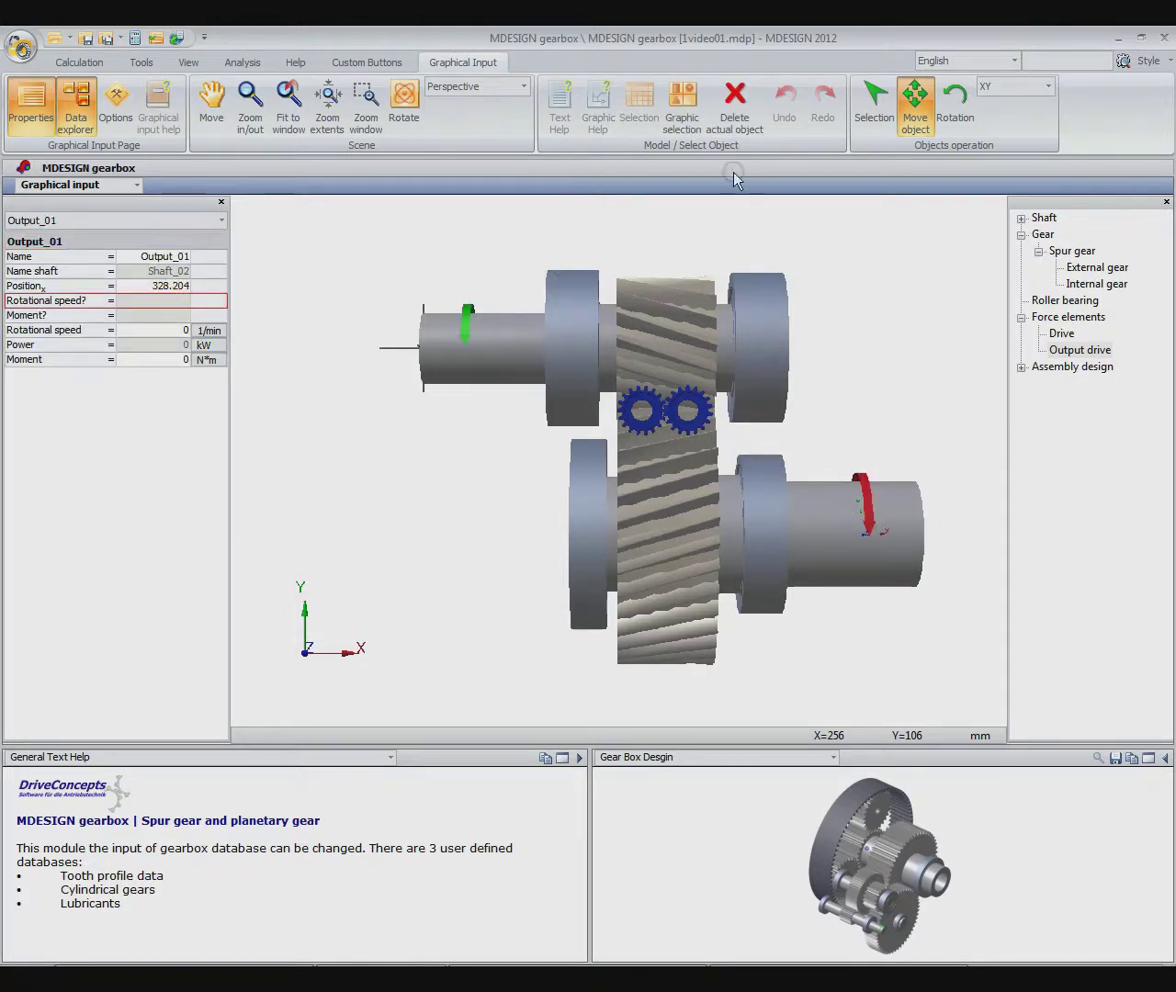
pyautogui.click(156, 315)
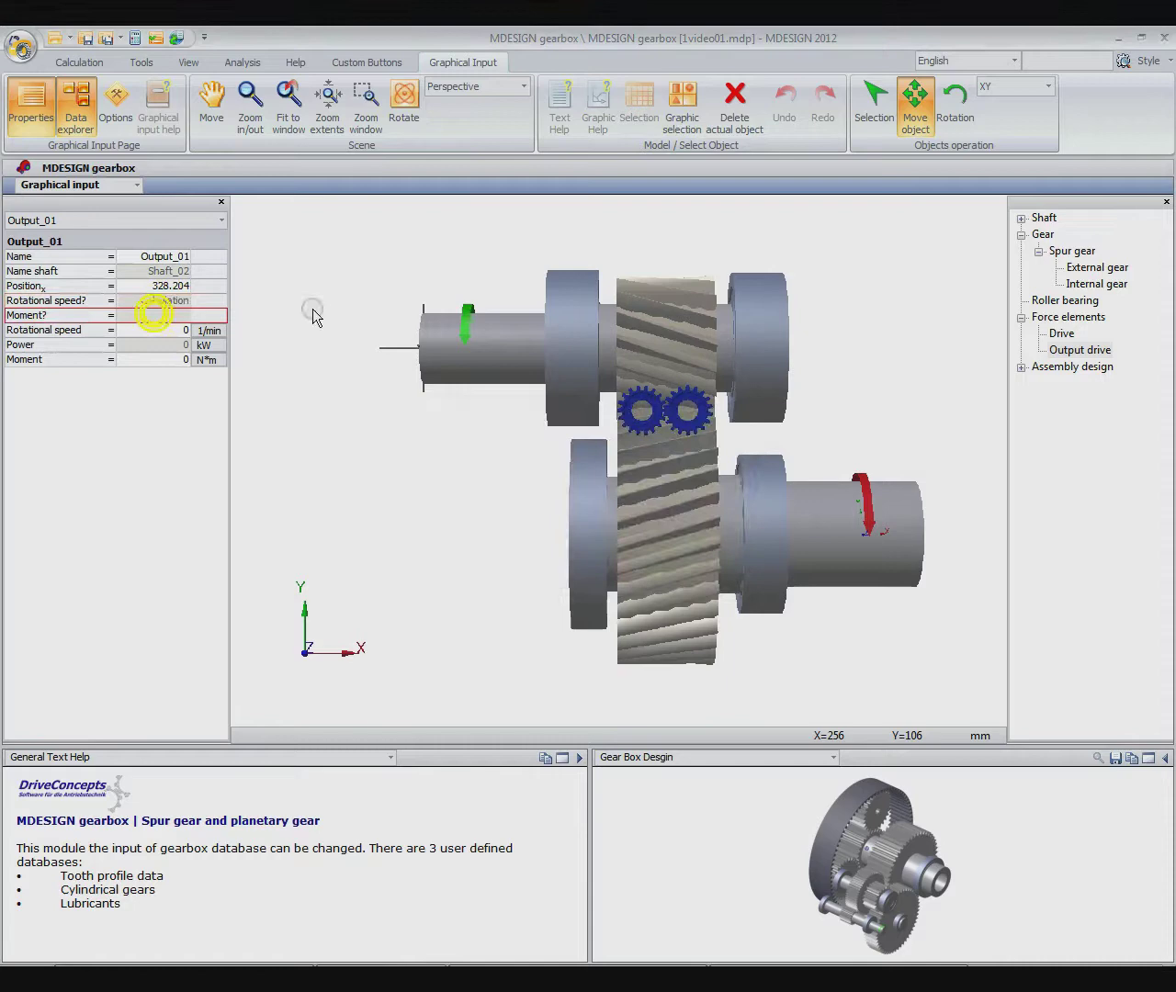
pyautogui.click(689, 511)
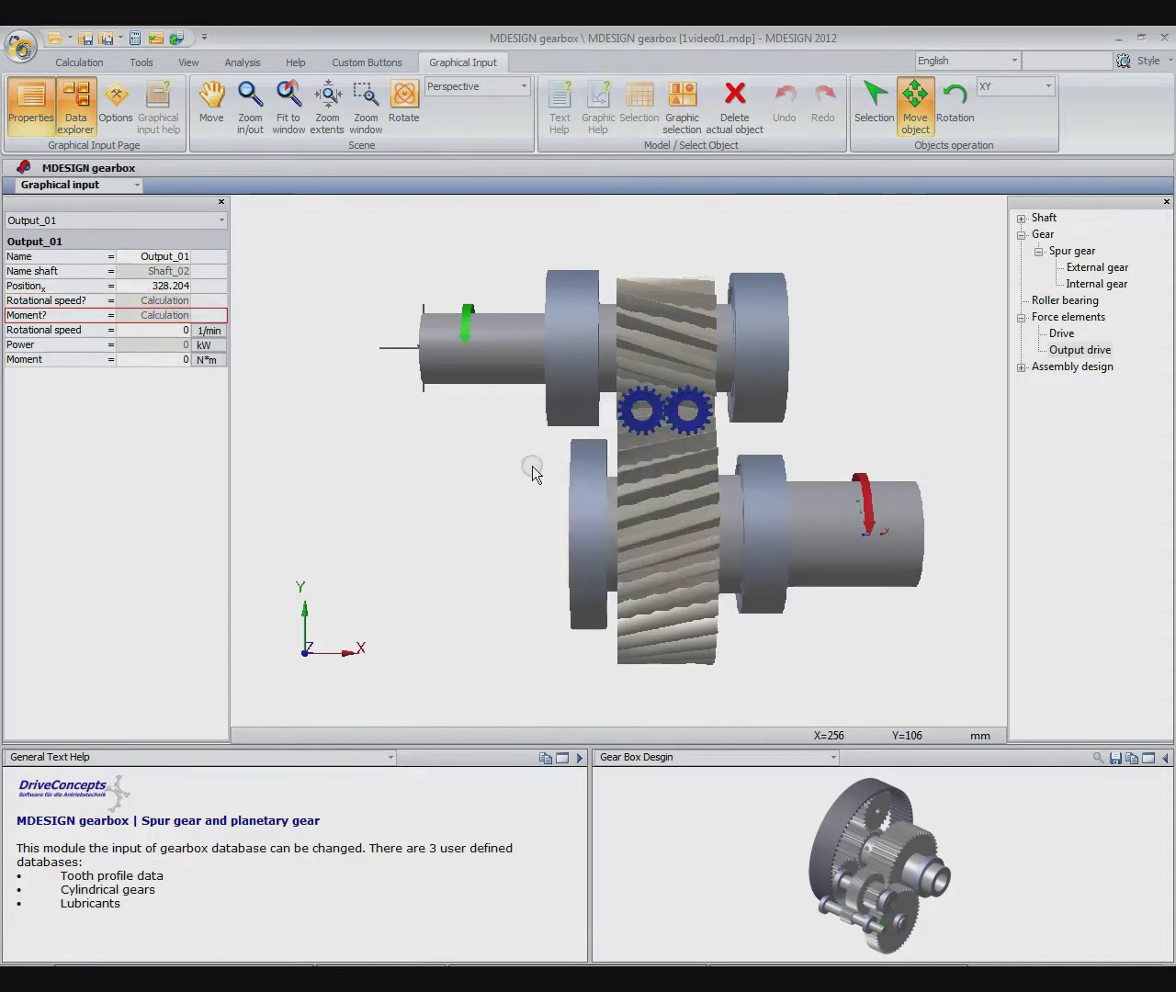
# Step: Select the gear pair as the element to evaluate and run its gear calculation
pyautogui.click(620, 415)
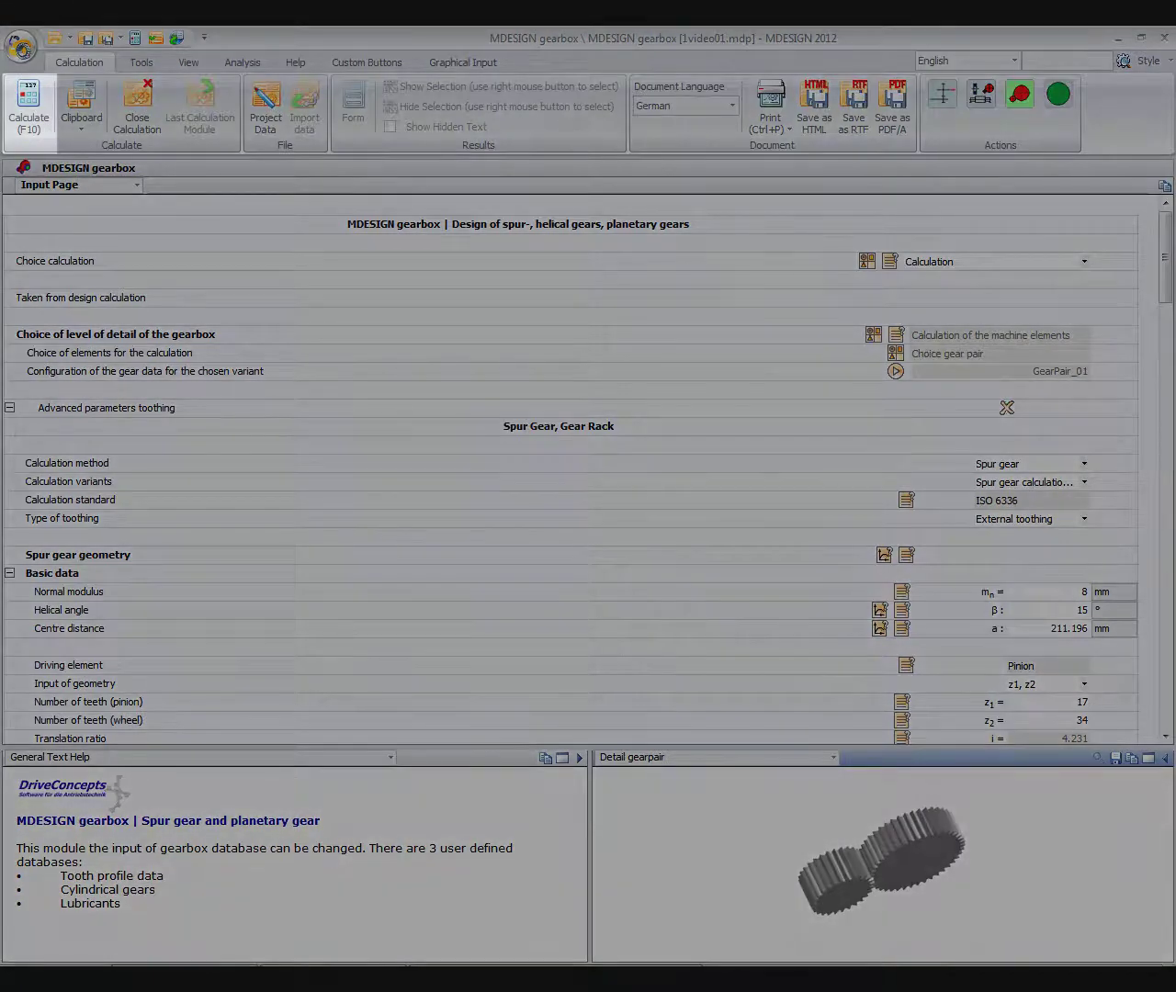
pyautogui.click(28, 107)
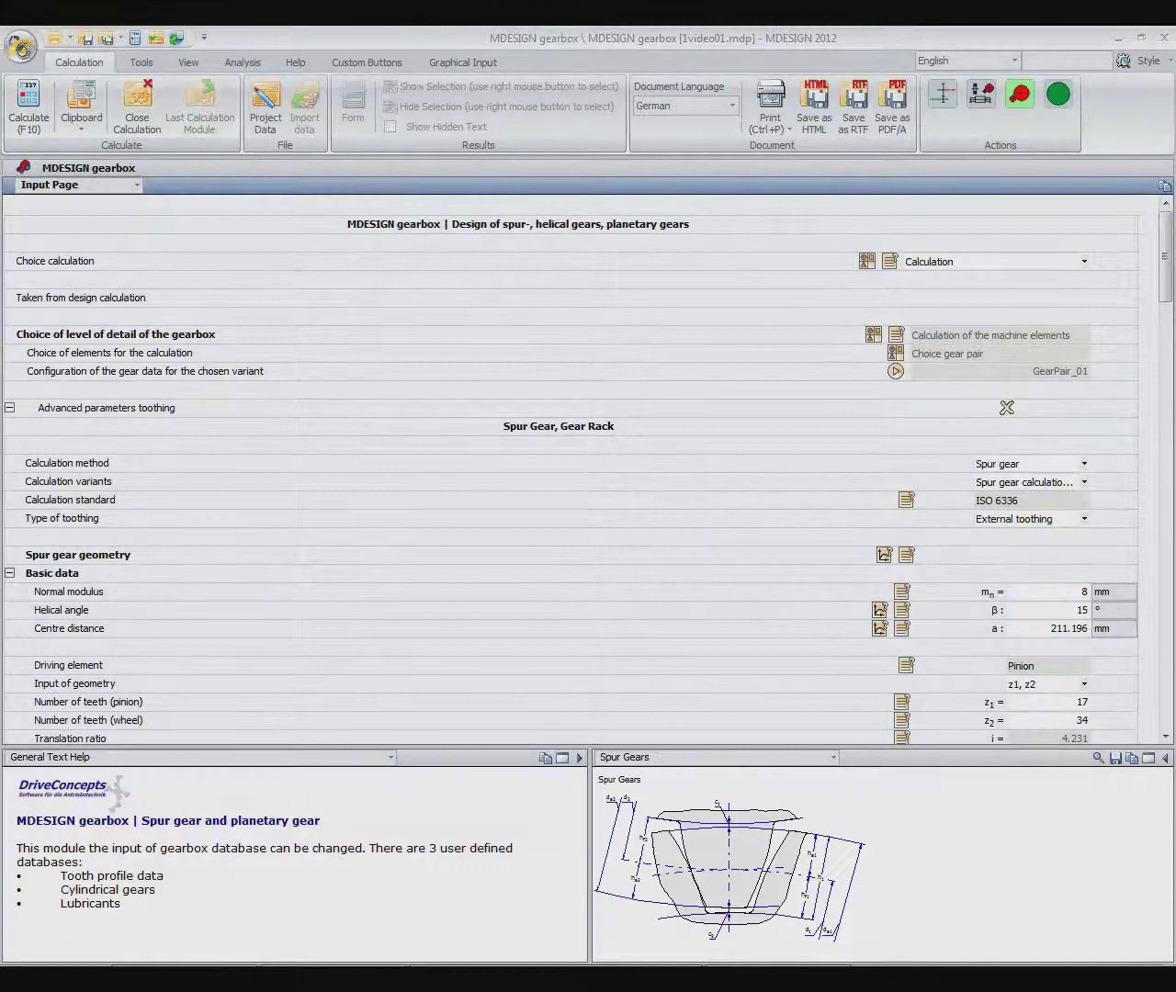
pyautogui.press('F10')
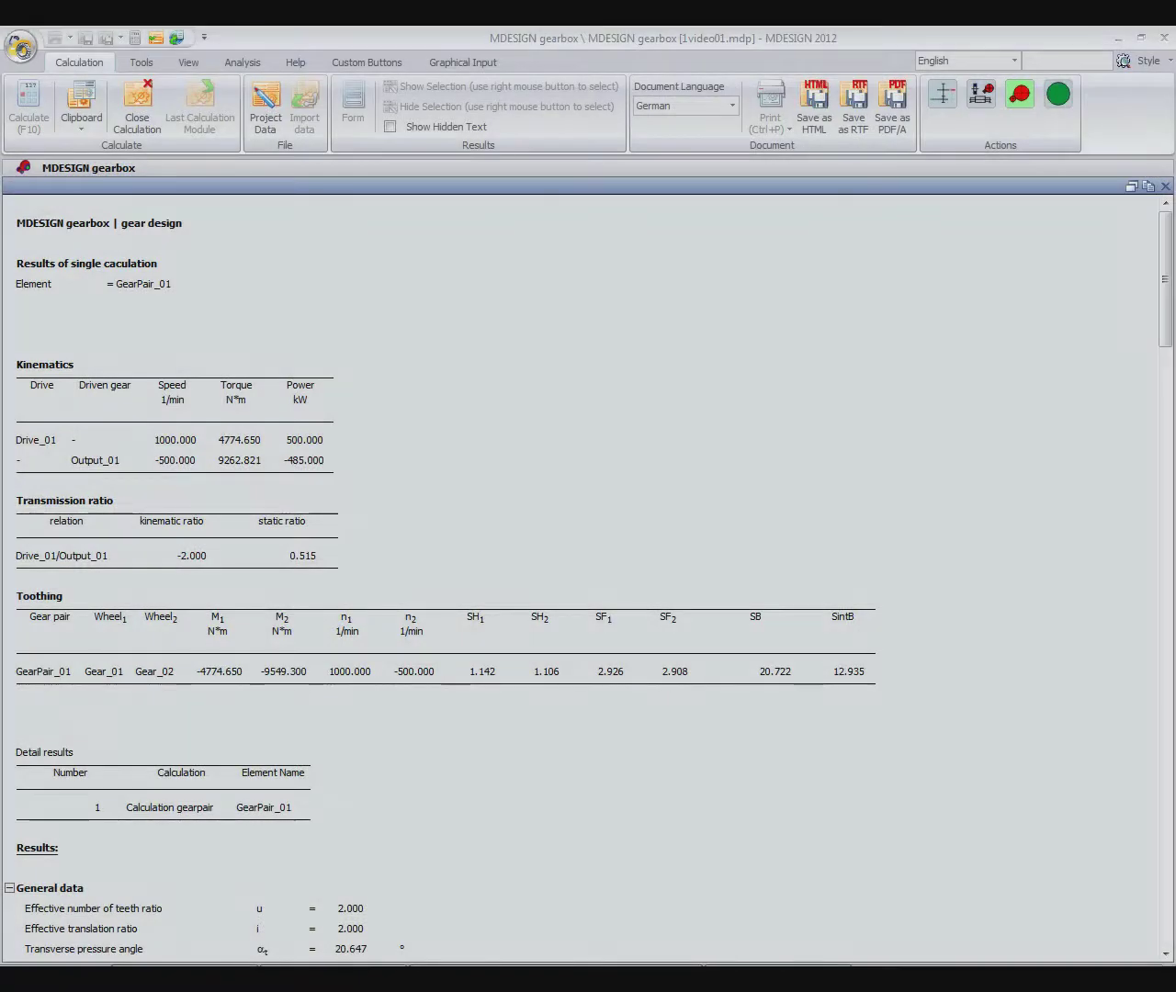
# Step: Read through the gear pair's calculation report, from kinematics and geometry to pitting, tooth breakage and scuffing safety, and restore the split layout
pyautogui.scroll(-1, 588, 579)
pyautogui.scroll(-12, 588, 579)
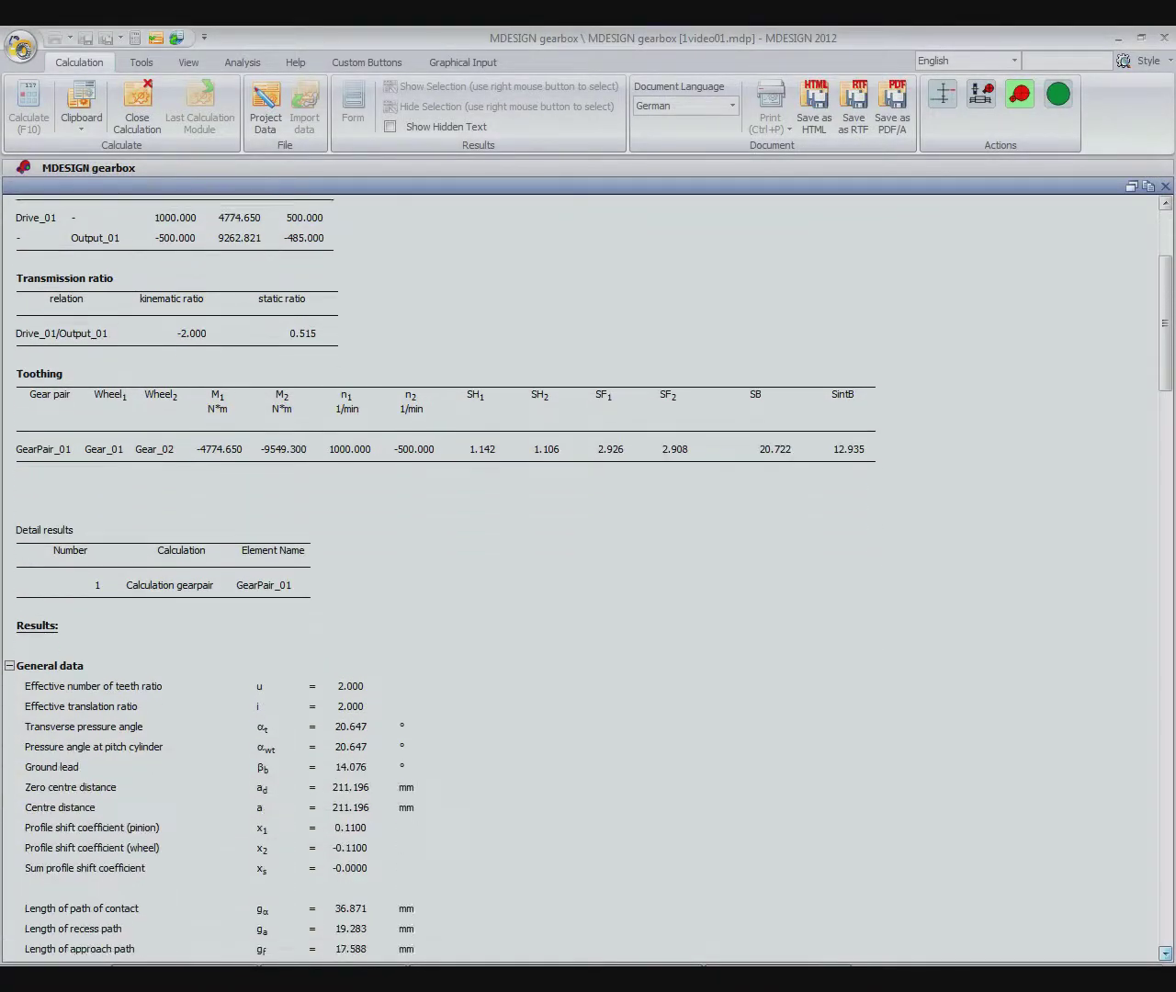
pyautogui.scroll(-11, 588, 579)
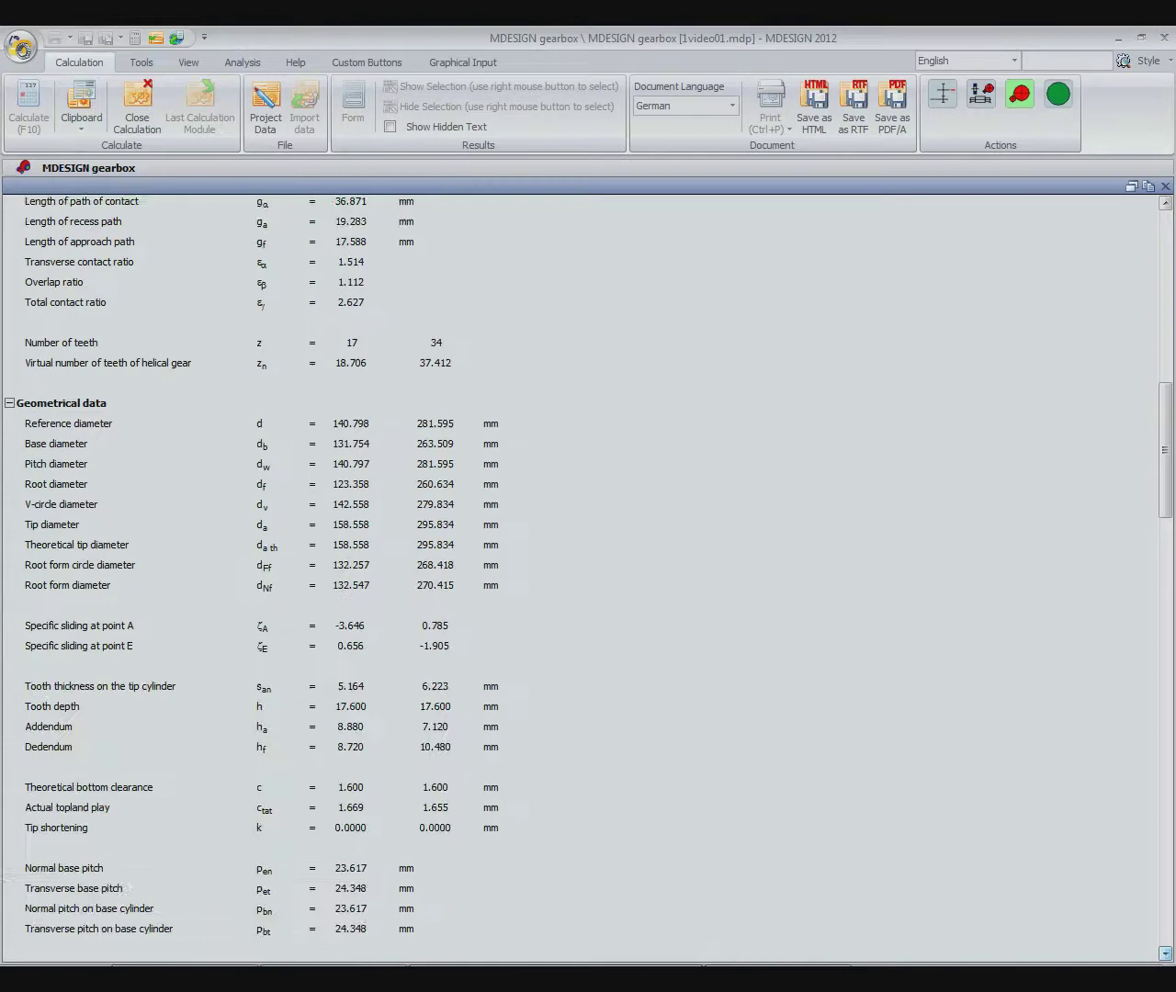
pyautogui.scroll(-12, 588, 579)
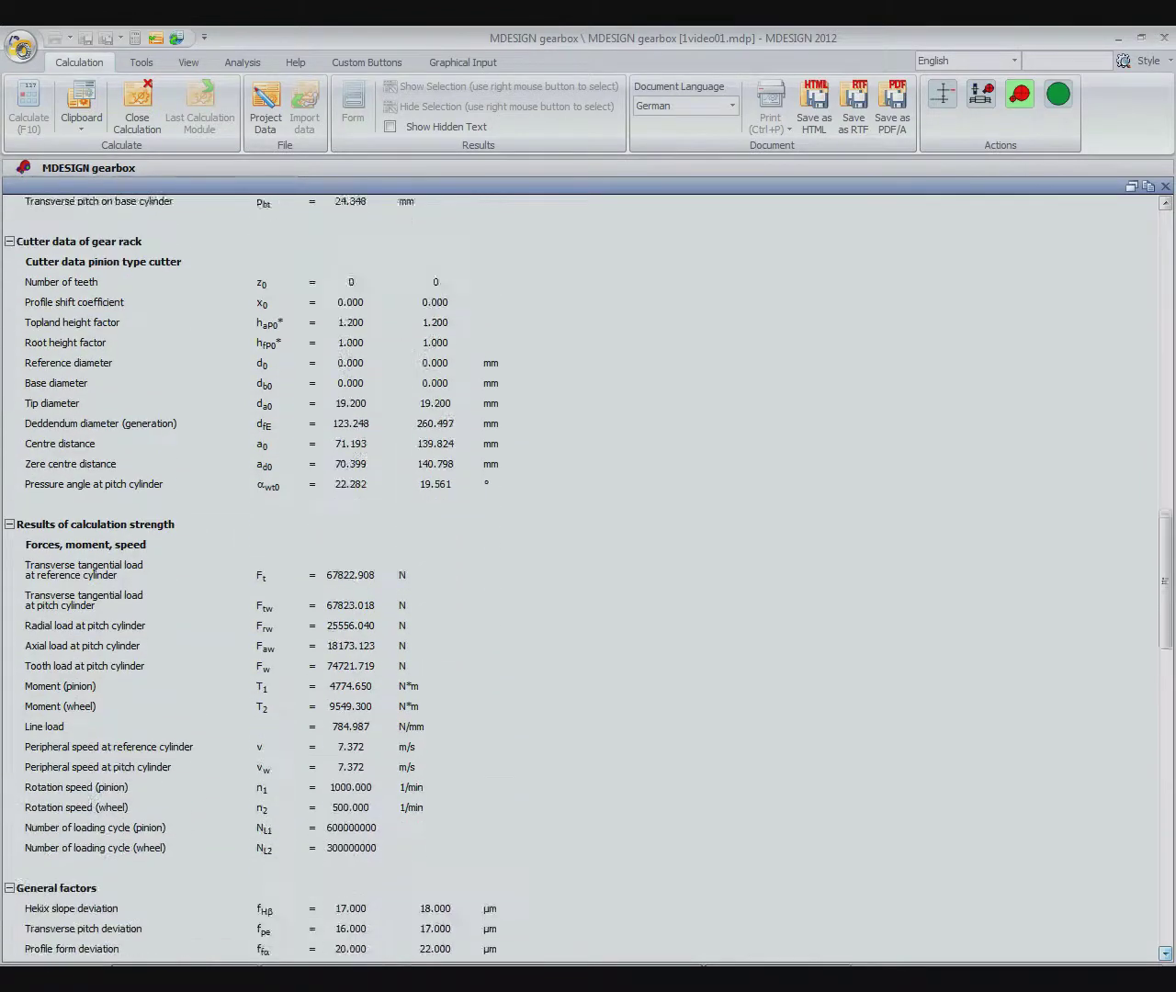
pyautogui.scroll(-12, 588, 579)
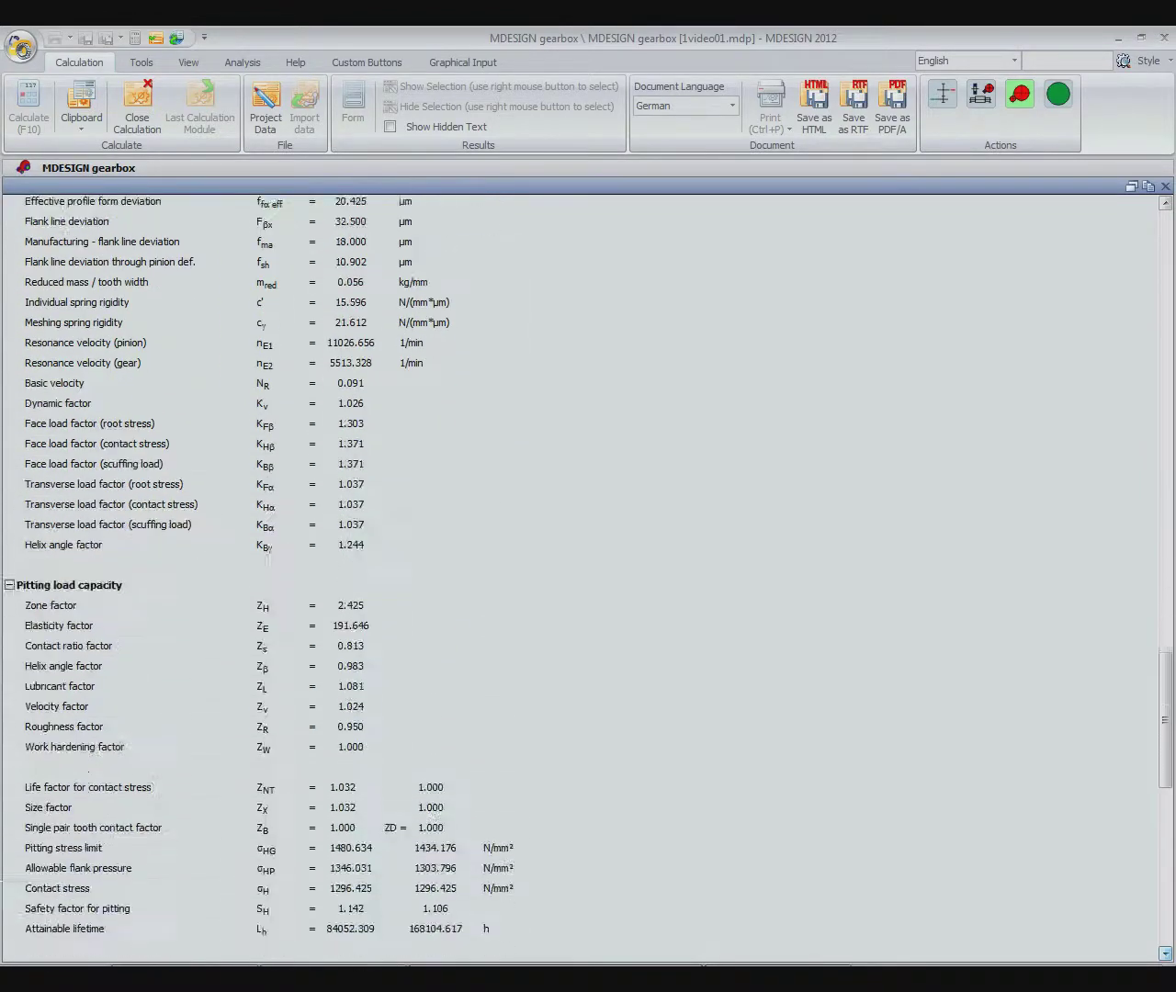
pyautogui.scroll(-5, 588, 579)
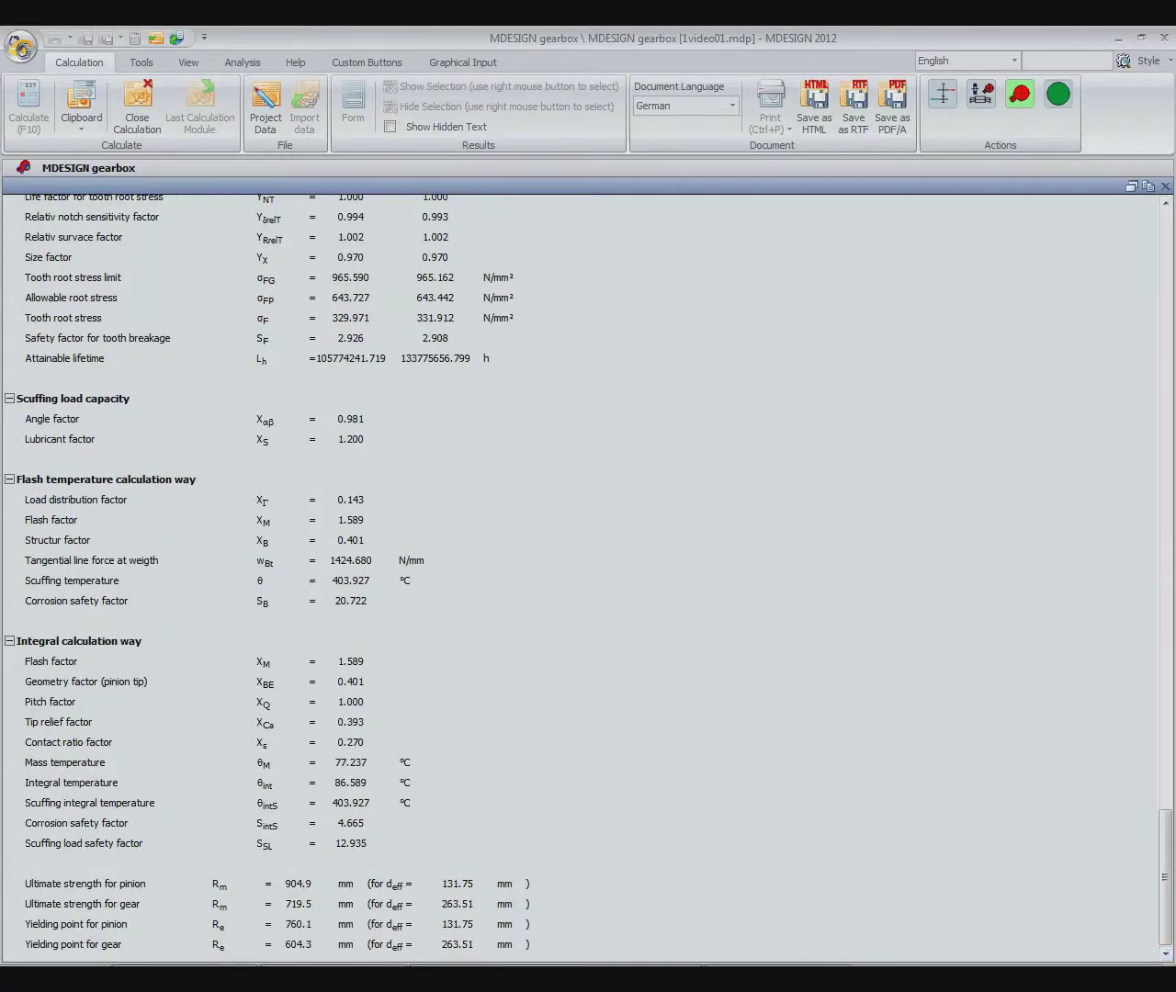
pyautogui.click(1132, 187)
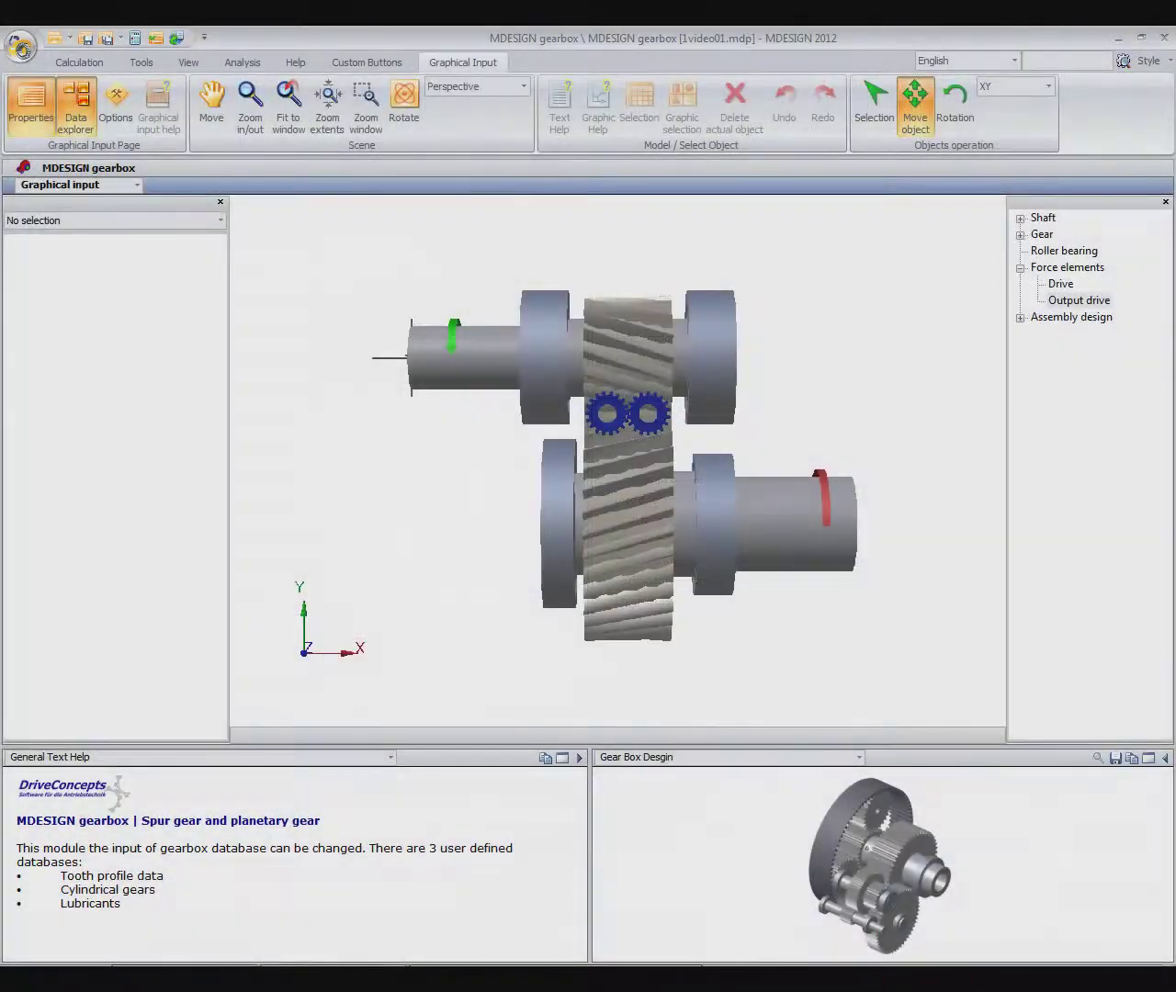
# Step: Run the shaft calculation for the upper shaft and view its combined bending moment, yielding safety and fatigue fracture safety diagrams
pyautogui.click(486, 360)
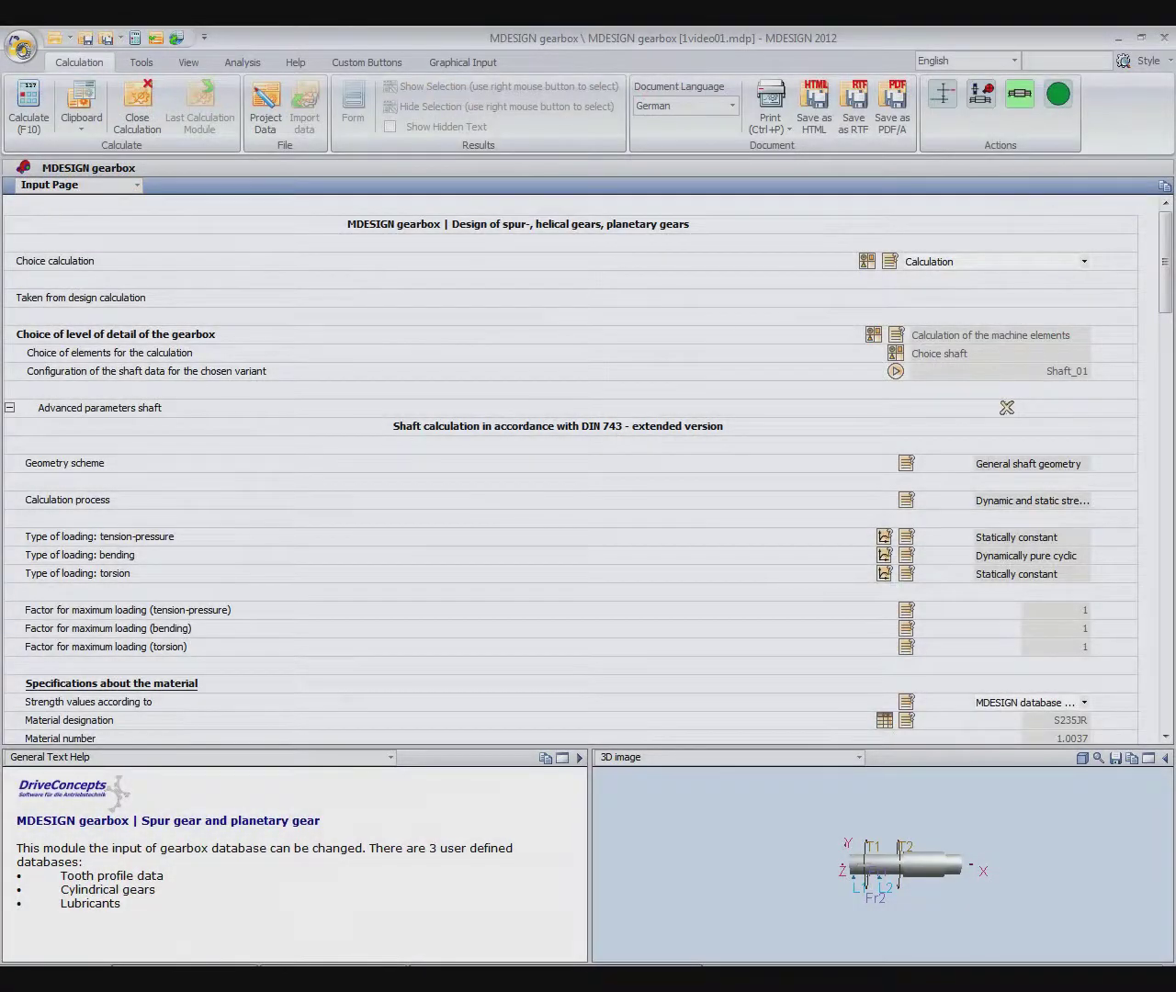
pyautogui.click(29, 106)
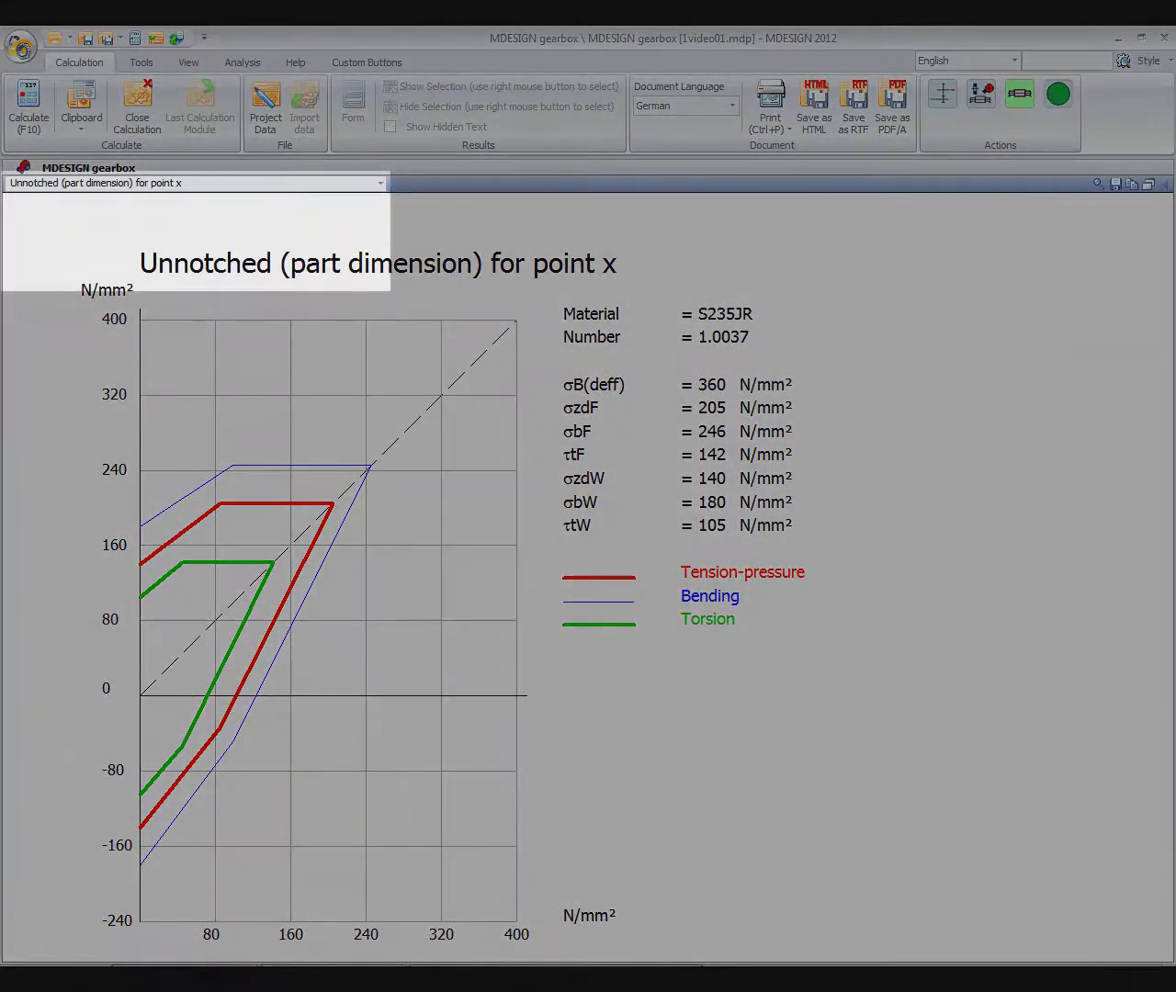
pyautogui.click(380, 184)
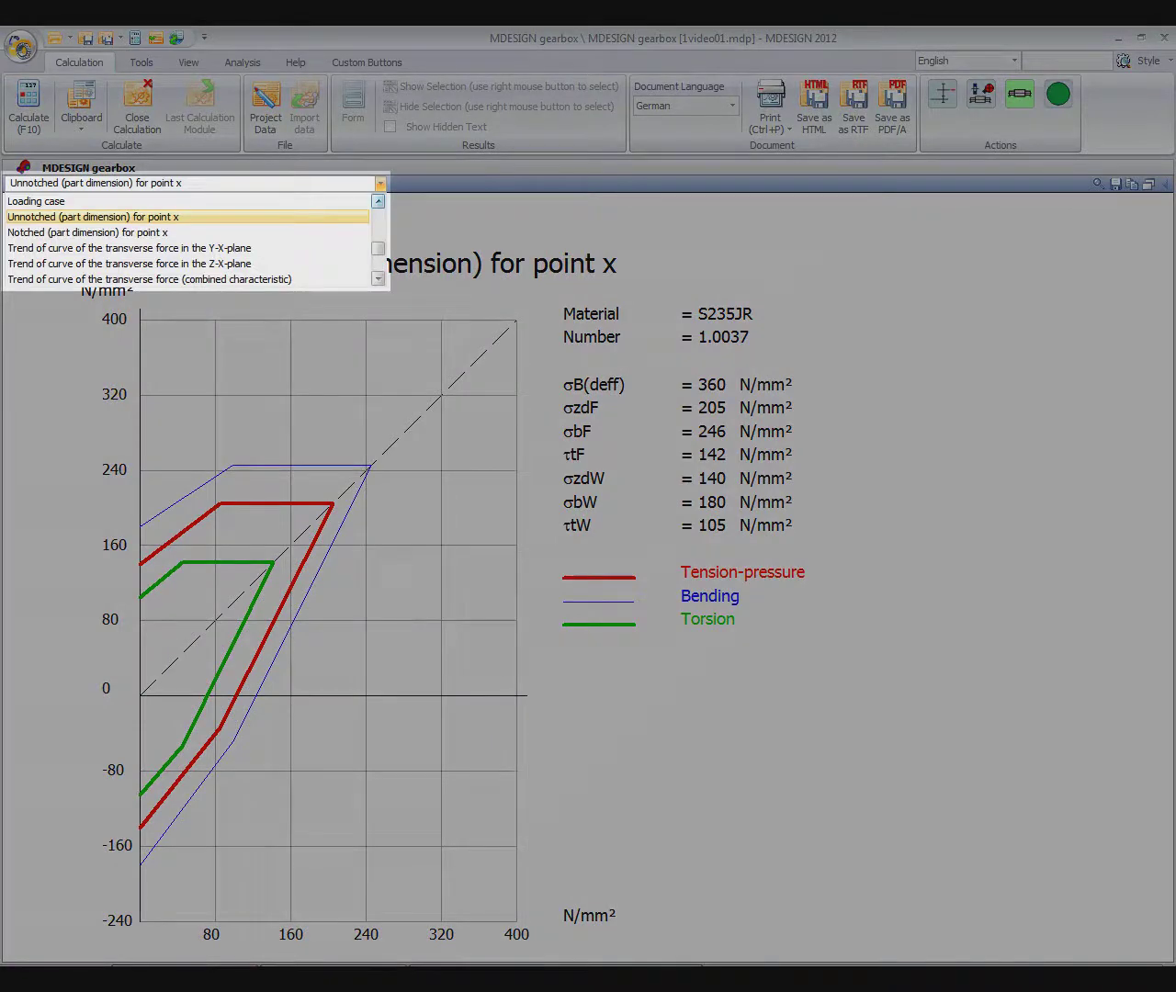
pyautogui.click(150, 279)
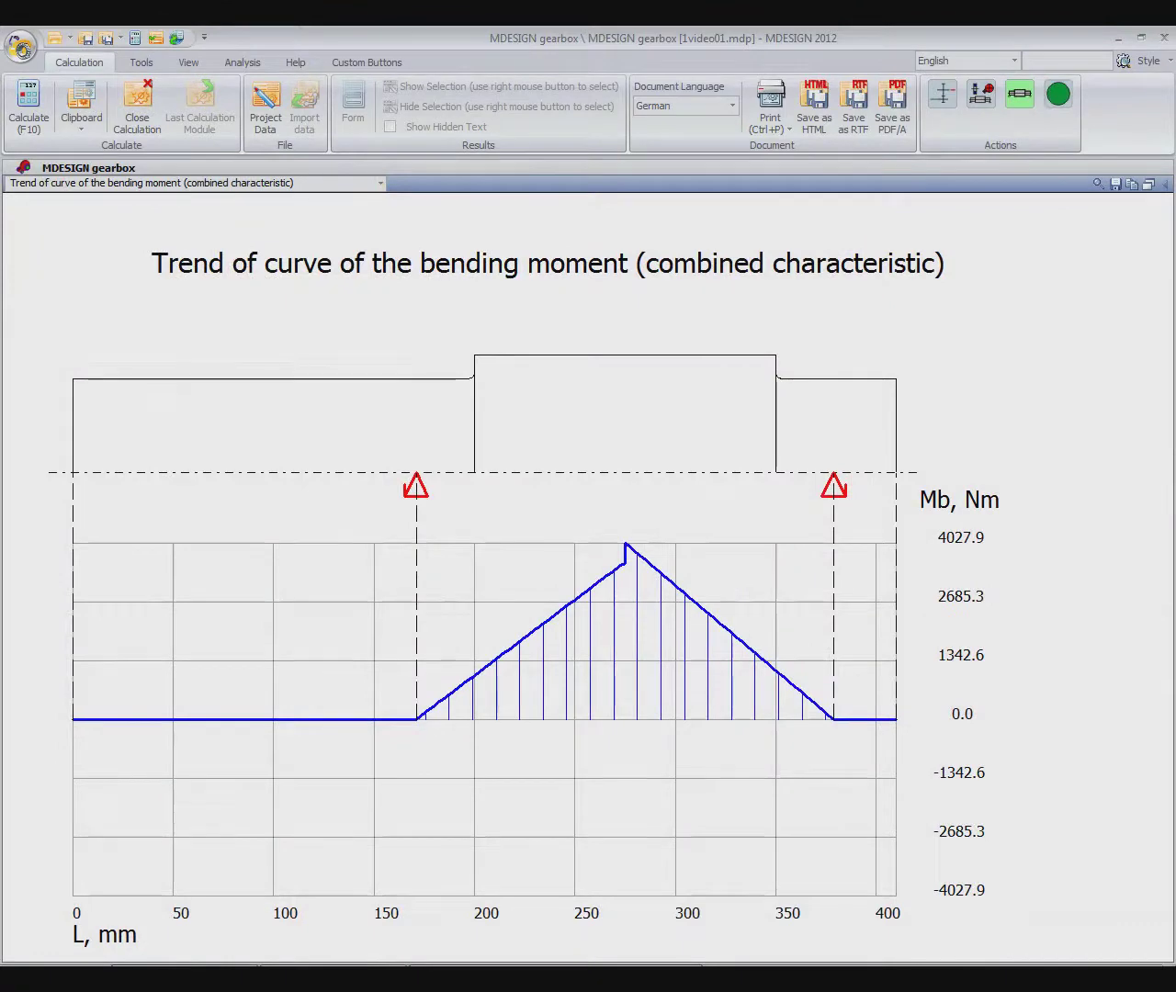
pyautogui.press('Down')
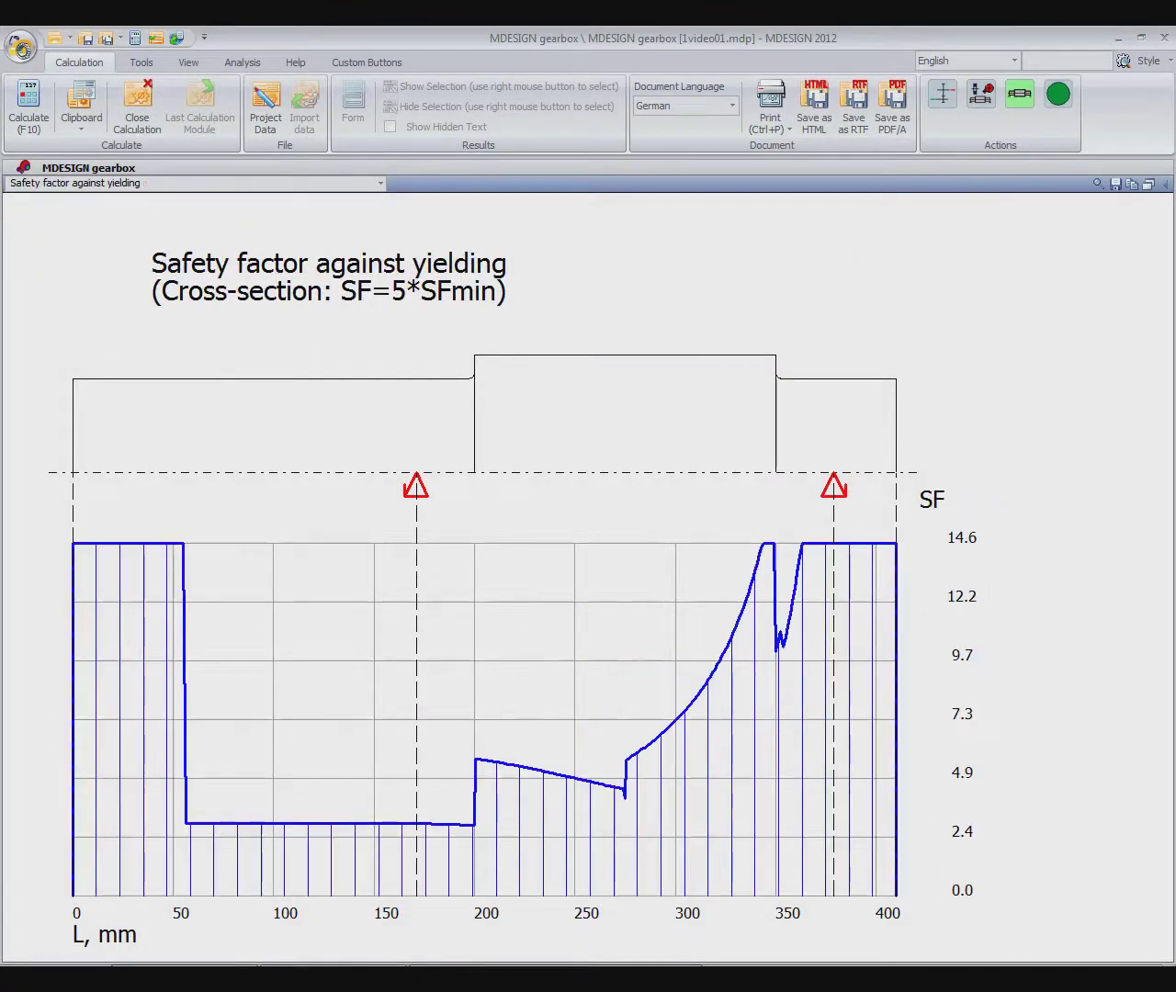
pyautogui.press('Down')
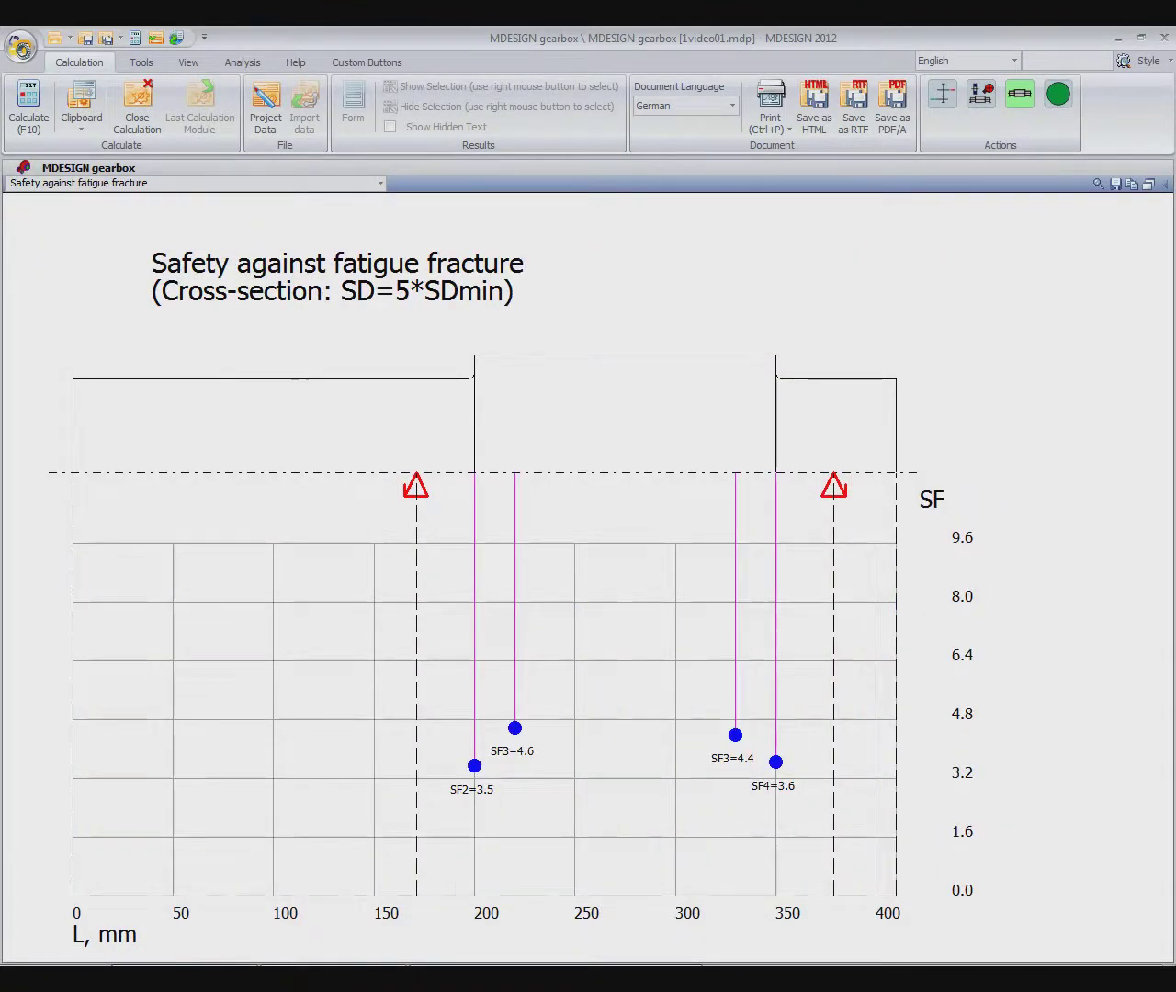
pyautogui.click(1148, 184)
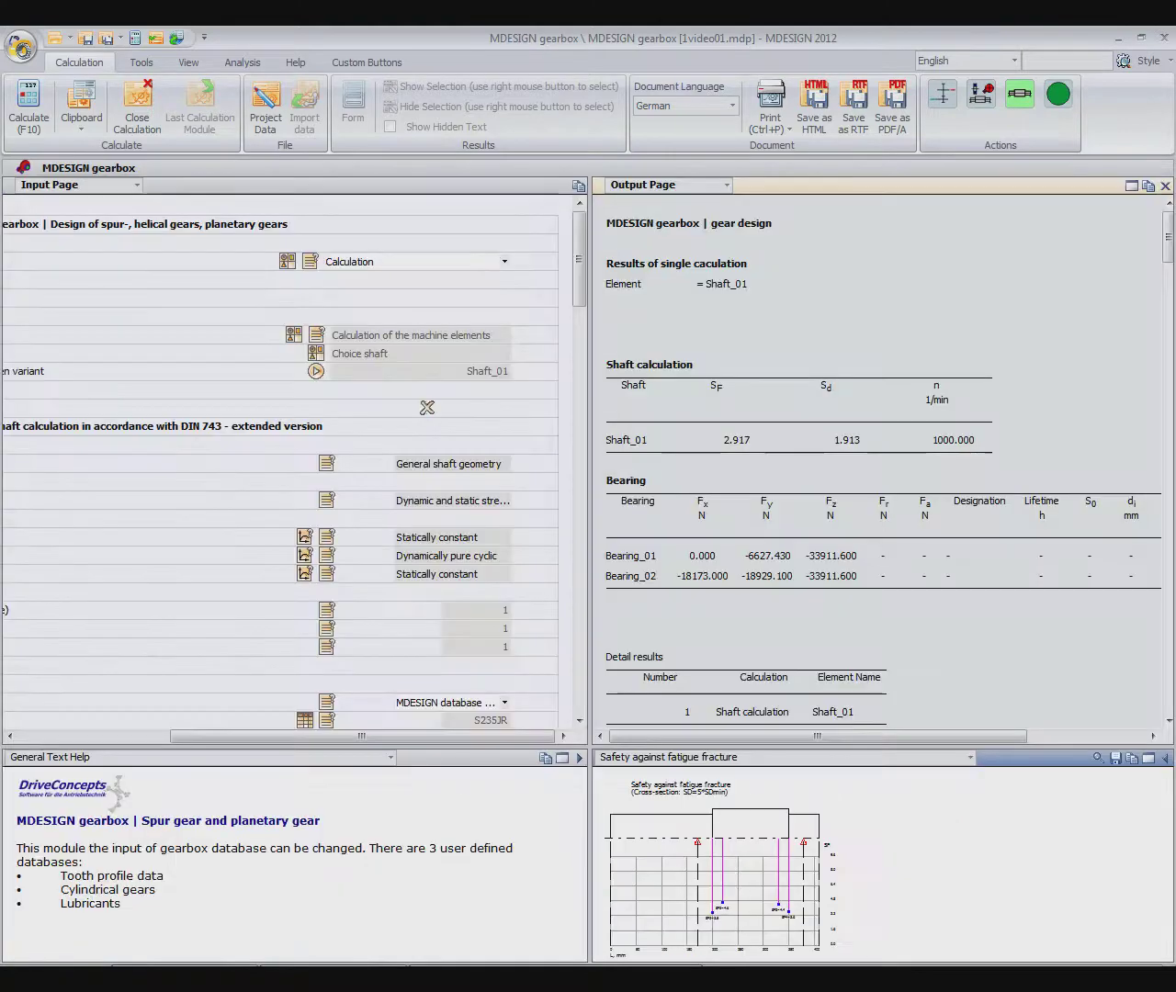
# Step: Return to the gearbox model, select the upper shaft's left bearing for evaluation and set its bearing type to Tapered roller bearing
pyautogui.click(427, 407)
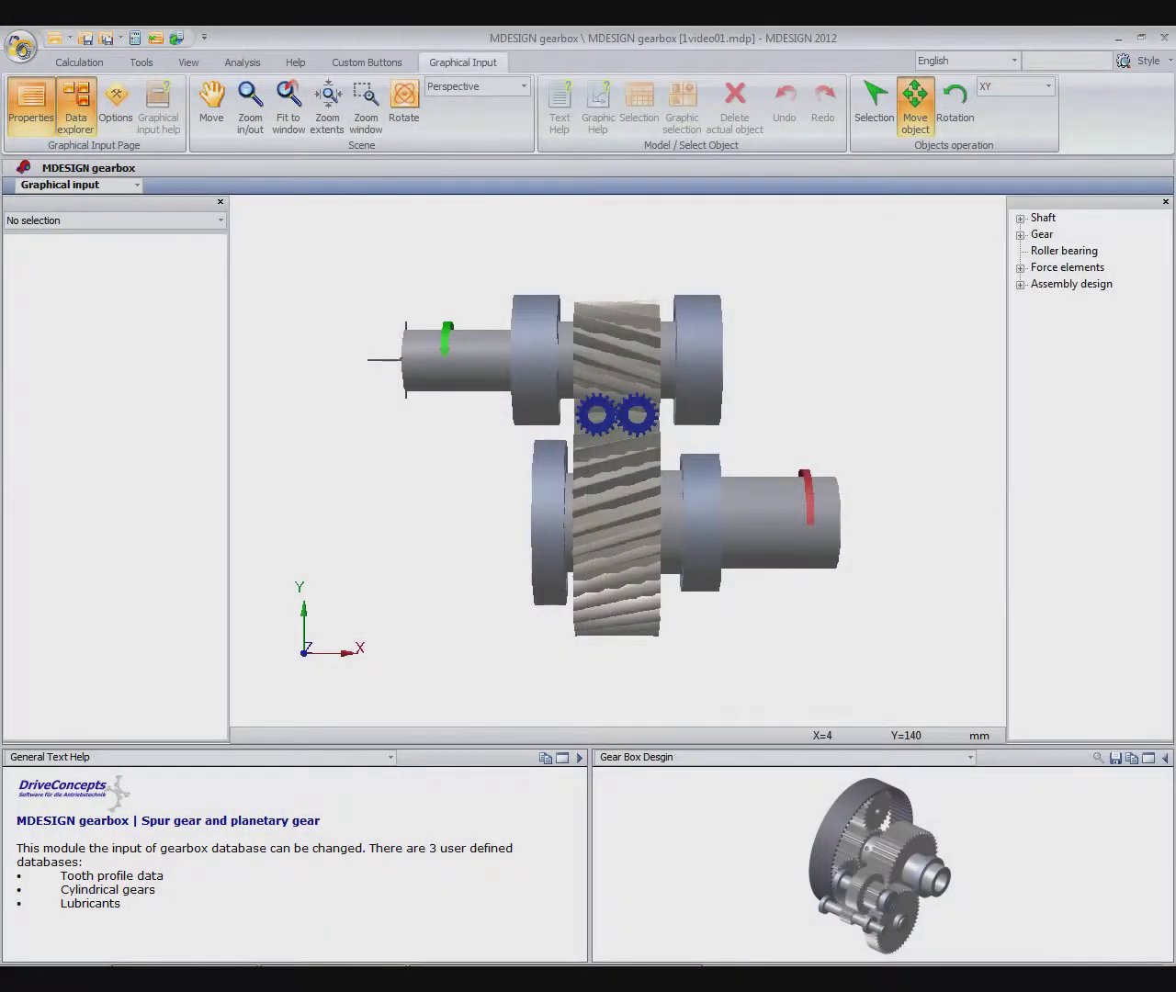
pyautogui.click(533, 376)
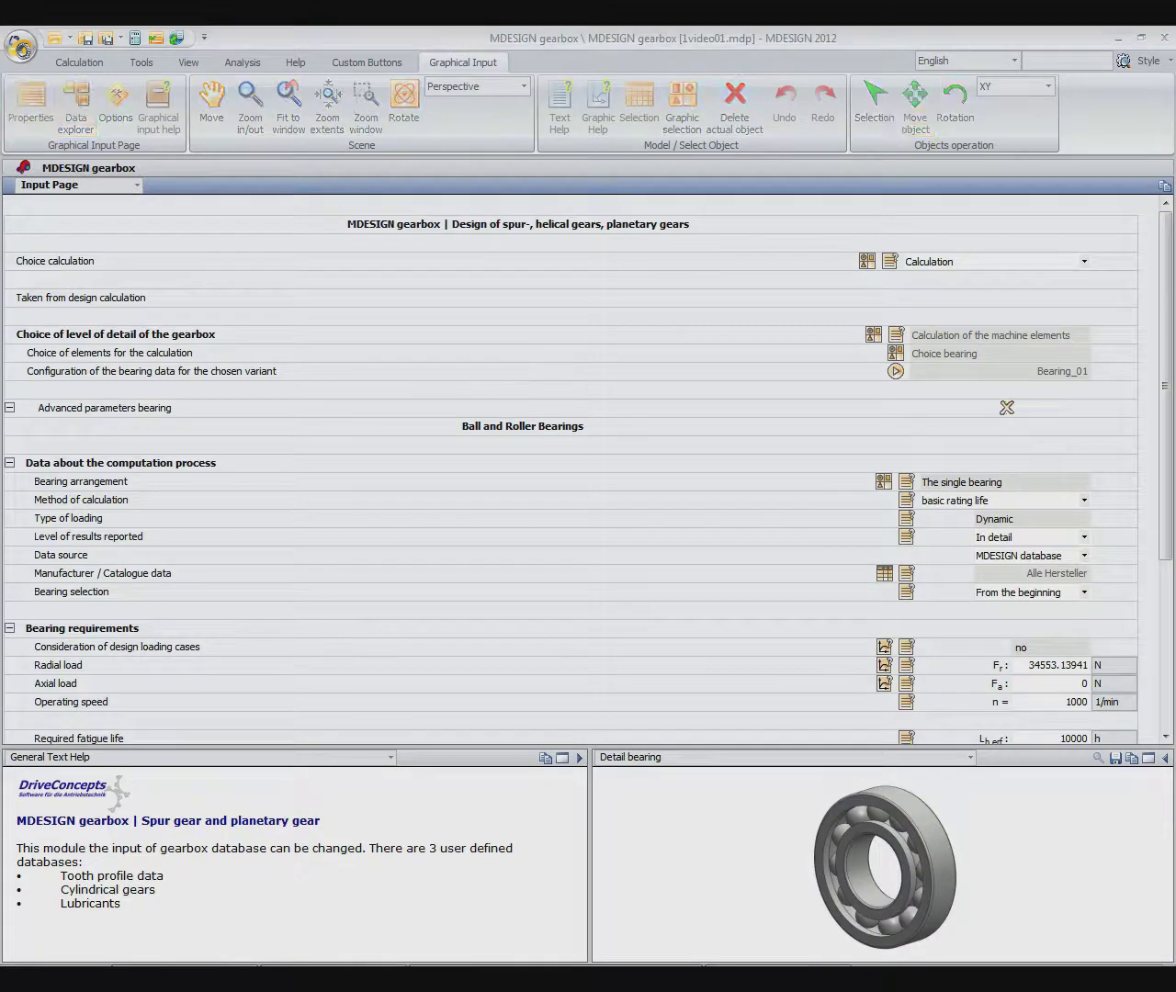
pyautogui.scroll(-5, 570, 459)
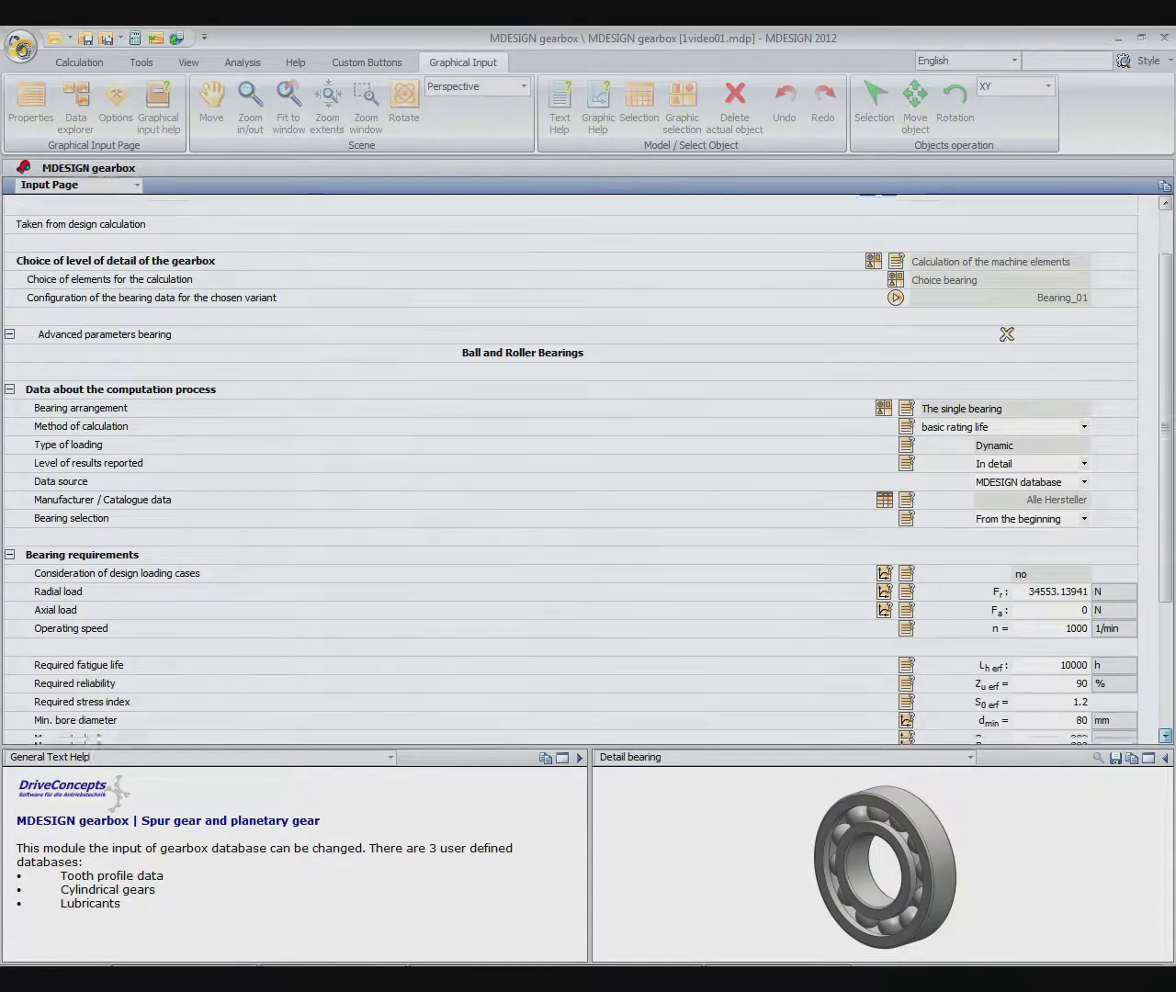
pyautogui.scroll(-2, 569, 459)
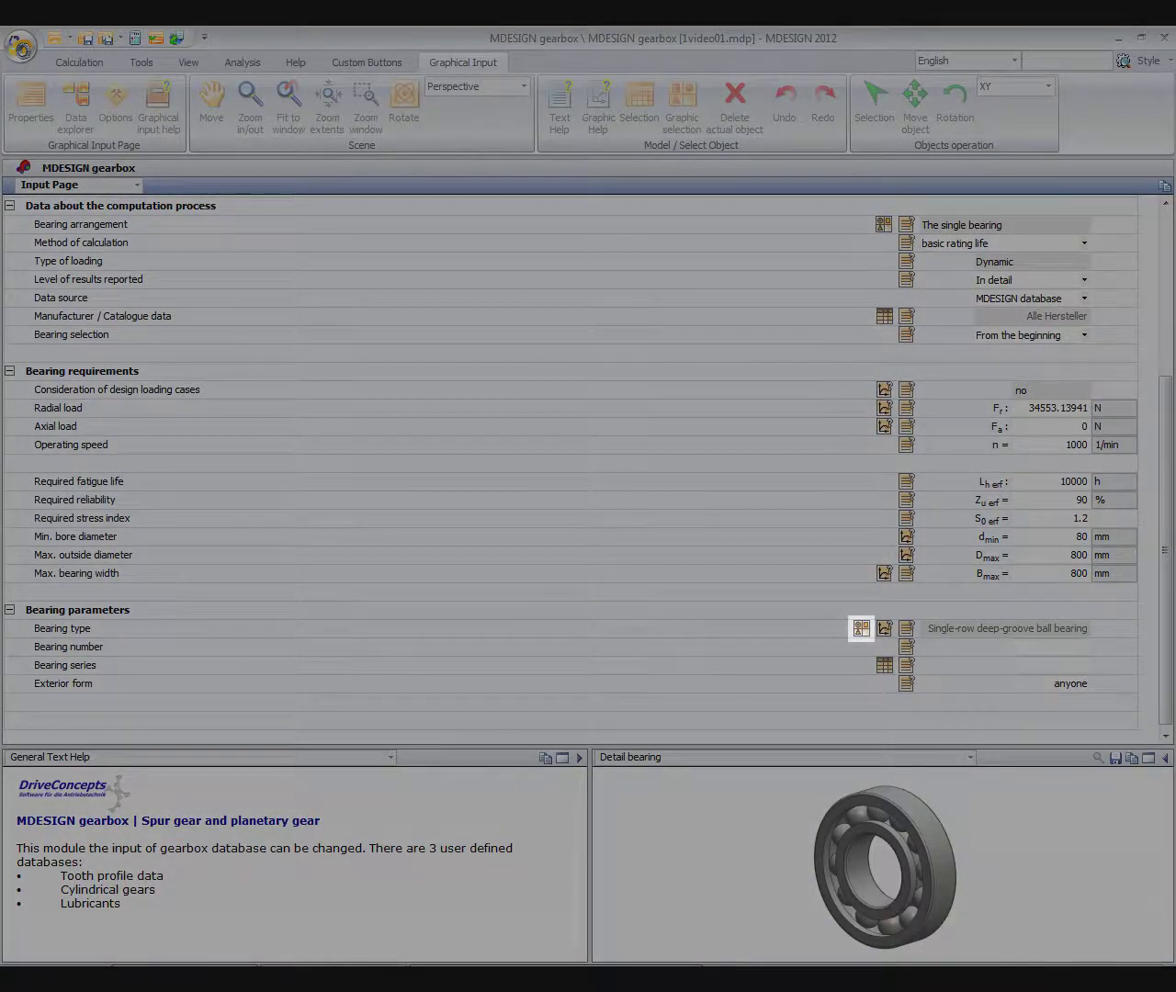
pyautogui.click(862, 628)
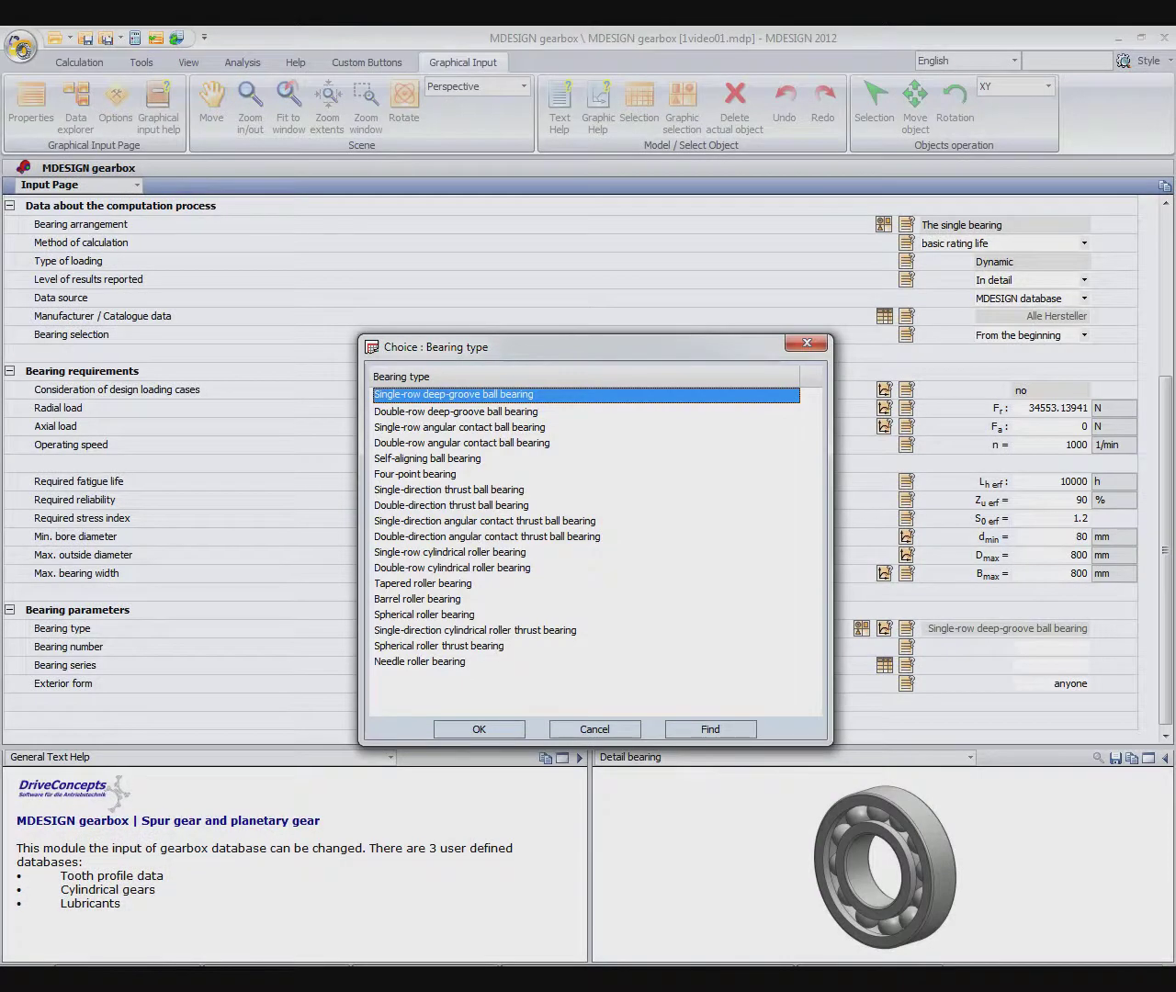
pyautogui.click(422, 582)
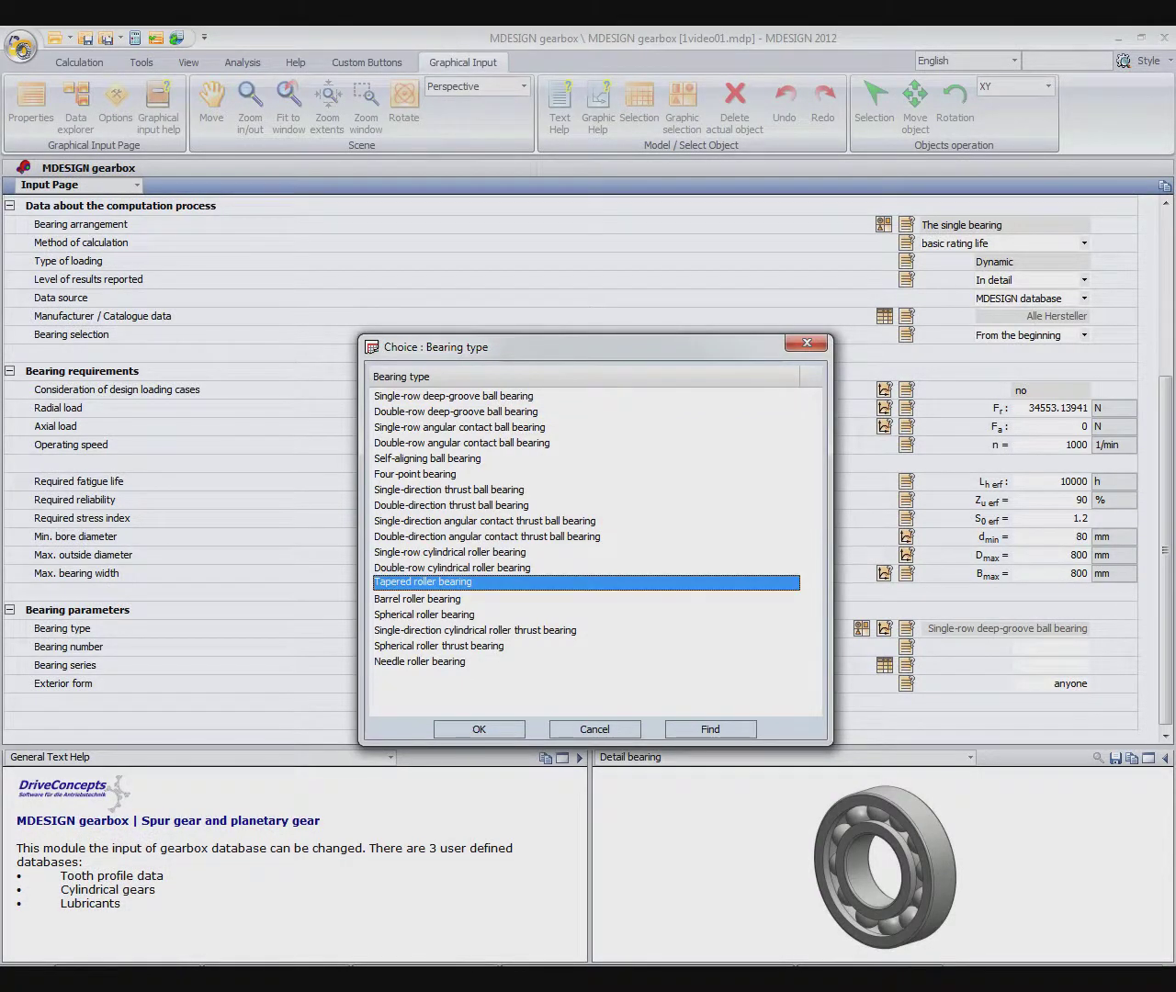
pyautogui.press('Return')
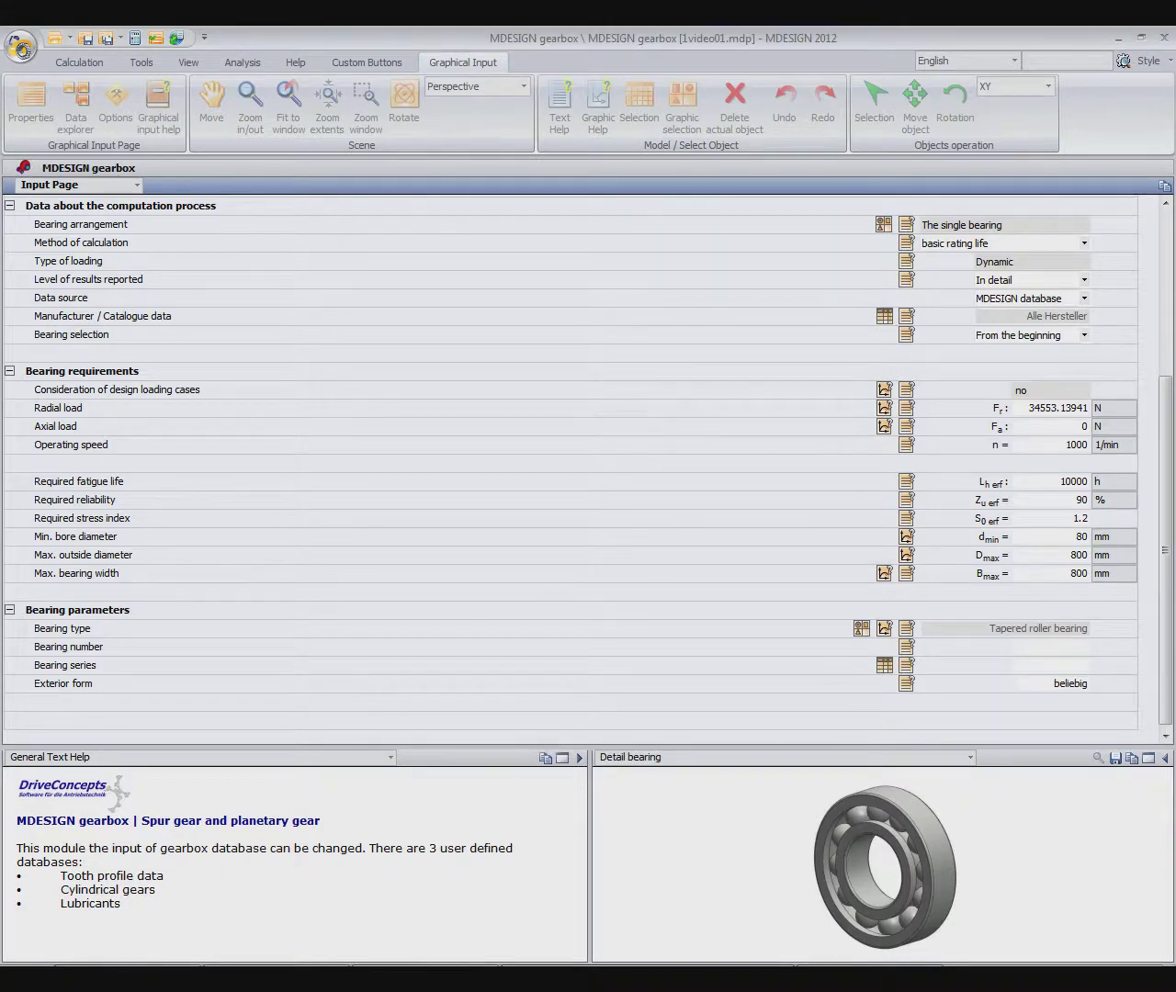
# Step: Run the bearing calculation and choose the FAG tapered roller bearing 32316A with 80 mm bore, 170 mm outside diameter and 58 mm width
pyautogui.press('F10')
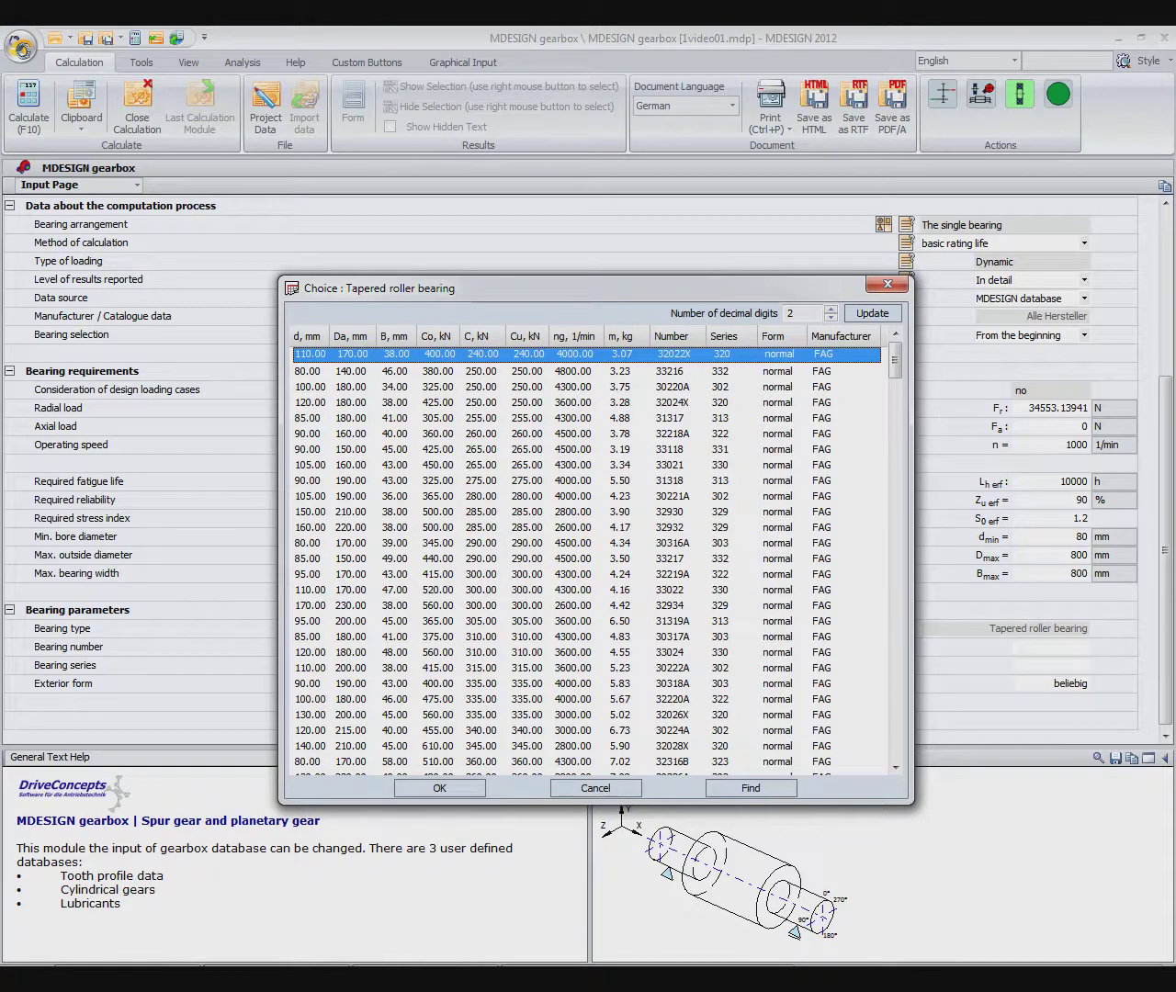
pyautogui.scroll(-3, 588, 560)
pyautogui.click(588, 745)
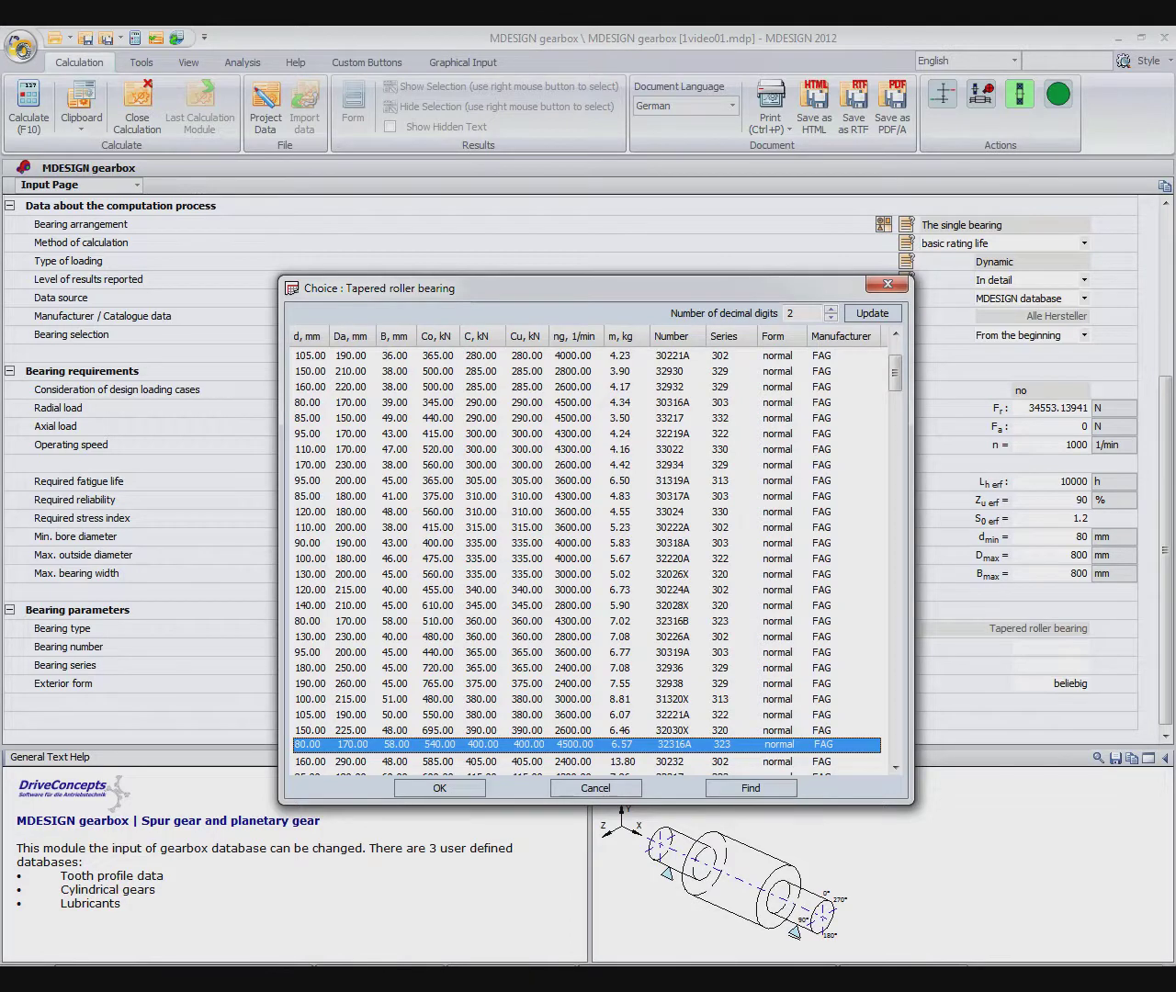
pyautogui.click(439, 789)
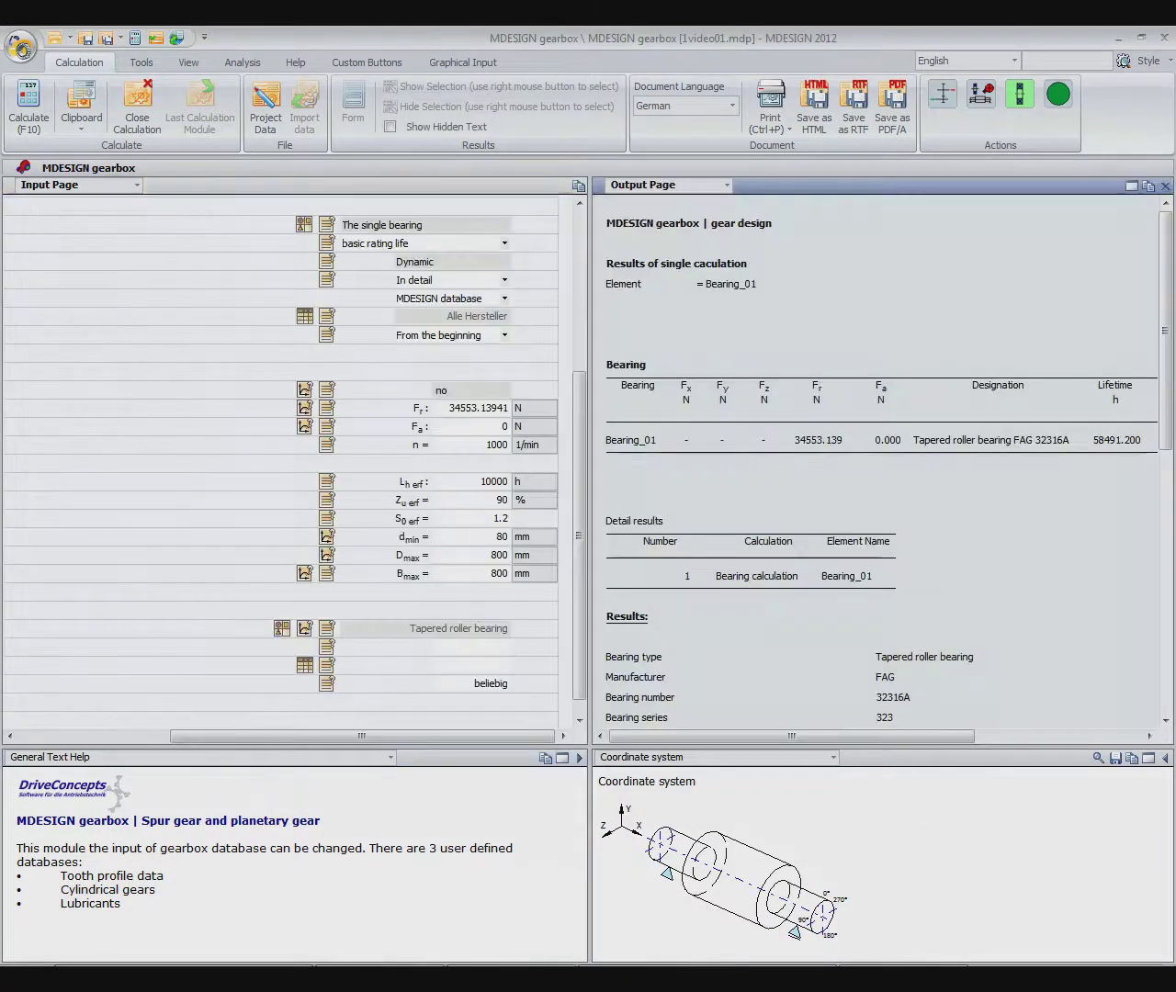
# Step: Review the bearing's results and set its bearing selection to Repeat
pyautogui.click(1131, 186)
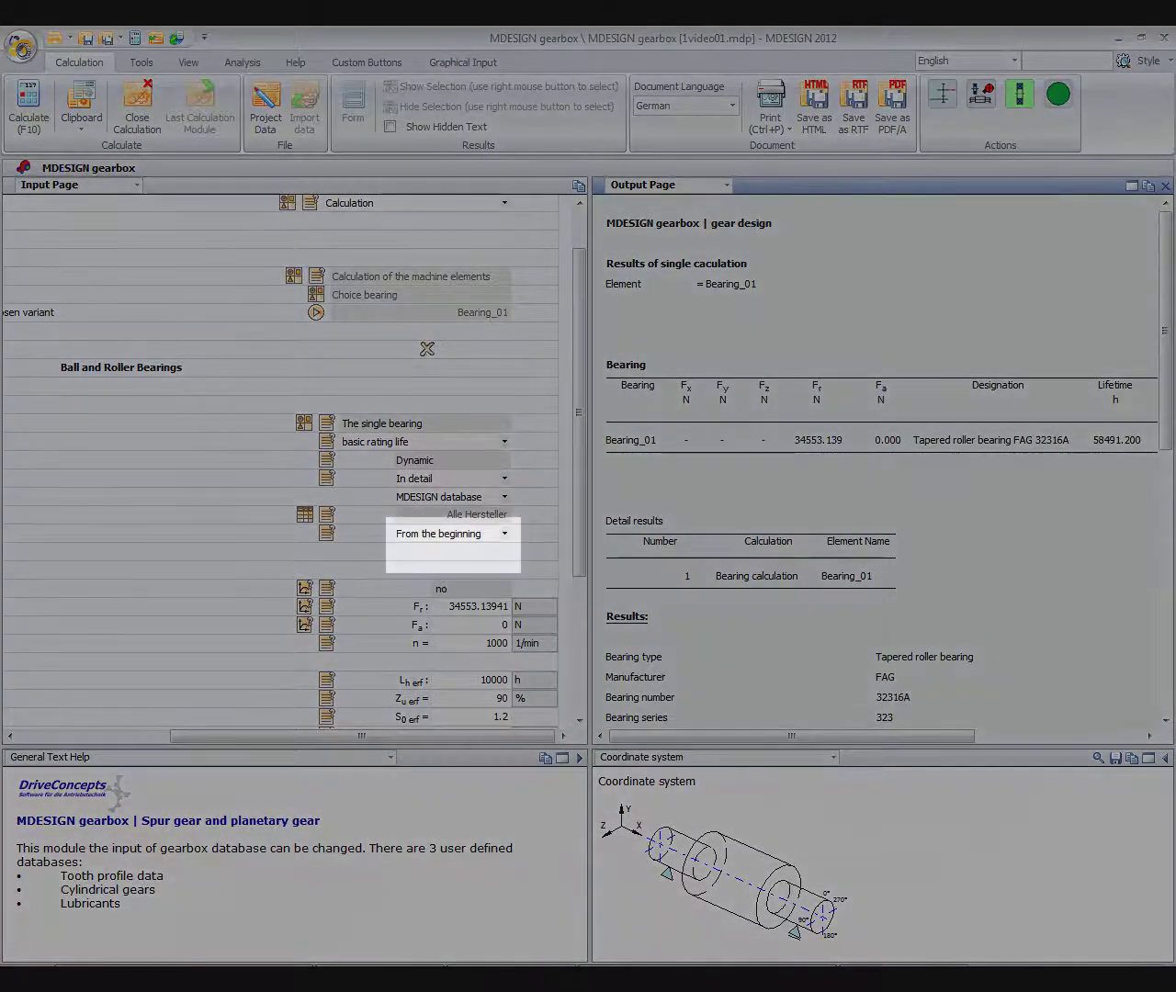
pyautogui.click(504, 533)
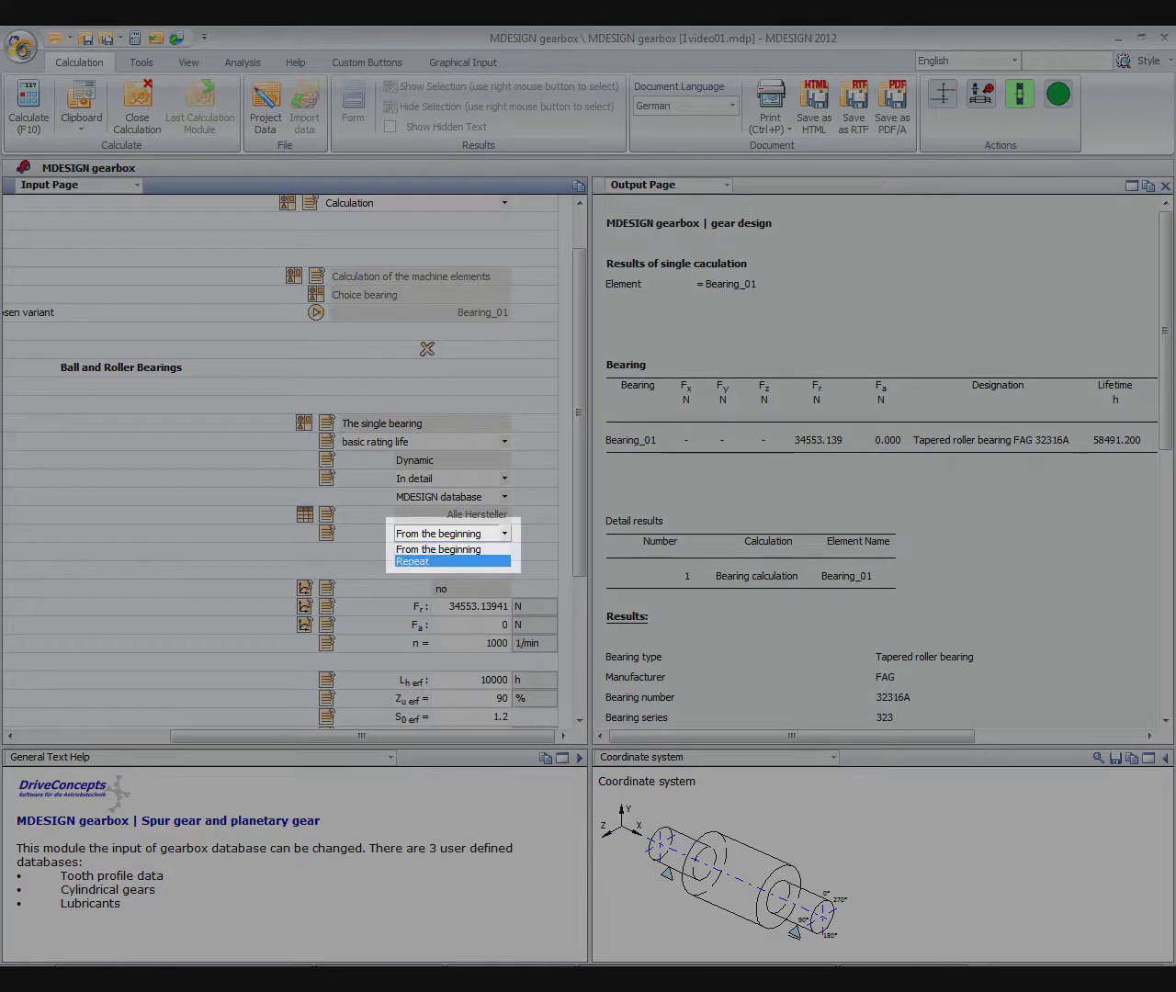
pyautogui.click(451, 562)
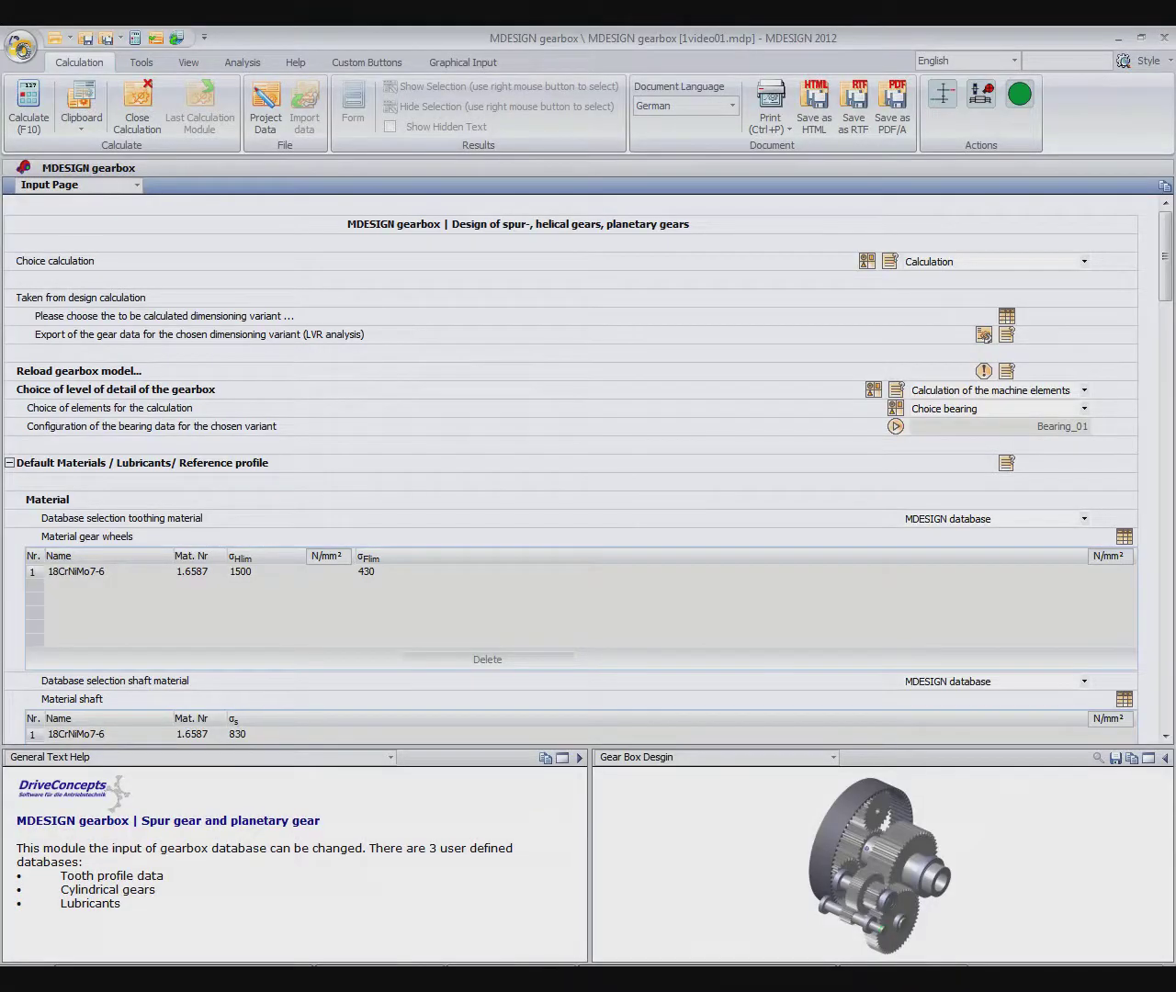
# Step: Choose All elements as the elements for the calculation and run the complete gearbox calculation
pyautogui.click(1084, 408)
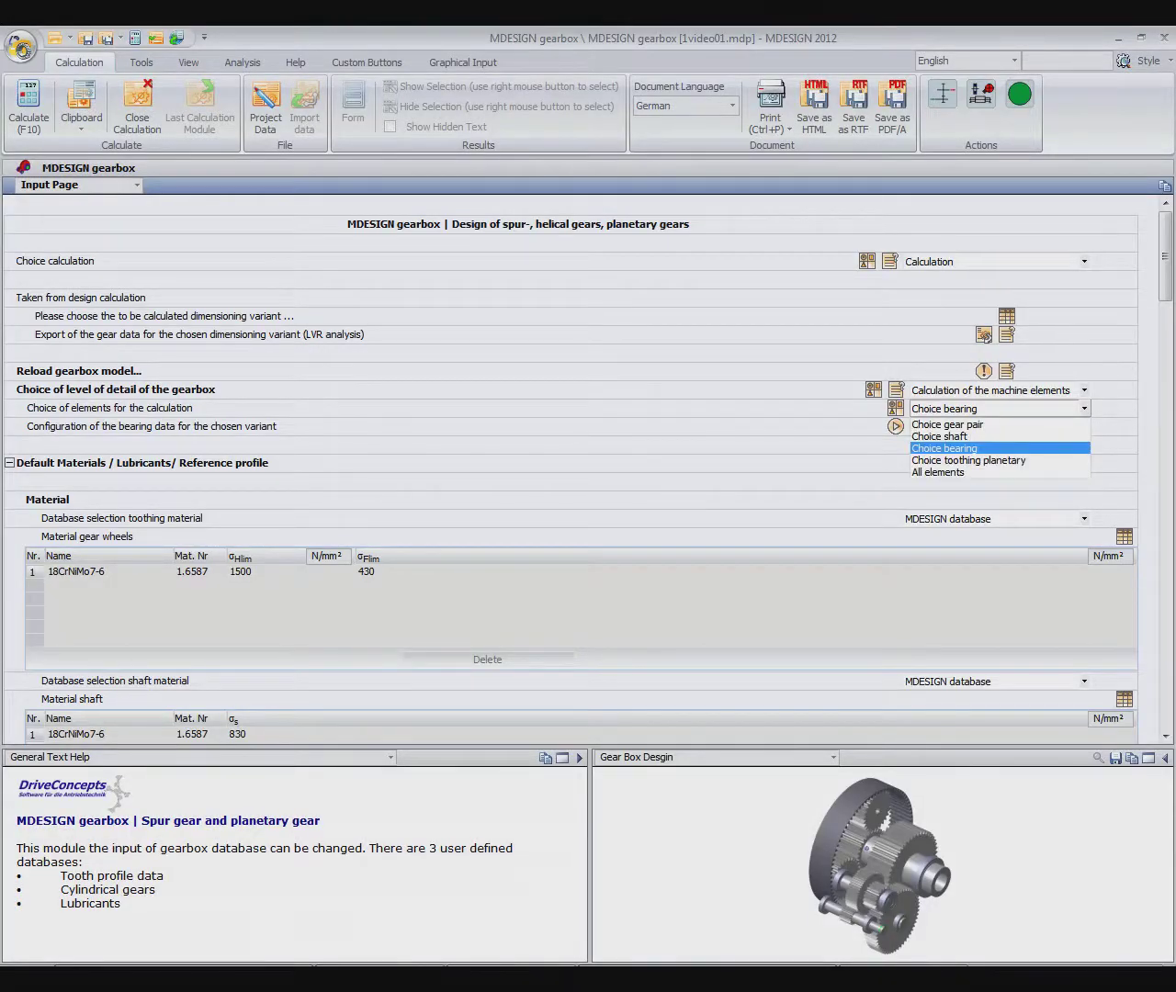
pyautogui.press('Down')
pyautogui.press('Down')
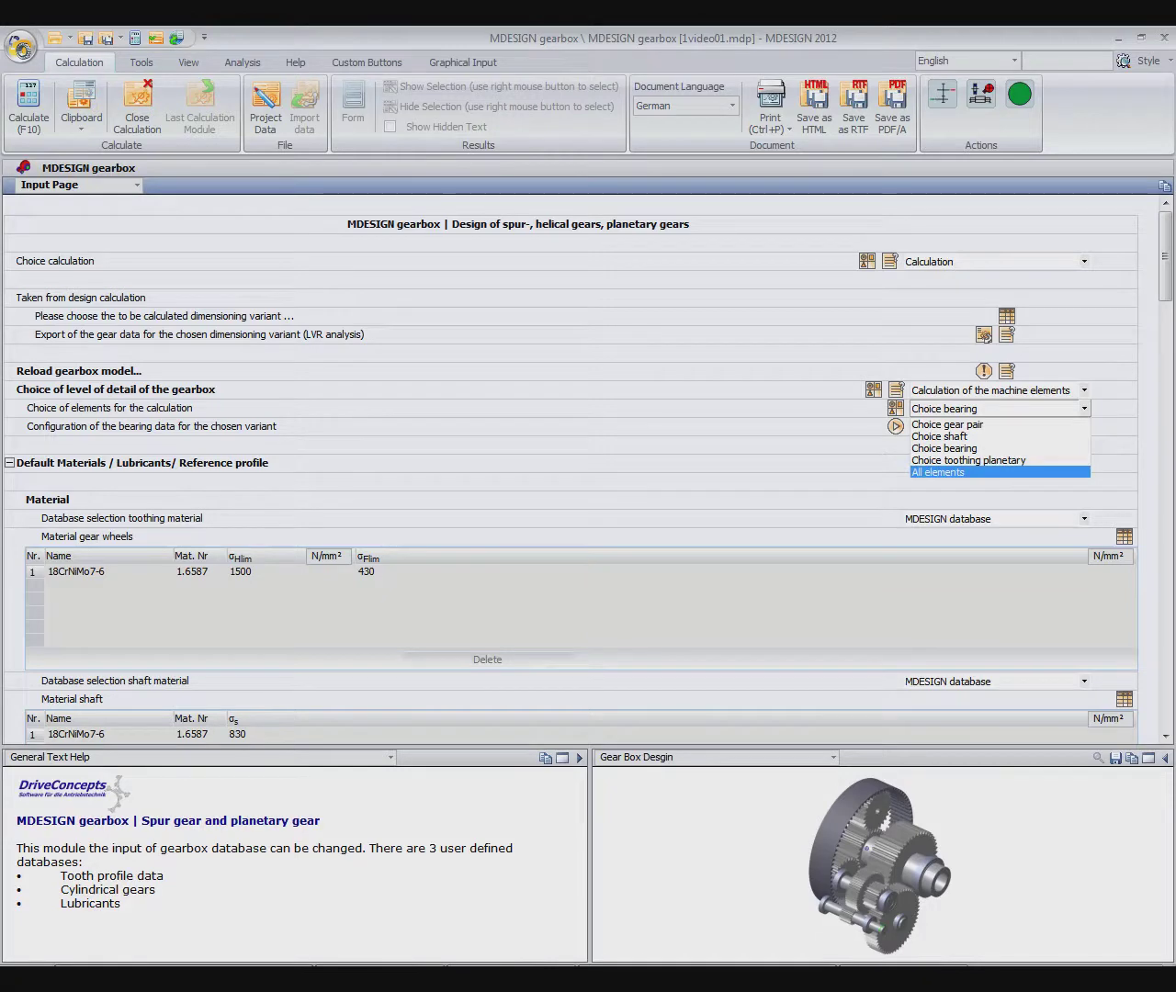
pyautogui.press('Return')
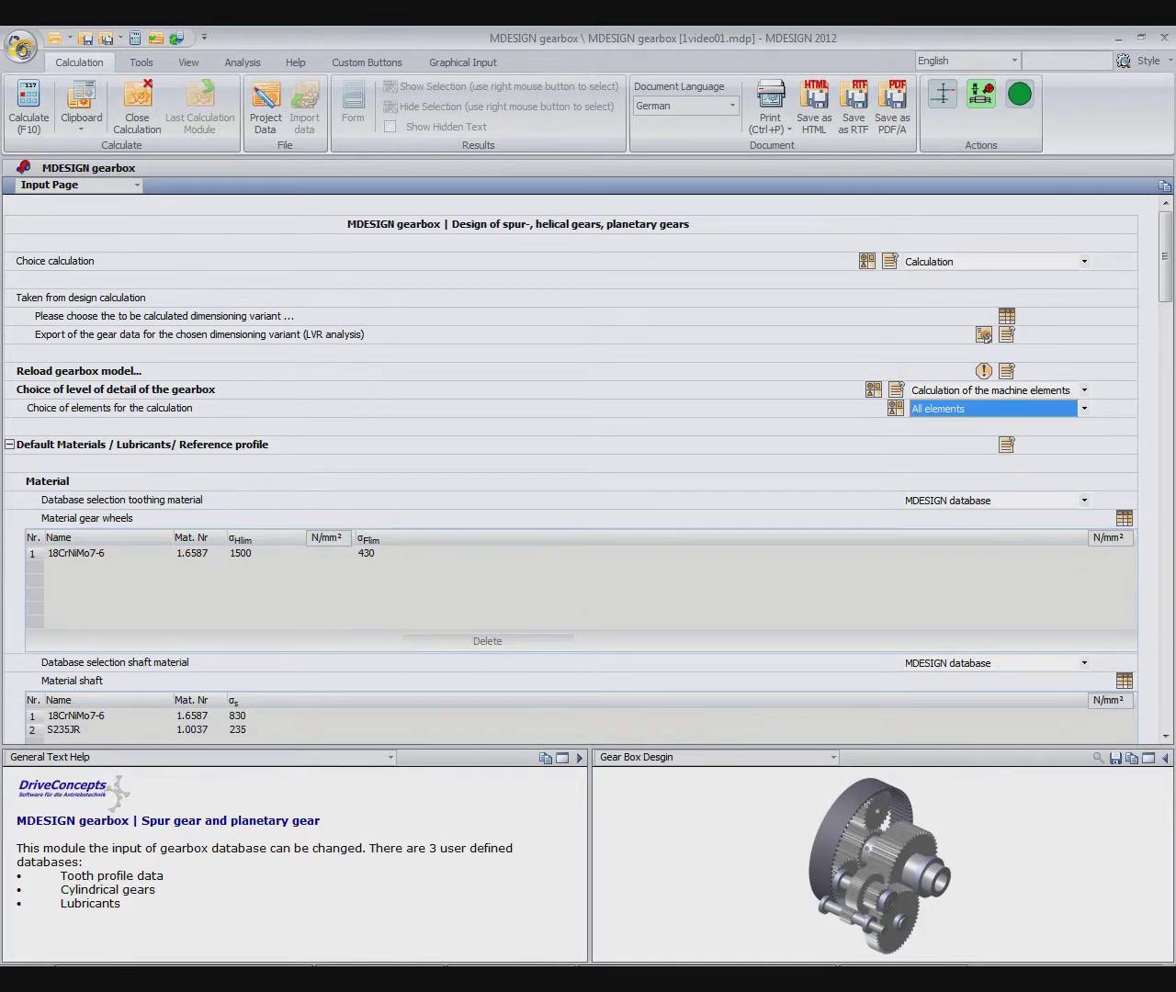
pyautogui.press('F10')
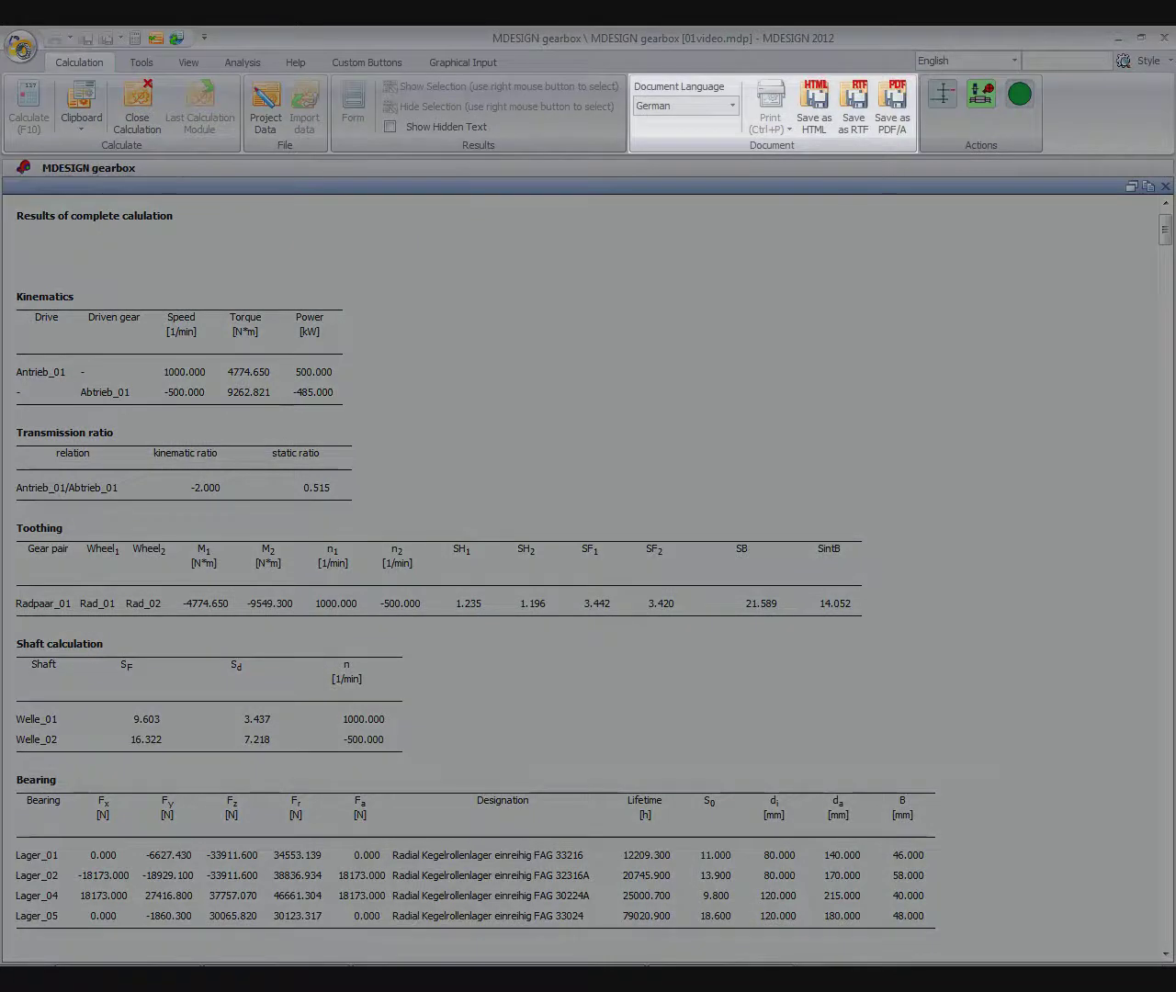
# Step: Set the document language to English, save the results as the PDF/A file MDESIGN gearbox.pdf and look through its input data
pyautogui.click(732, 106)
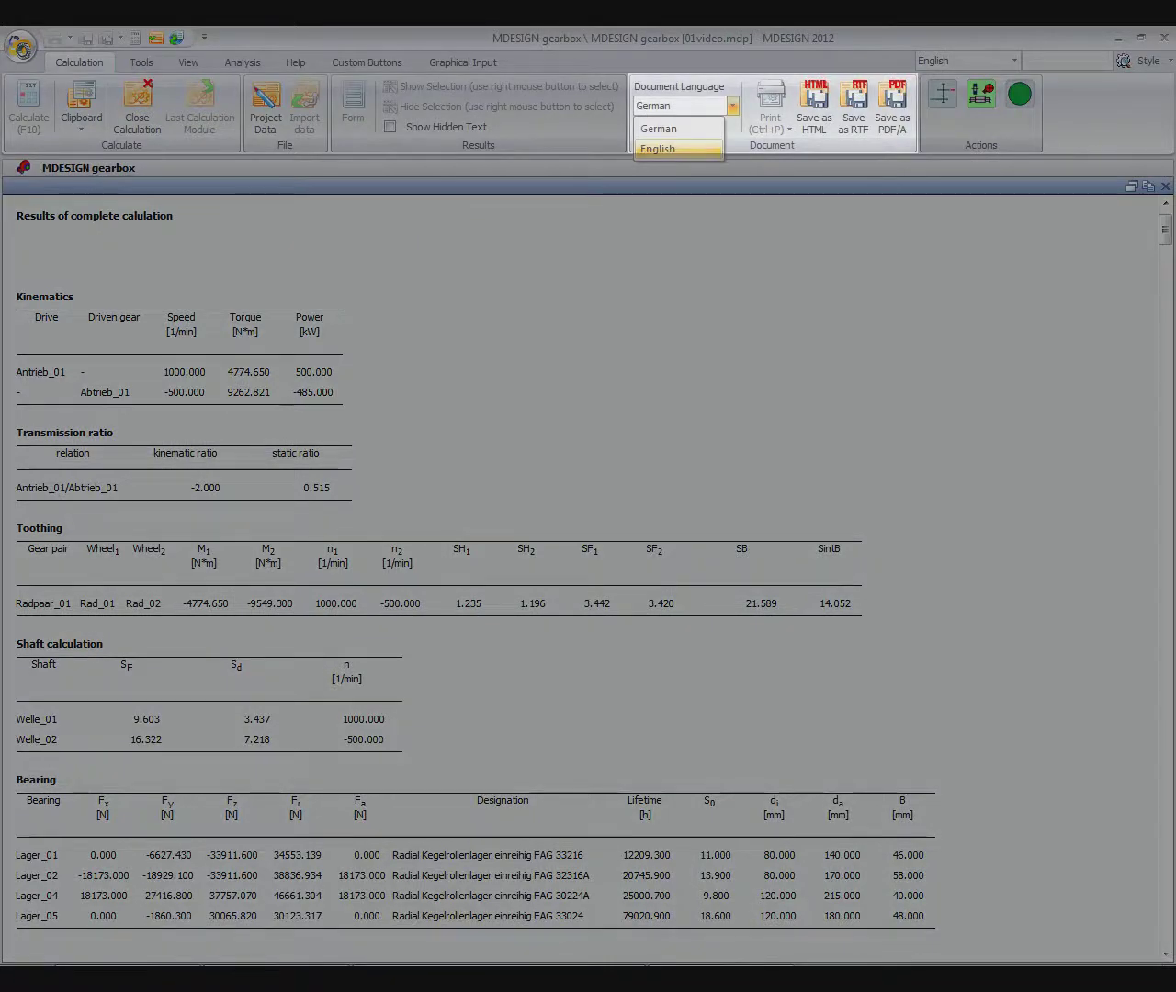
pyautogui.click(678, 149)
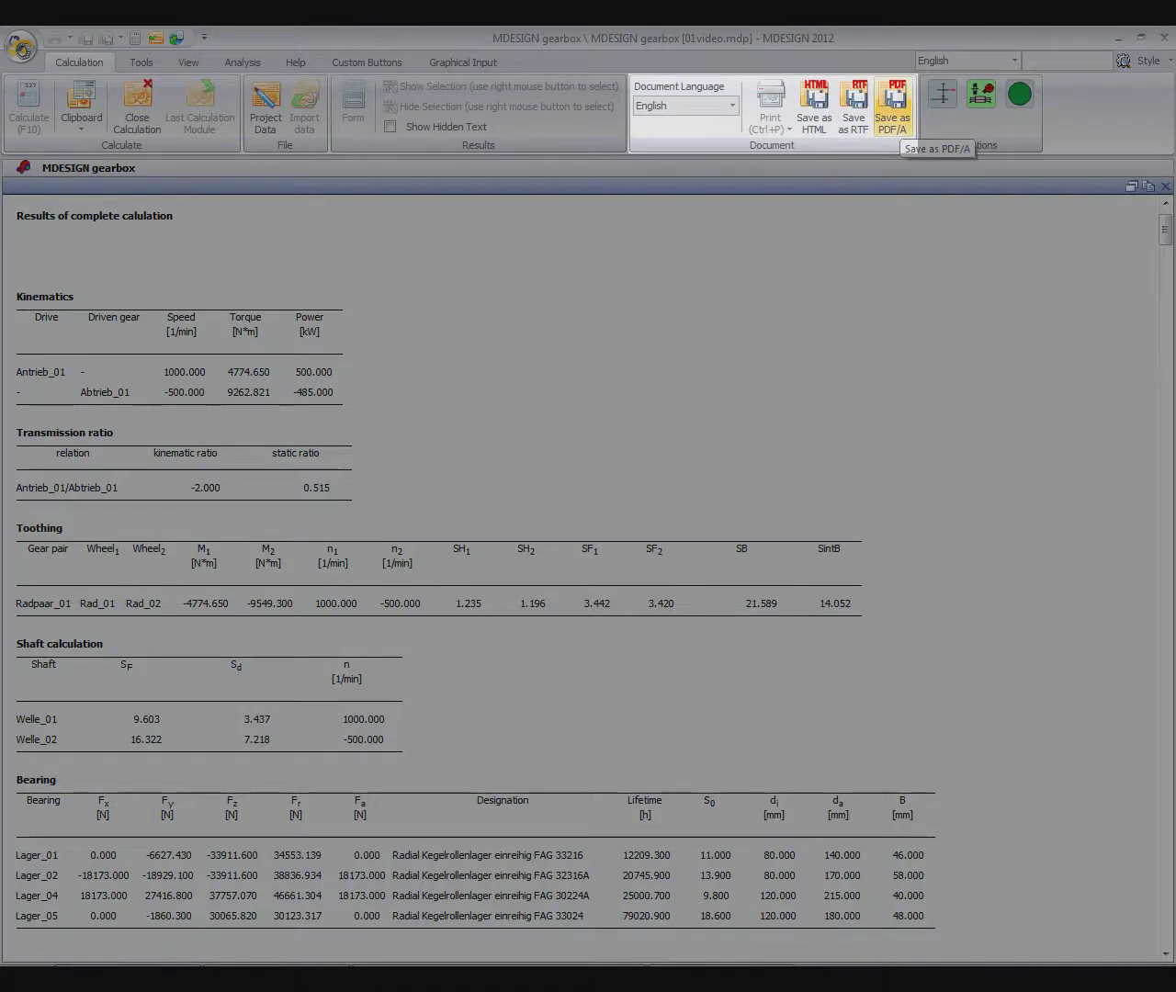
pyautogui.click(891, 111)
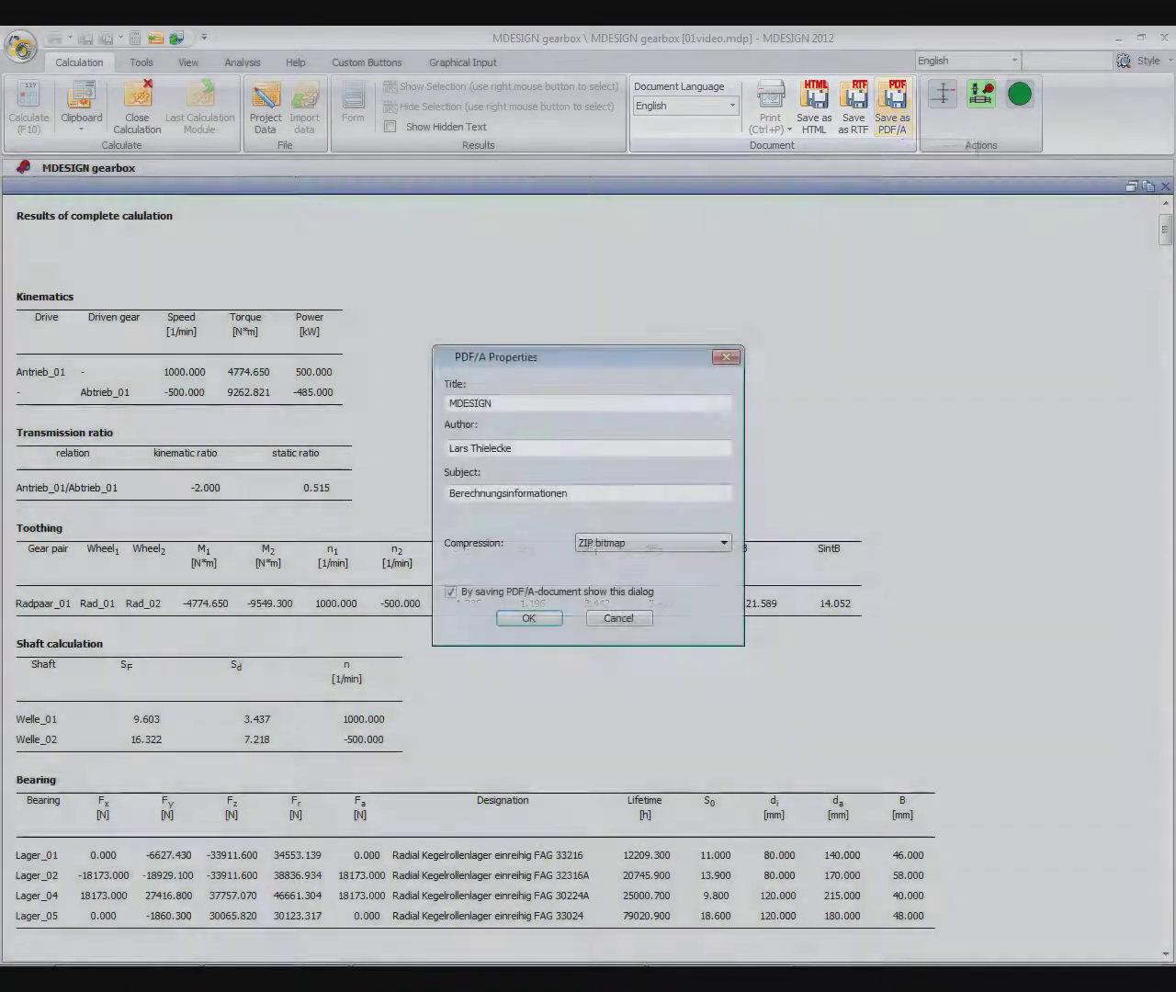
pyautogui.press('Return')
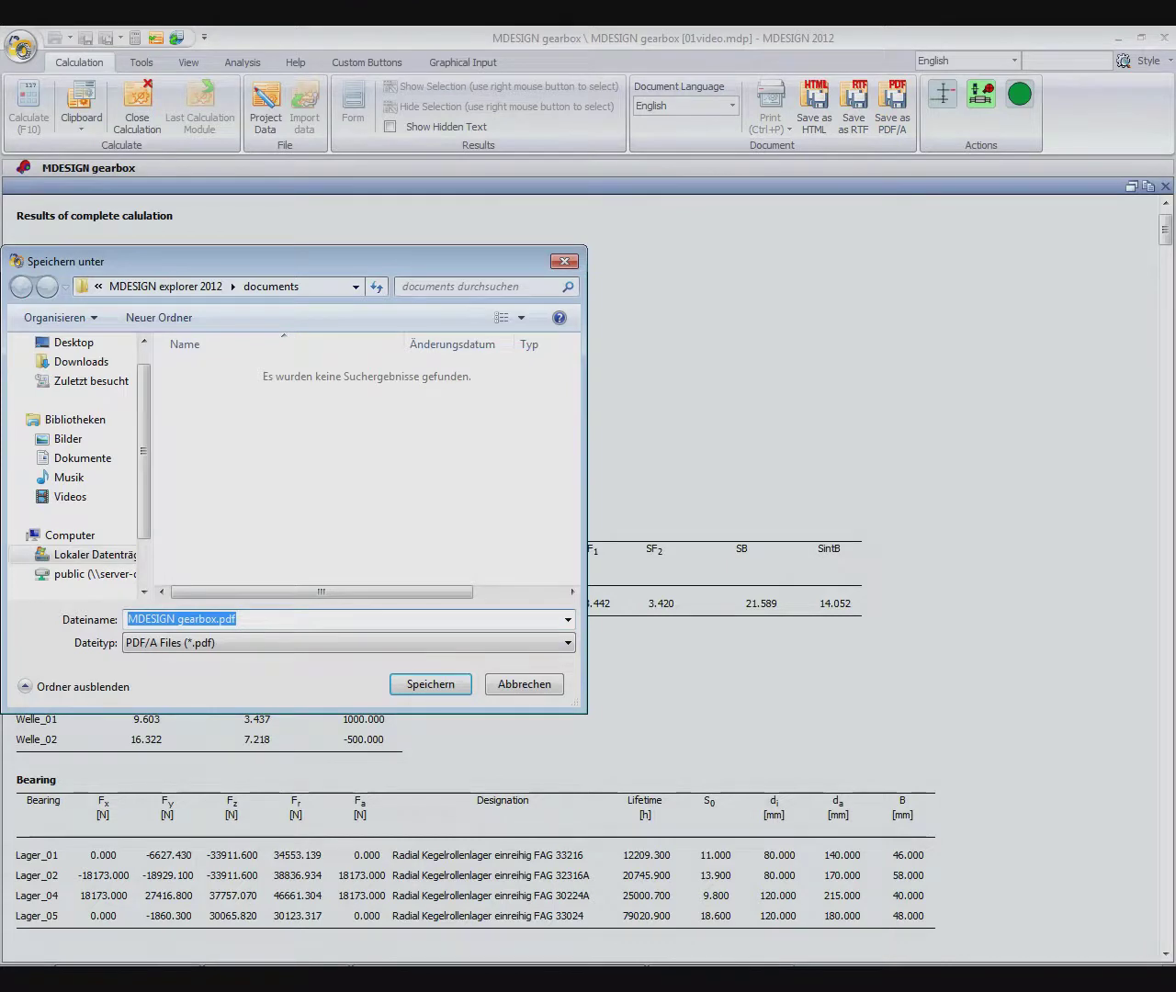
pyautogui.scroll(-3, 588, 551)
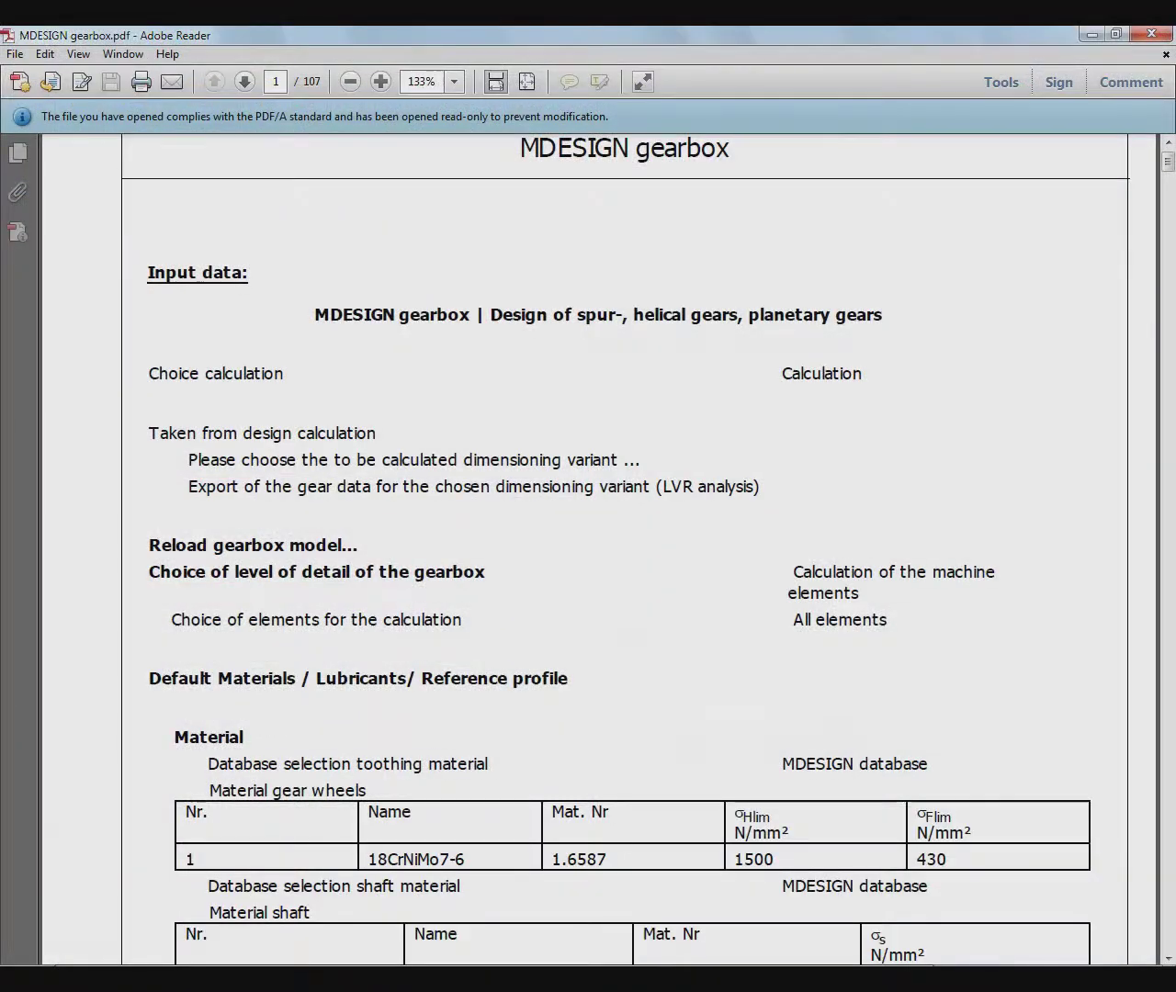
pyautogui.scroll(-6, 588, 552)
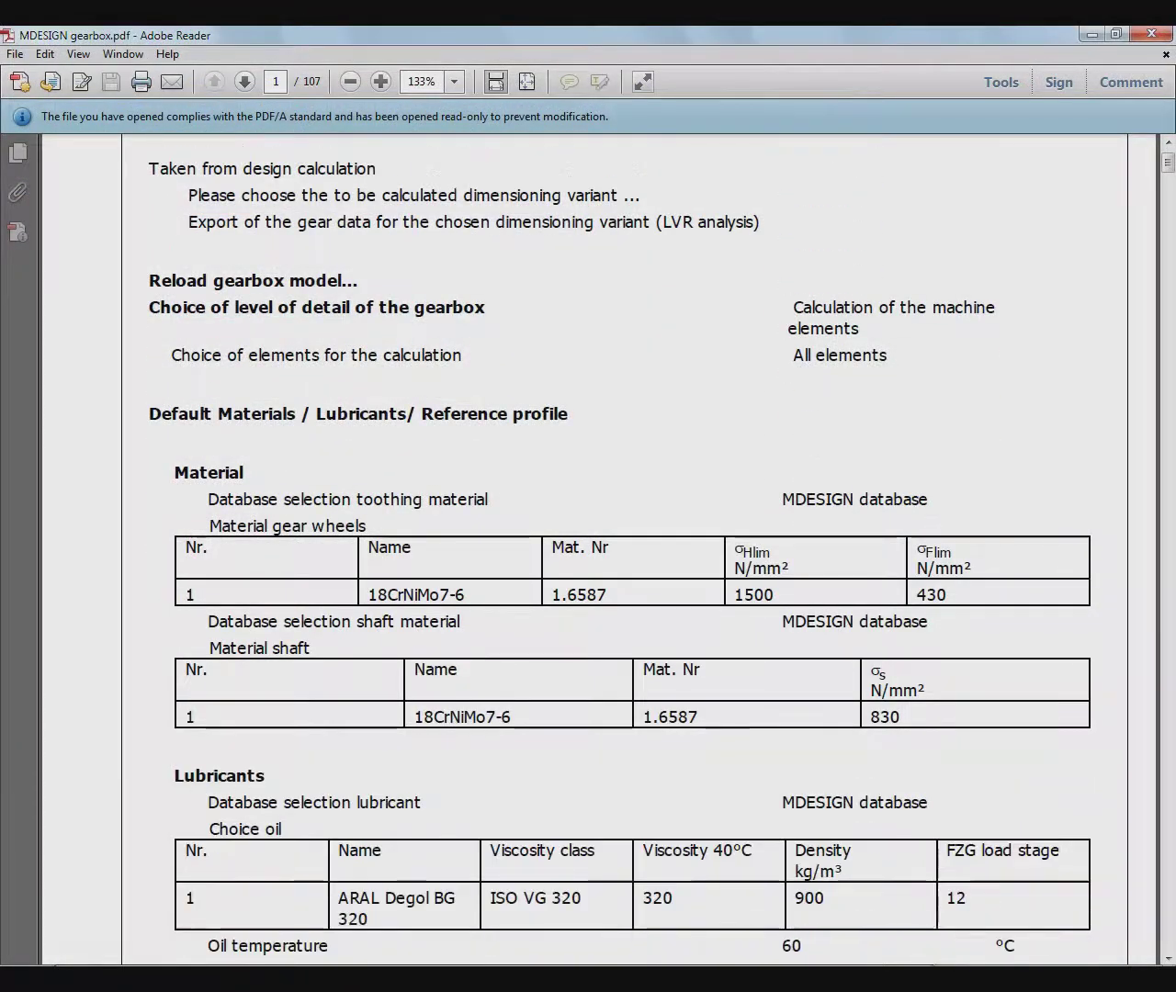
# Step: Examine the report's lubricants, tooth profile, load data, required safeties and lifetimes, and the table of shafts on page 2
pyautogui.scroll(-7, 588, 551)
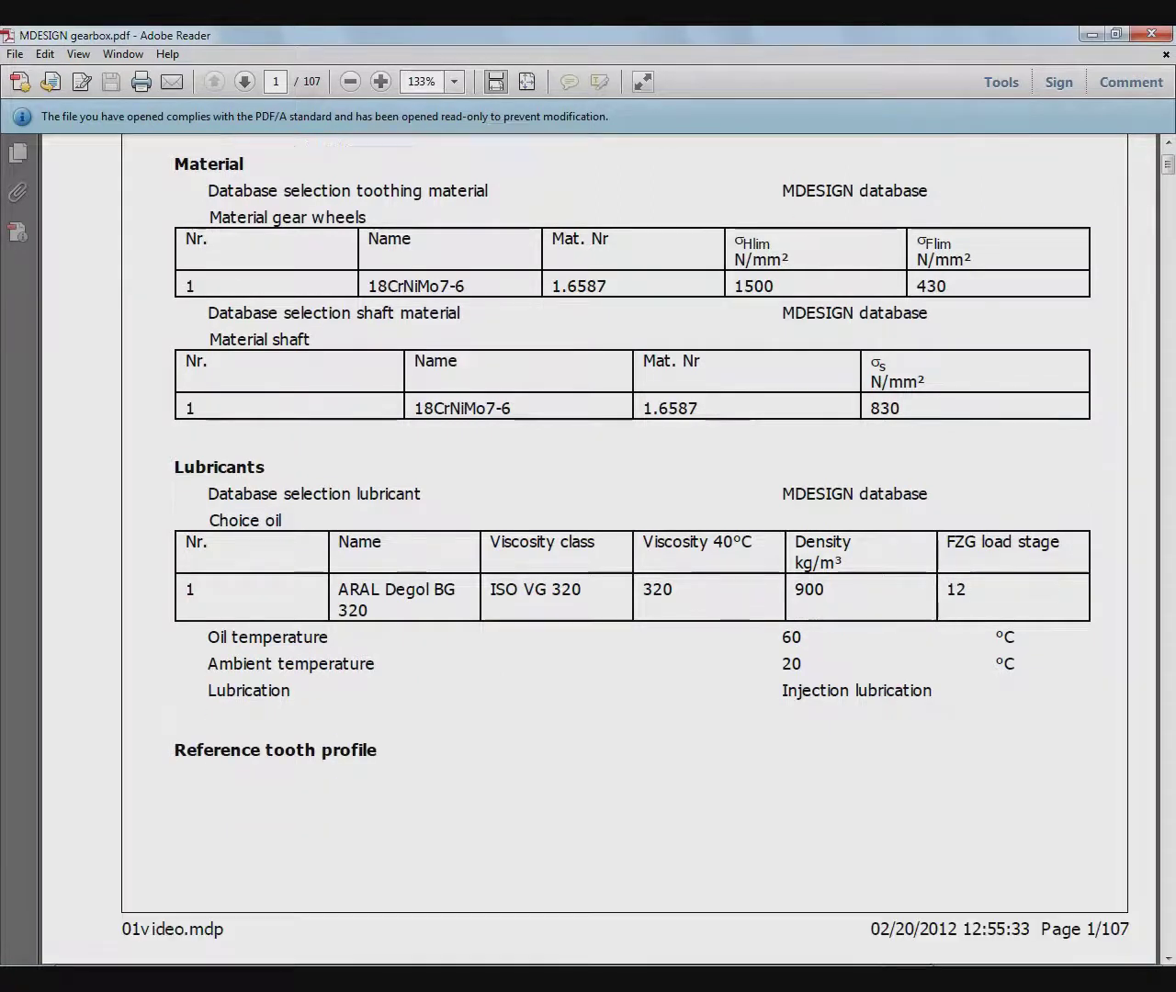
pyautogui.scroll(-7, 588, 552)
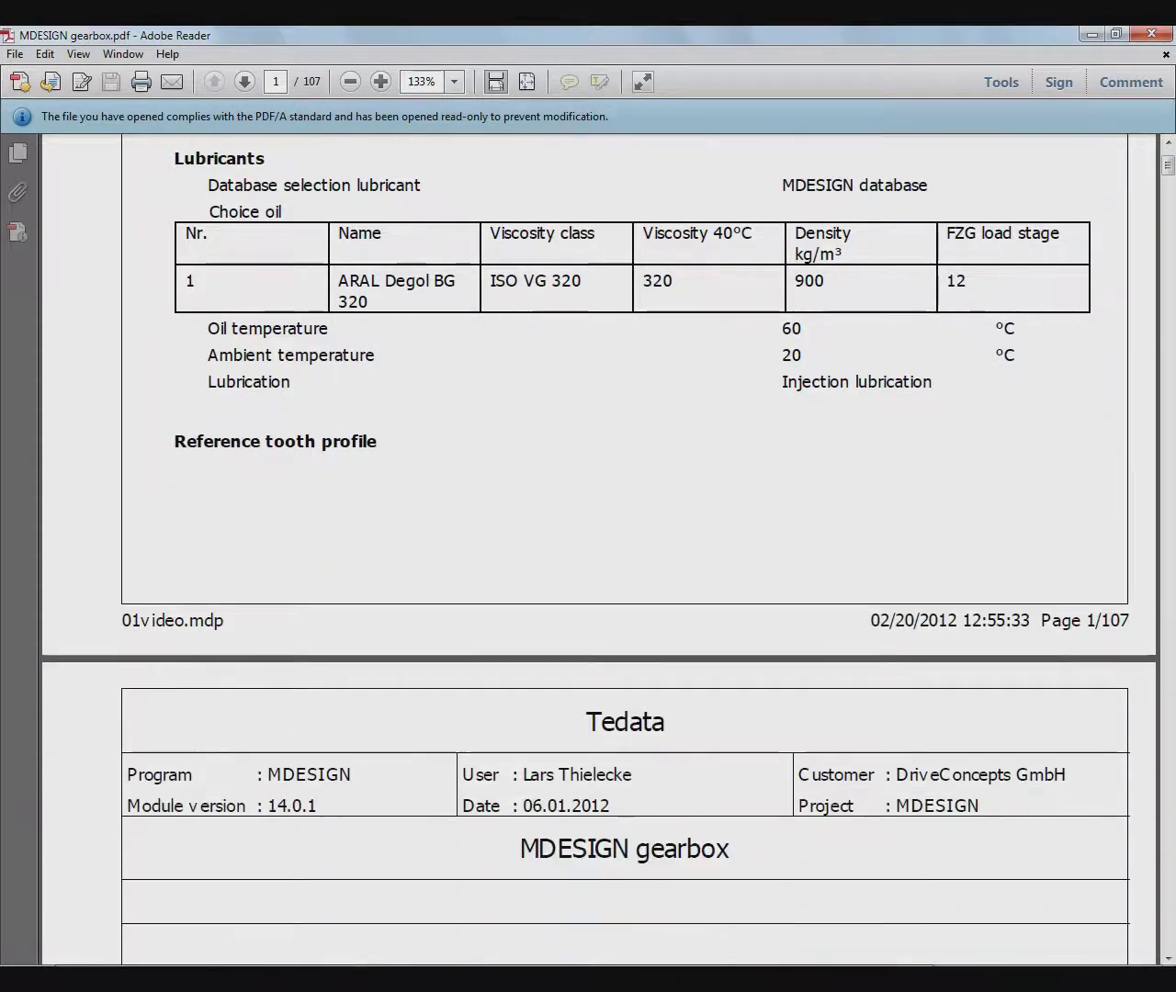
pyautogui.scroll(-6, 588, 551)
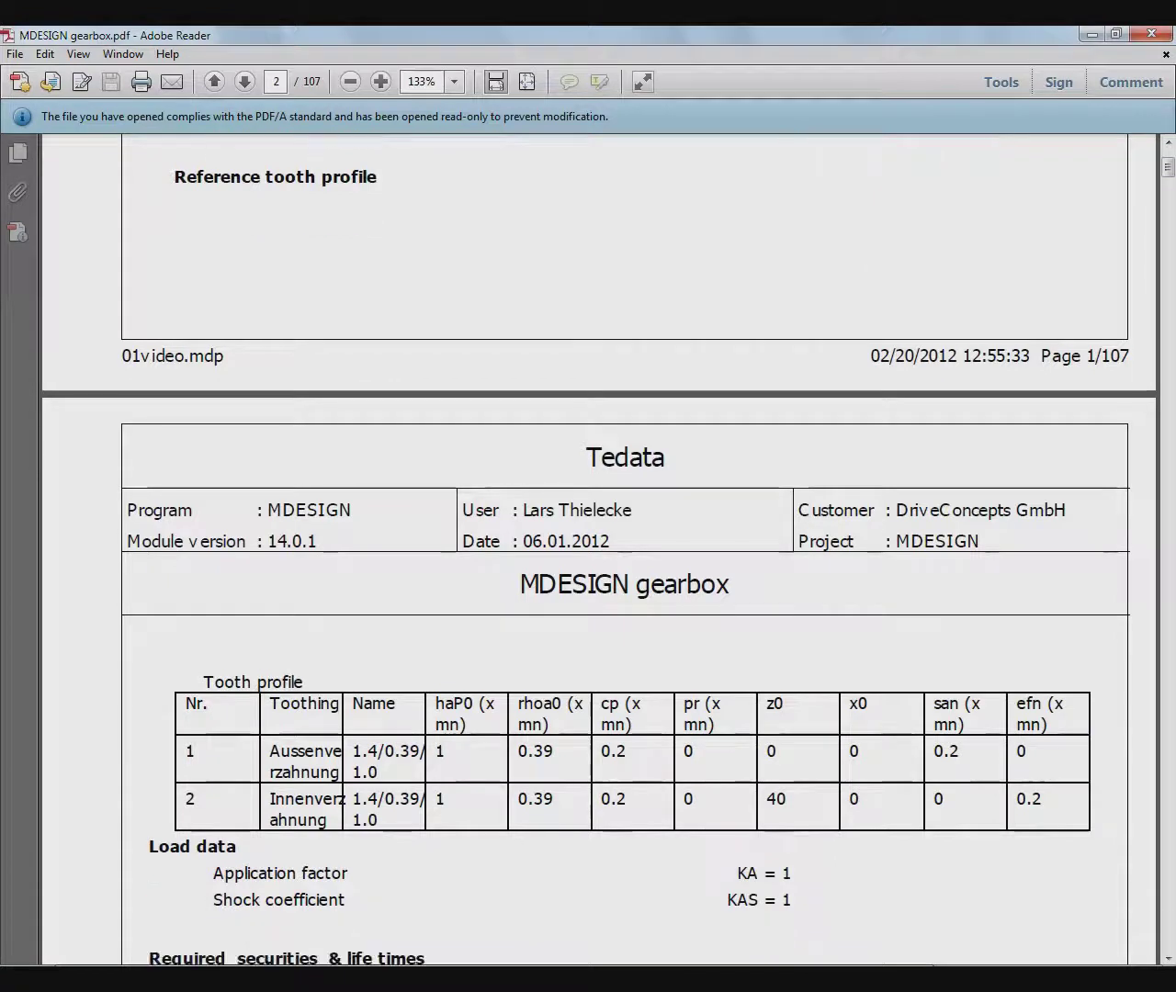
pyautogui.scroll(-6, 588, 551)
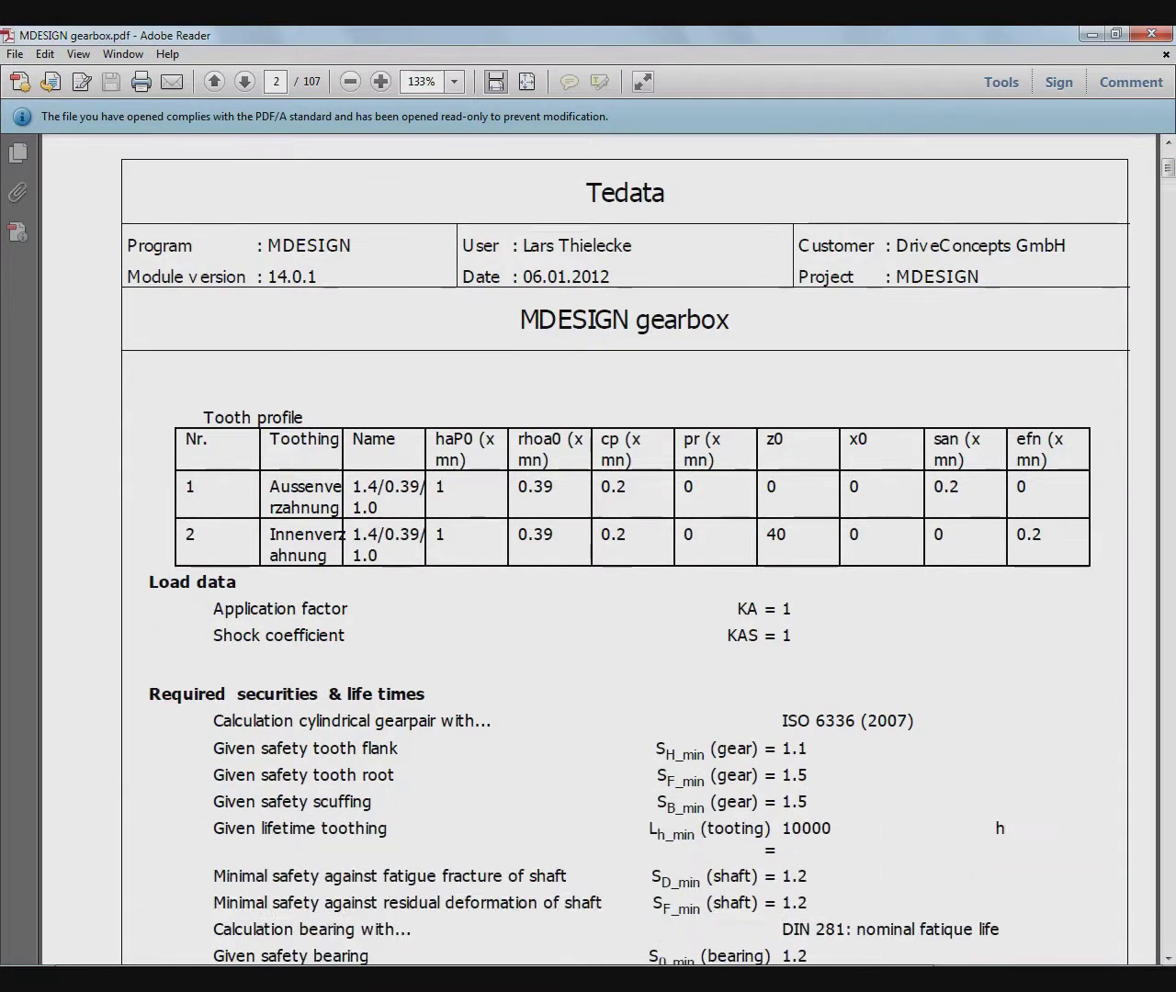
pyautogui.scroll(-5, 588, 551)
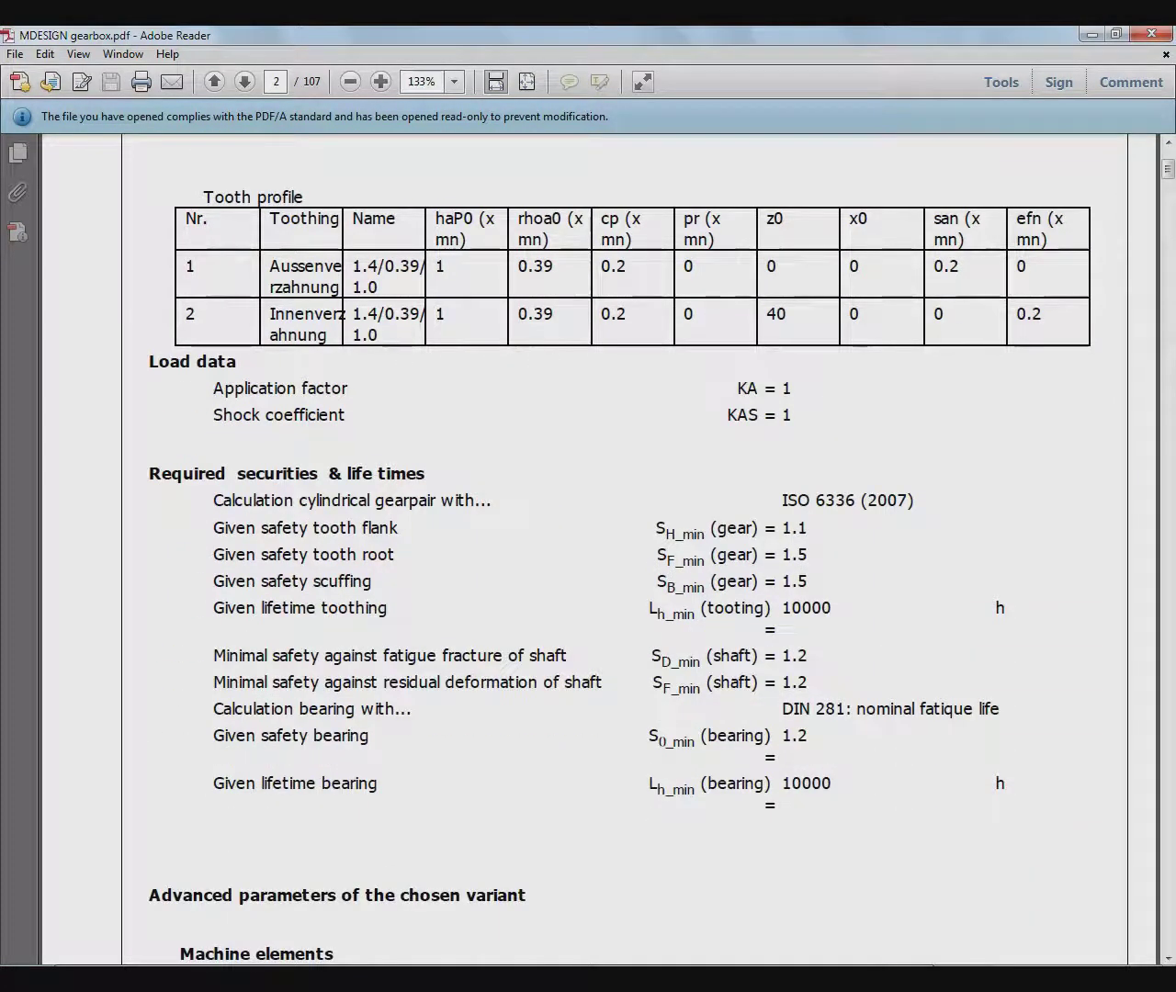
pyautogui.scroll(-6, 588, 551)
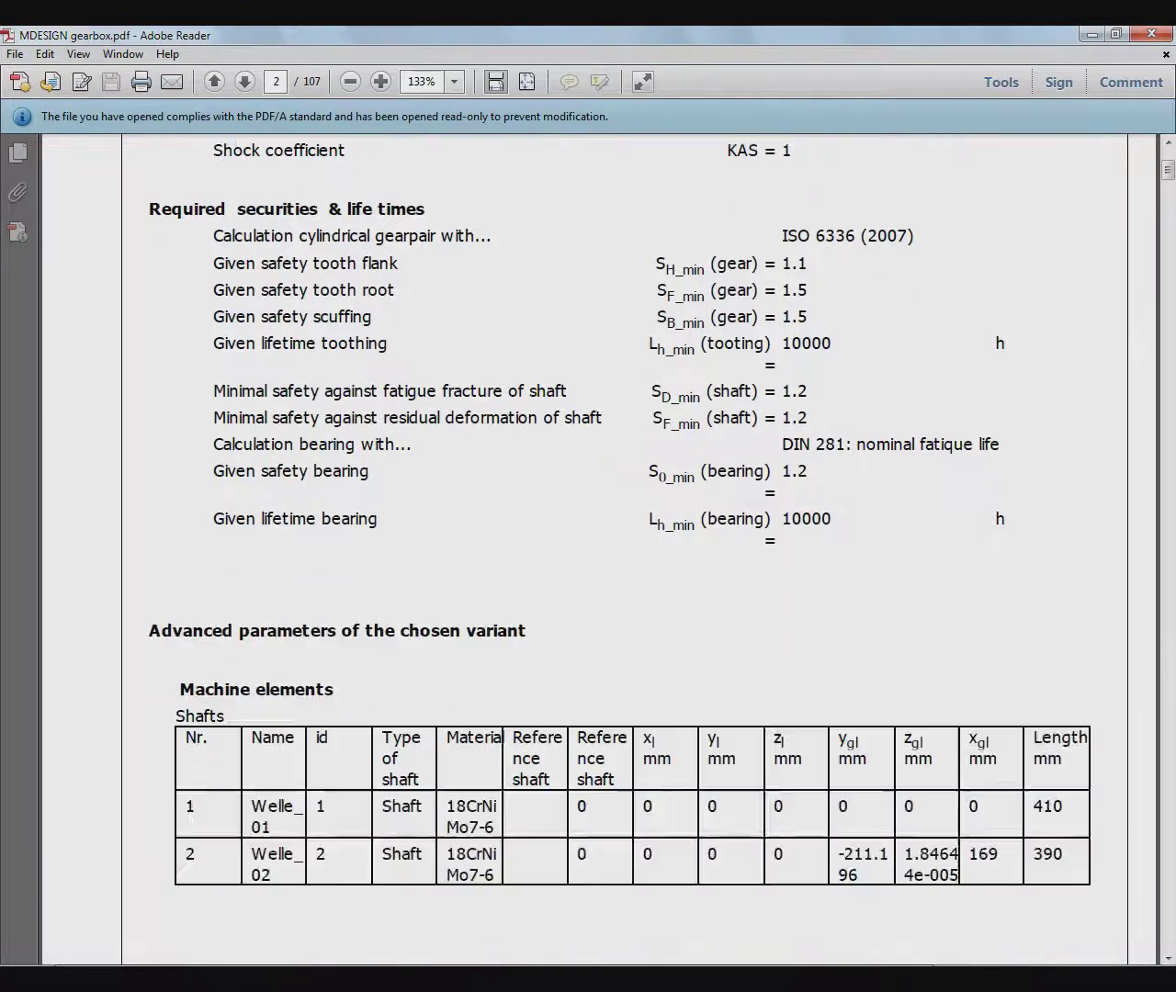